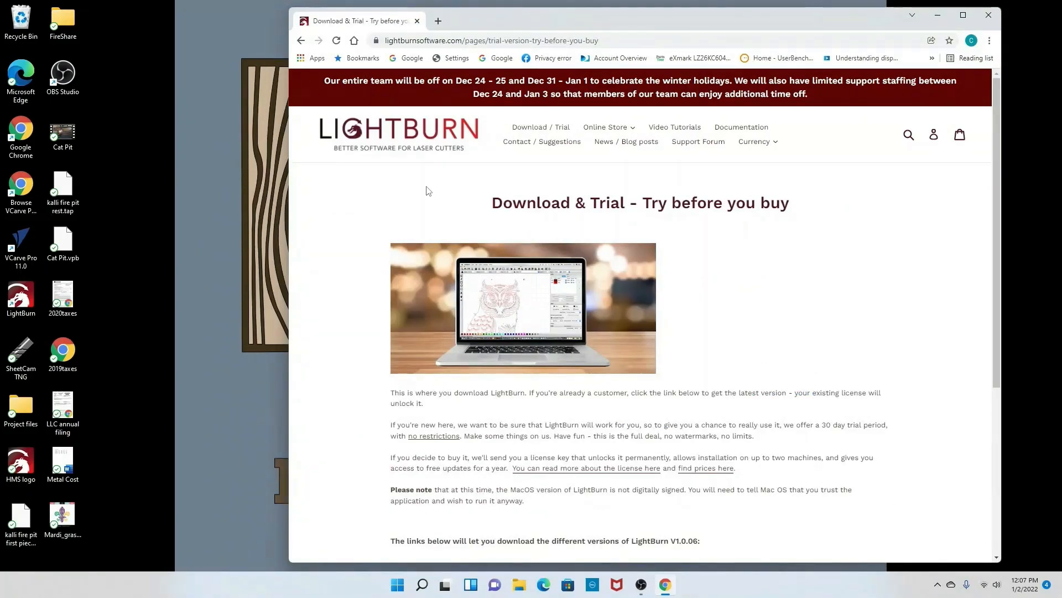
# Step: Browse the LightBurn download and Buy LightBurn pages, then close the browser
pyautogui.scroll(-3, 389, 222)
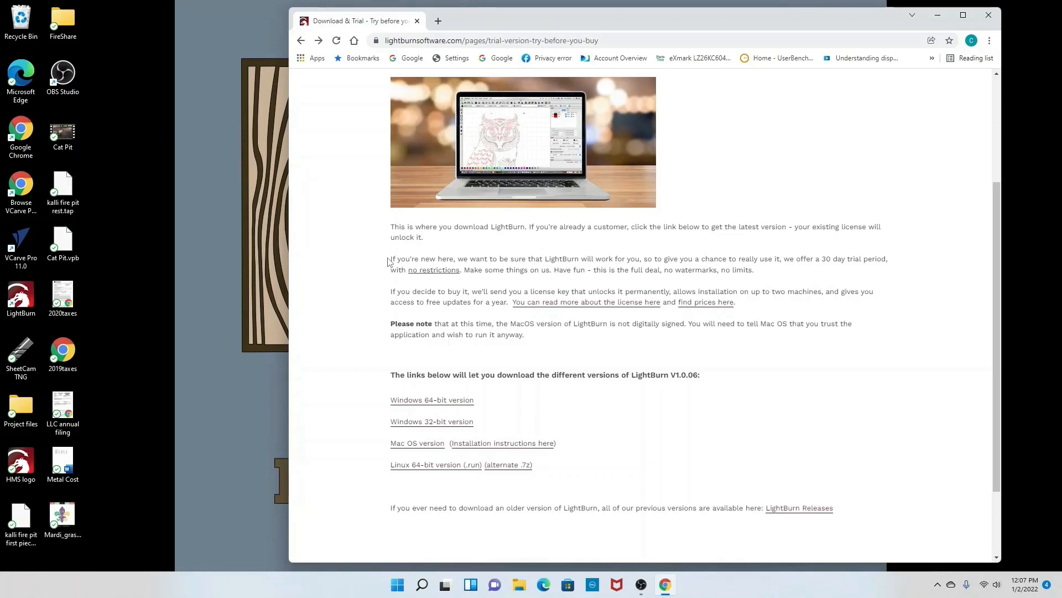
pyautogui.scroll(3, 389, 261)
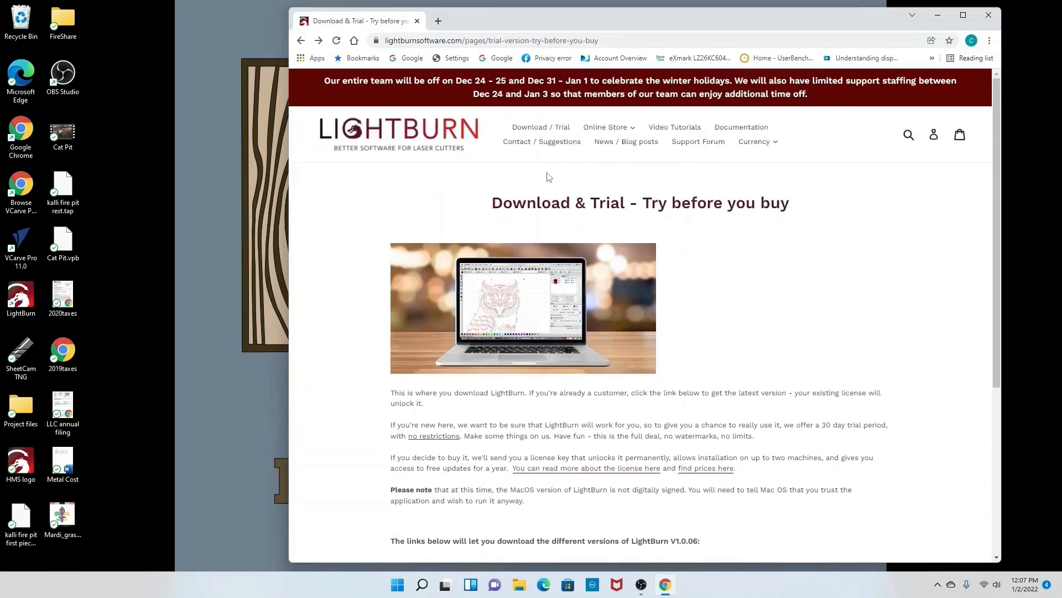
pyautogui.click(633, 130)
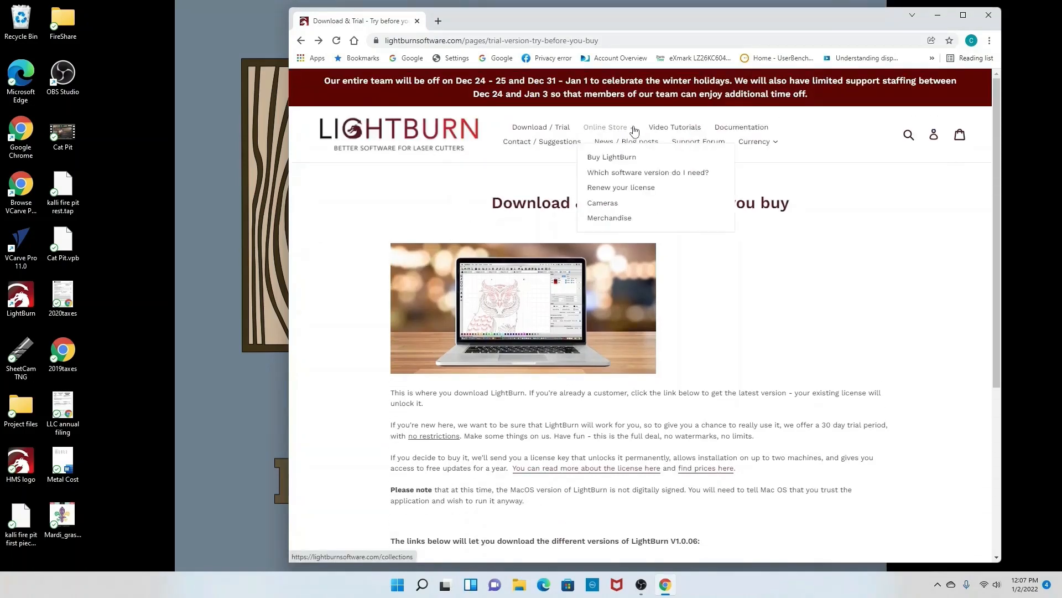
pyautogui.click(615, 159)
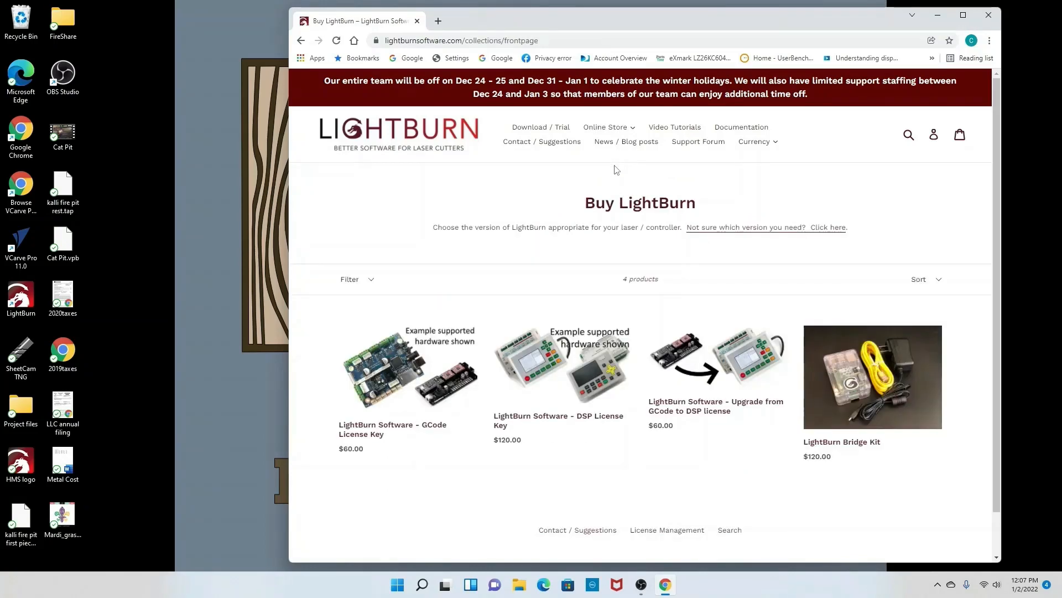
pyautogui.scroll(-1, 542, 201)
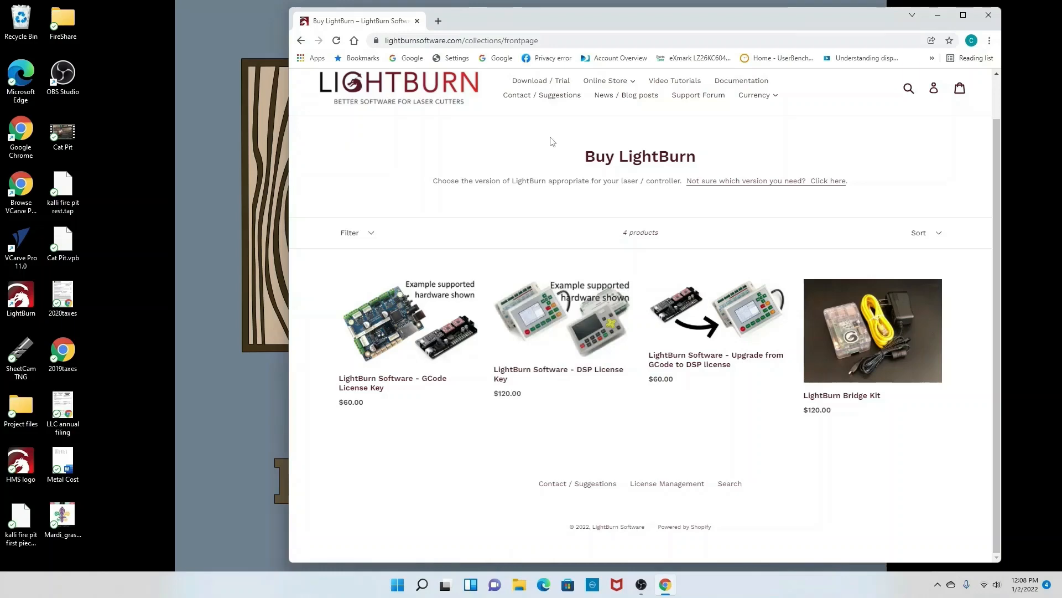
pyautogui.click(990, 17)
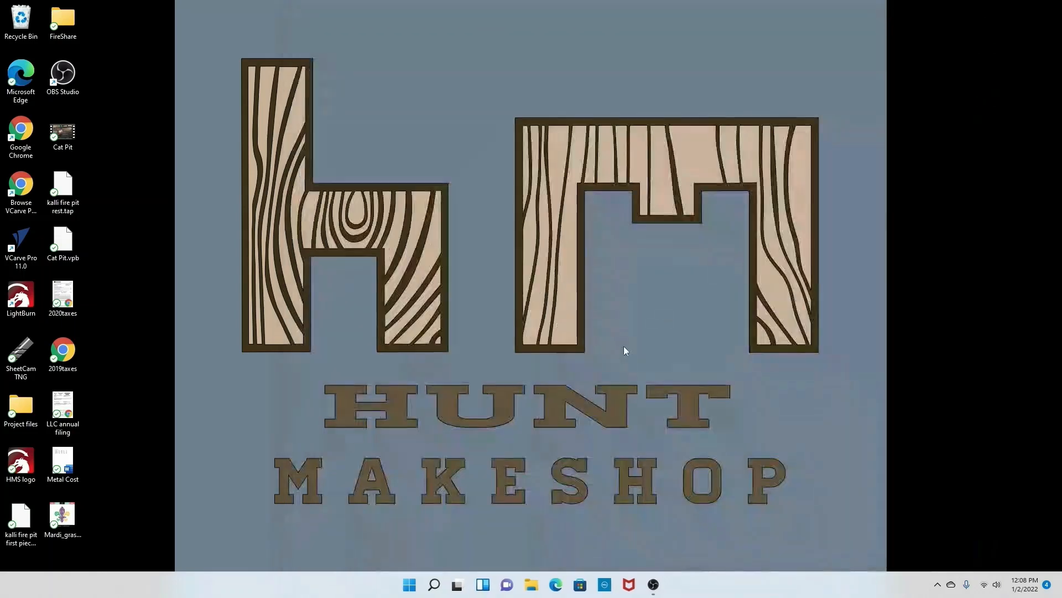
# Step: Launch LightBurn from the desktop and minimize its window
pyautogui.doubleClick(23, 299)
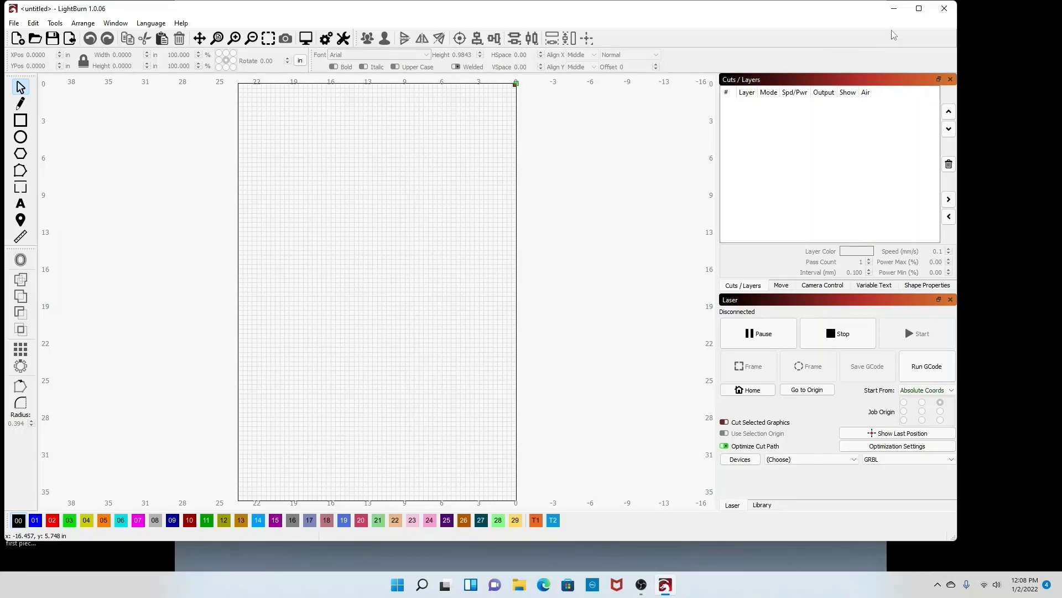
pyautogui.click(894, 8)
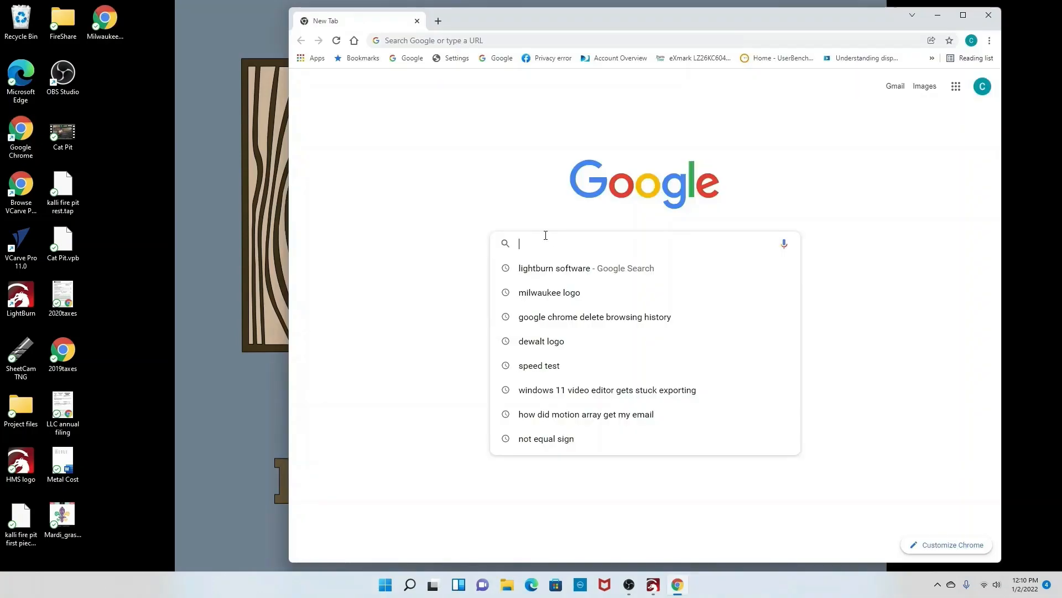
# Step: Search Google for milwaukee logo wikimedia commons and view the Wikimedia Milwaukee Logo.svg file page
pyautogui.write('milwaukee')
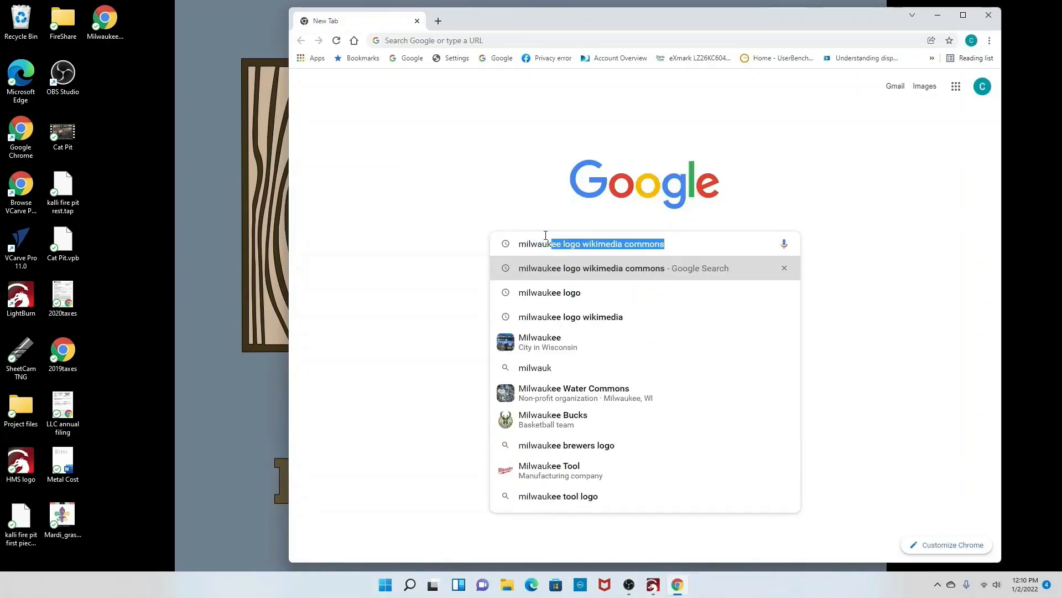
pyautogui.click(660, 244)
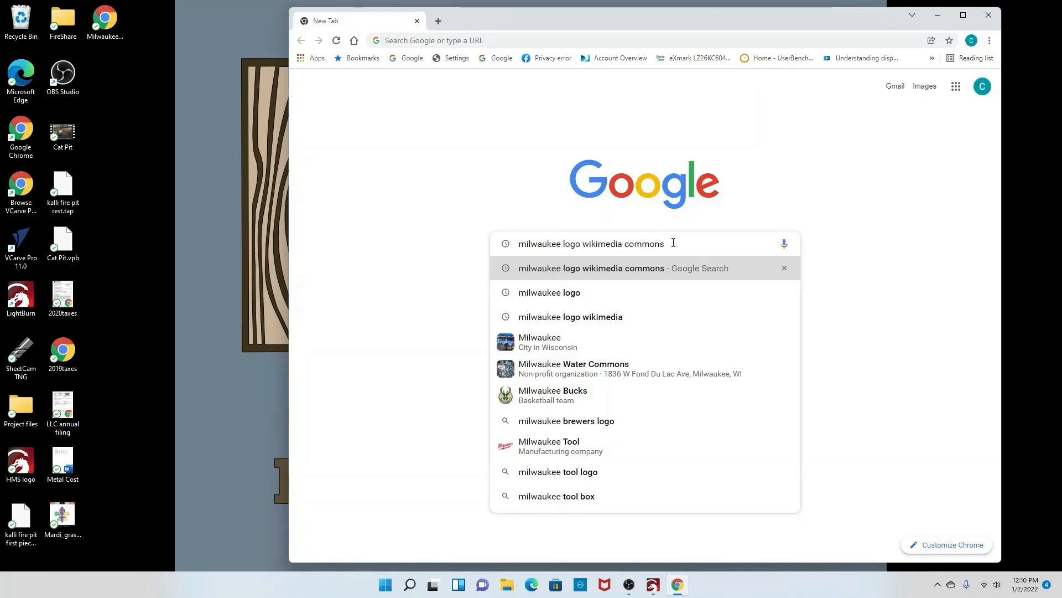
pyautogui.press('Return')
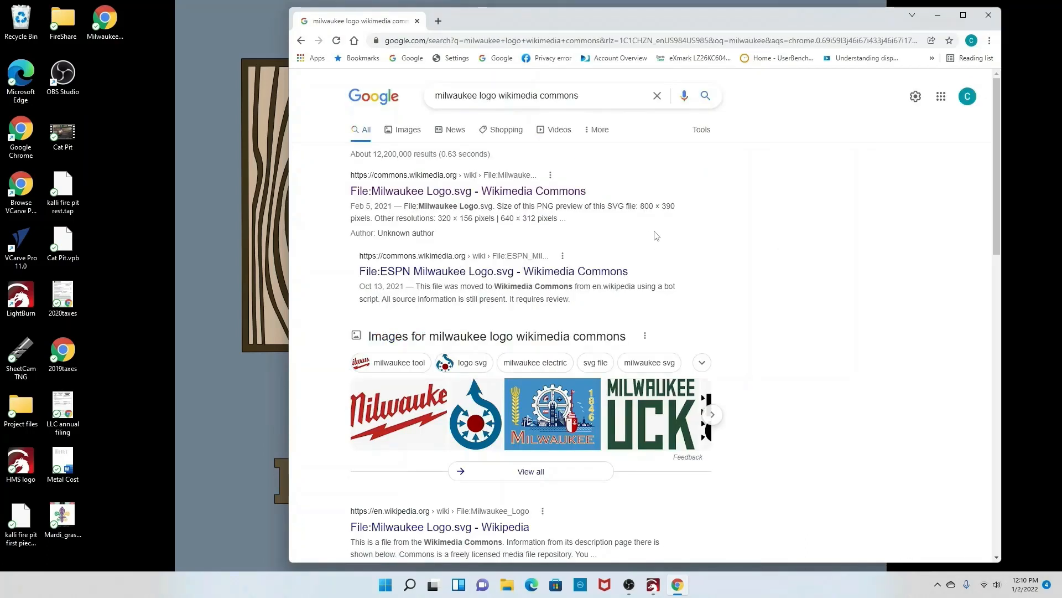
pyautogui.click(559, 189)
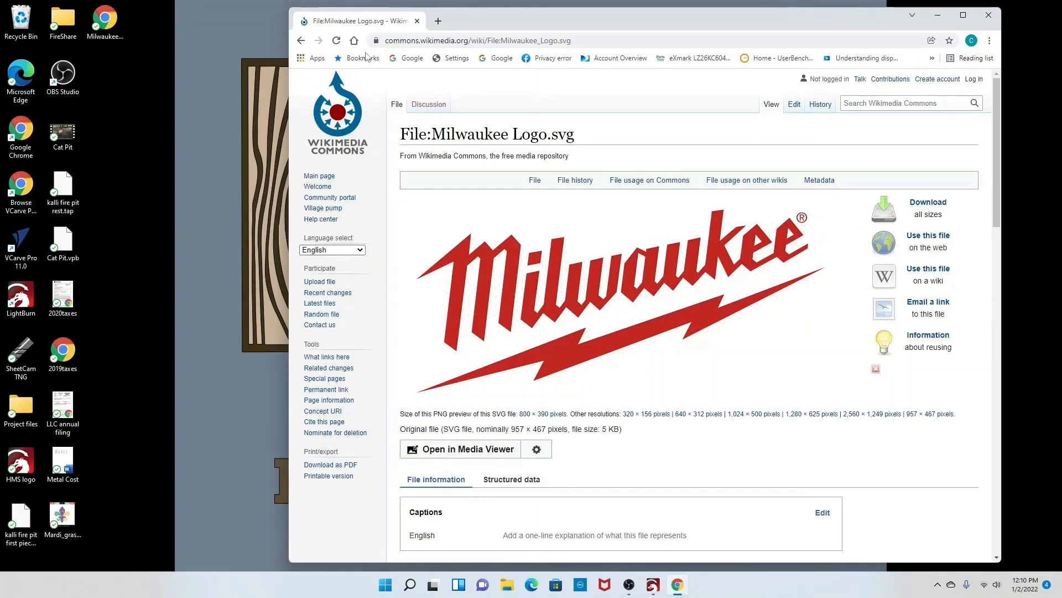
pyautogui.click(301, 41)
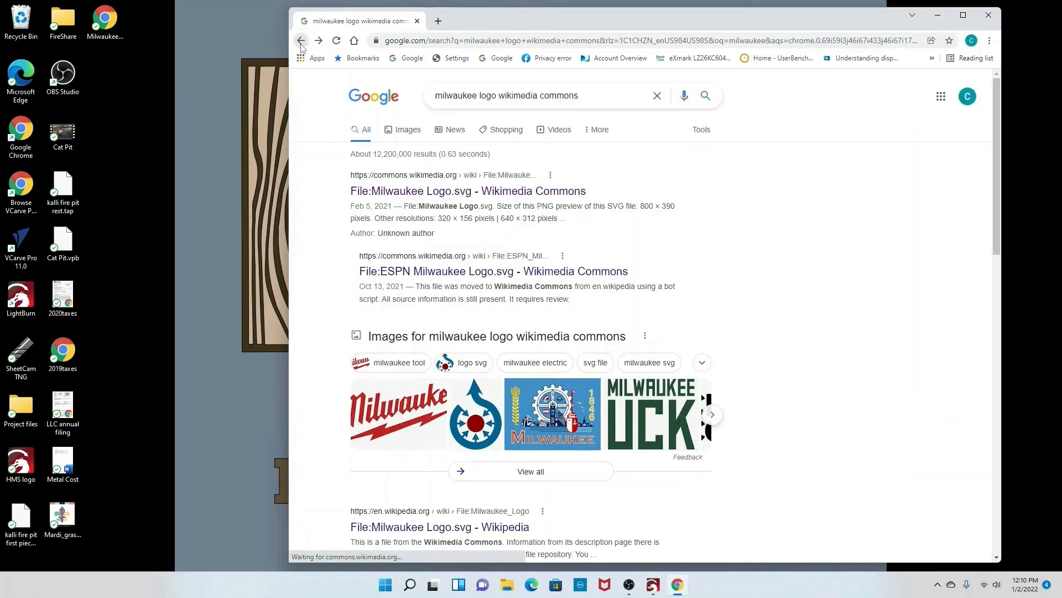
# Step: Search images for milwaukee logo and browse the related red Milwaukee logo images
pyautogui.click(591, 95)
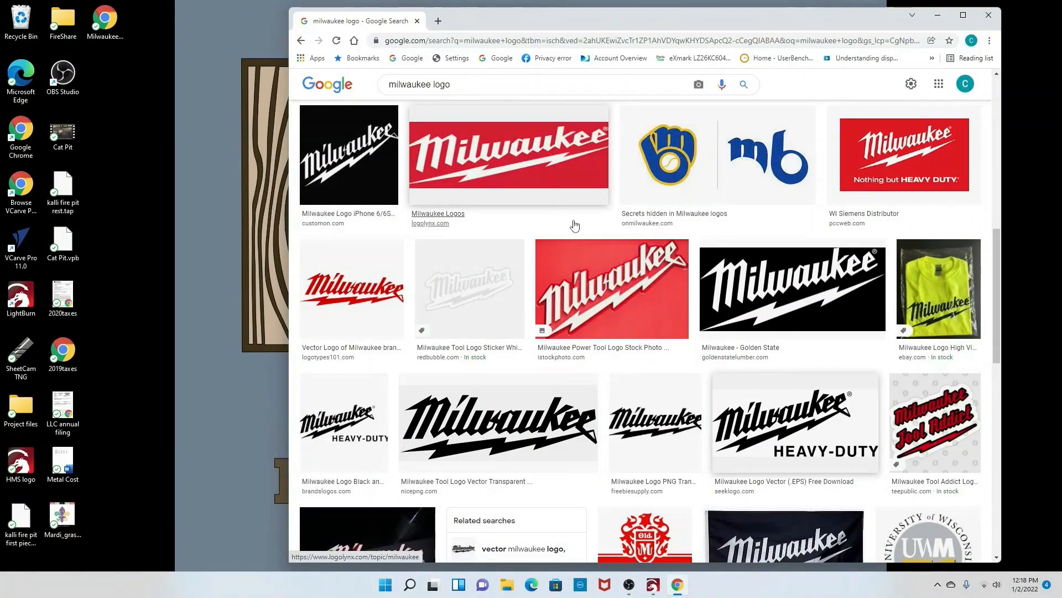
pyautogui.rightClick(897, 155)
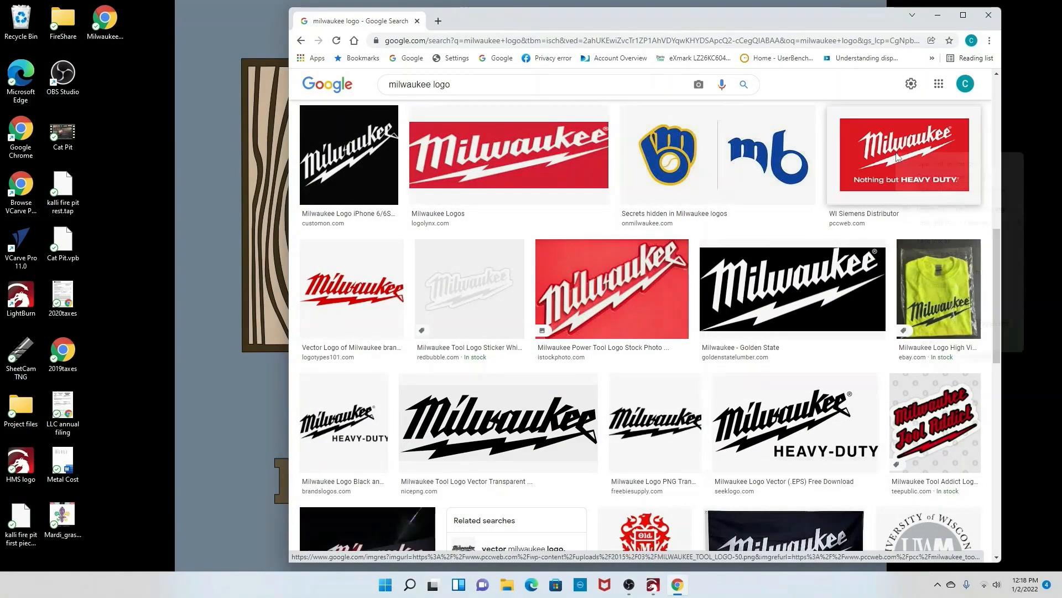
pyautogui.click(910, 164)
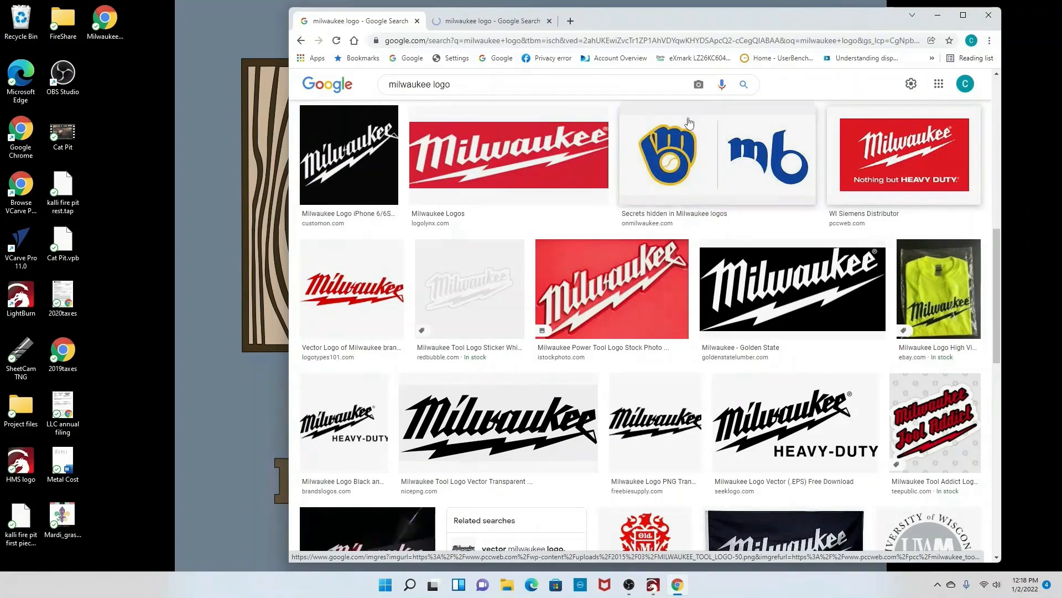
pyautogui.click(494, 22)
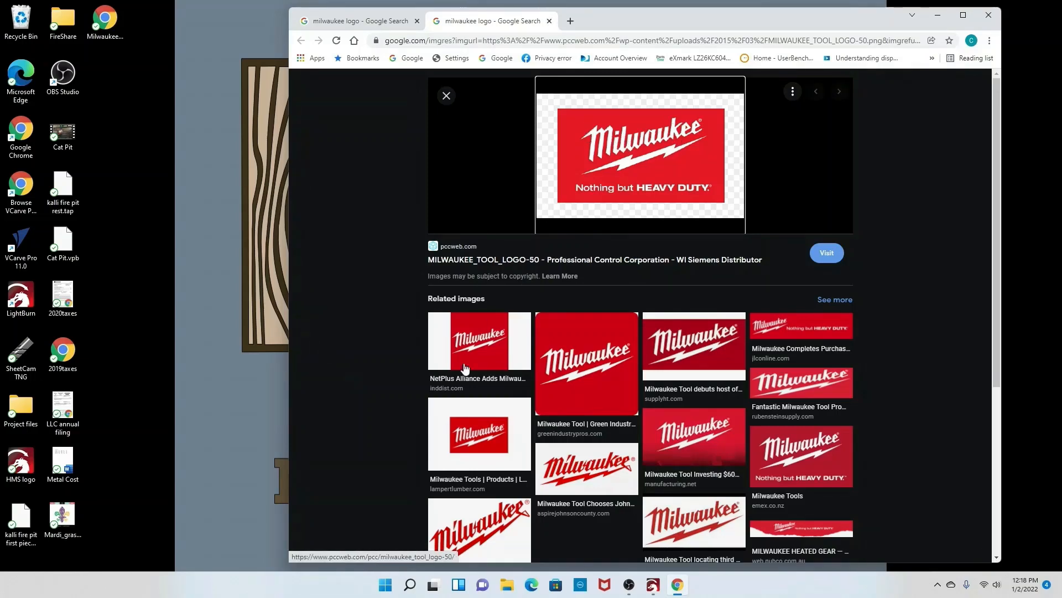
pyautogui.click(471, 347)
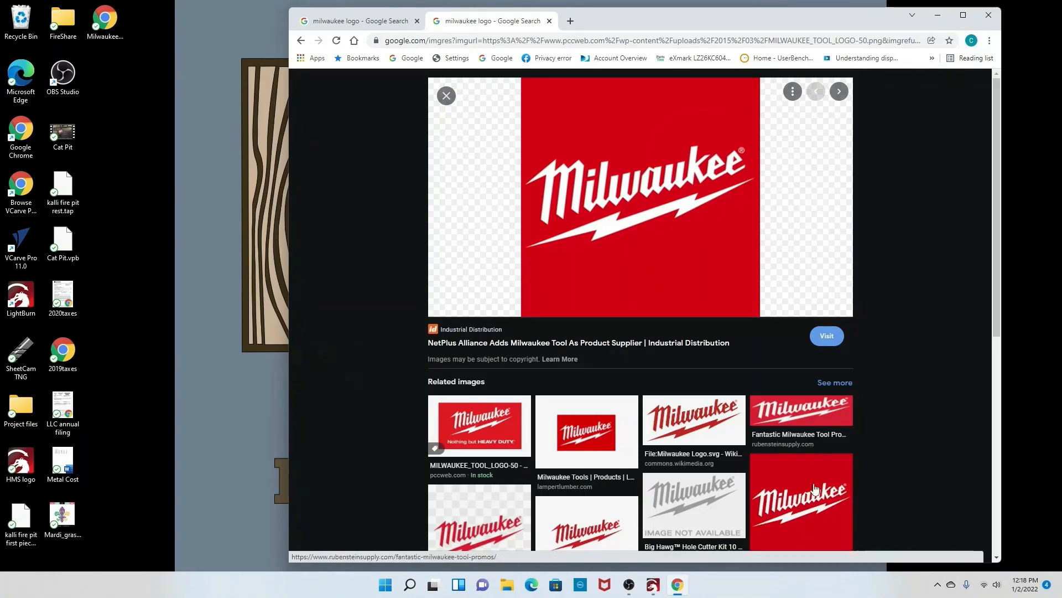
pyautogui.click(819, 517)
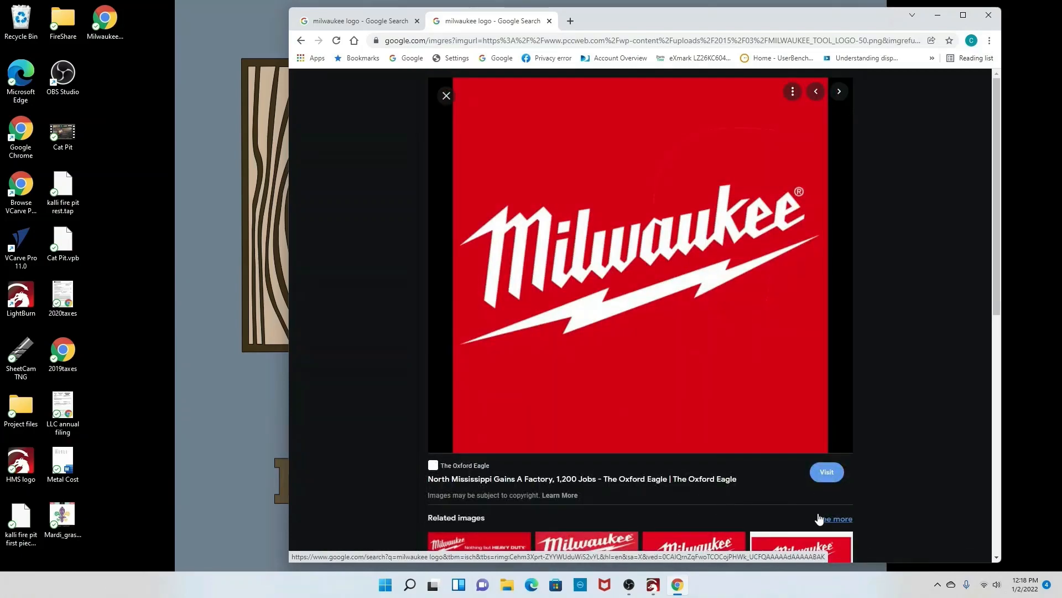
# Step: Save the large red Milwaukee logo image to the Desktop as Milwaukee logo
pyautogui.rightClick(638, 257)
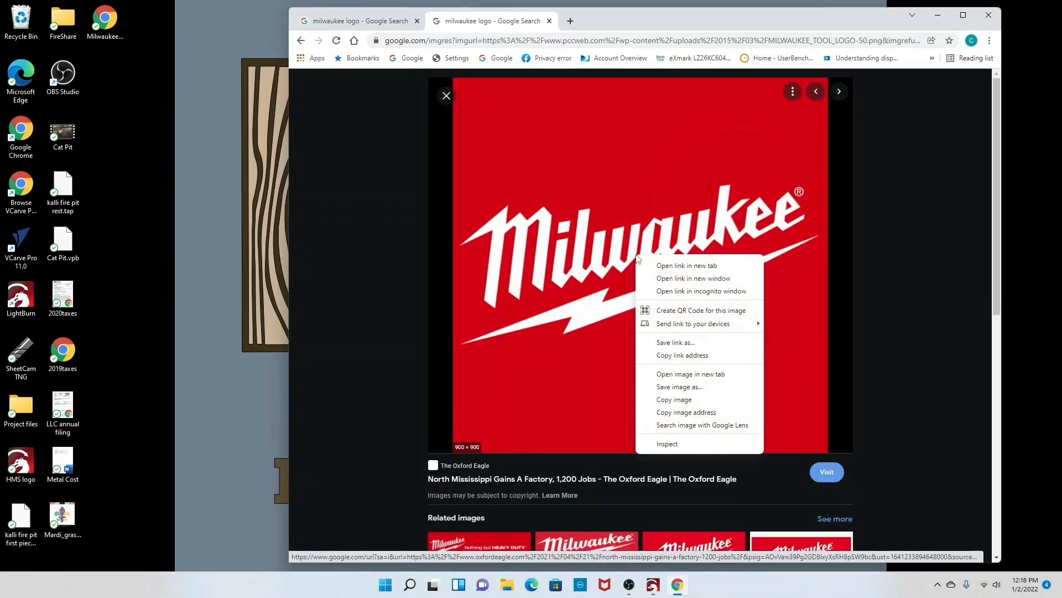
pyautogui.click(691, 390)
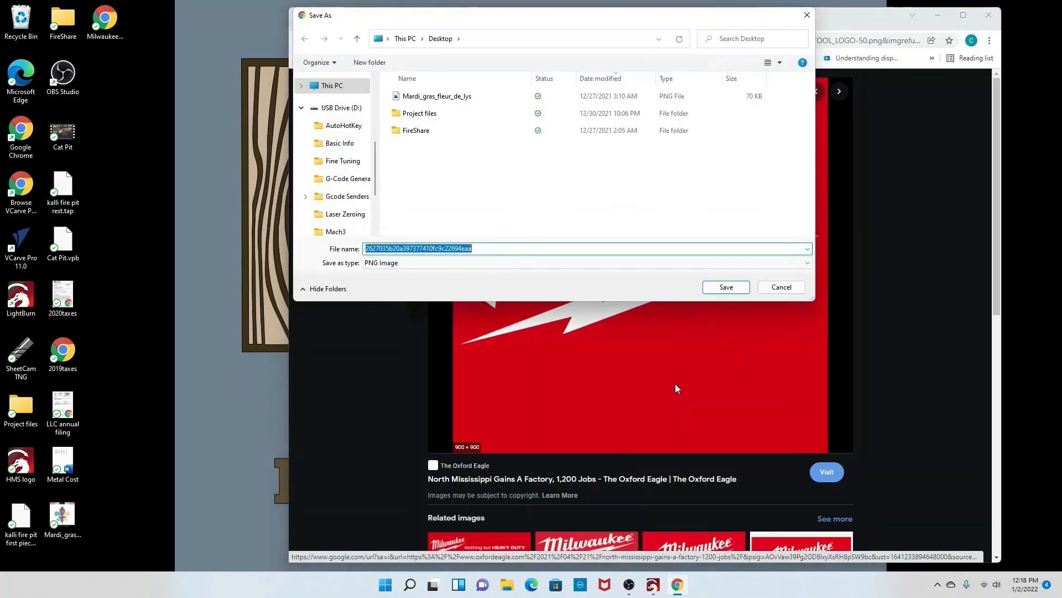
pyautogui.write('Milwa')
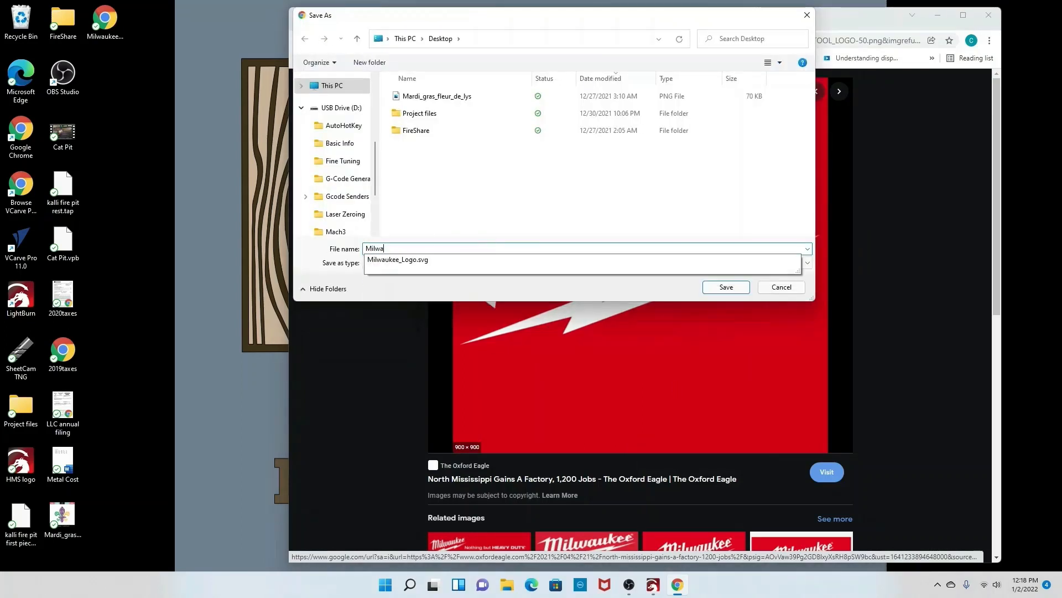
pyautogui.write('ukee logo')
pyautogui.press('Return')
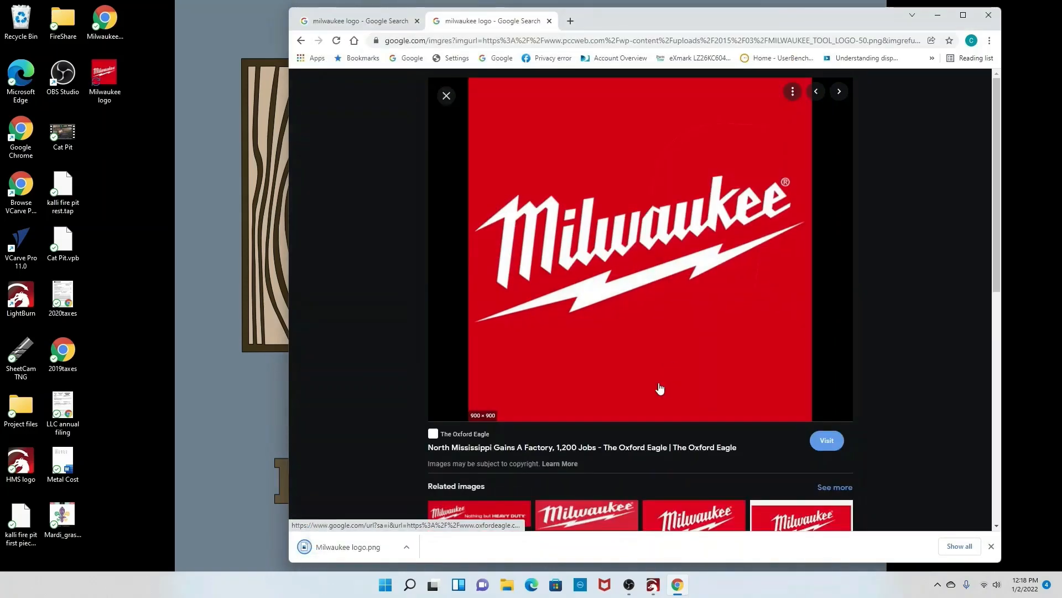
# Step: Import the saved Milwaukee logo image from the Desktop into LightBurn
pyautogui.click(991, 546)
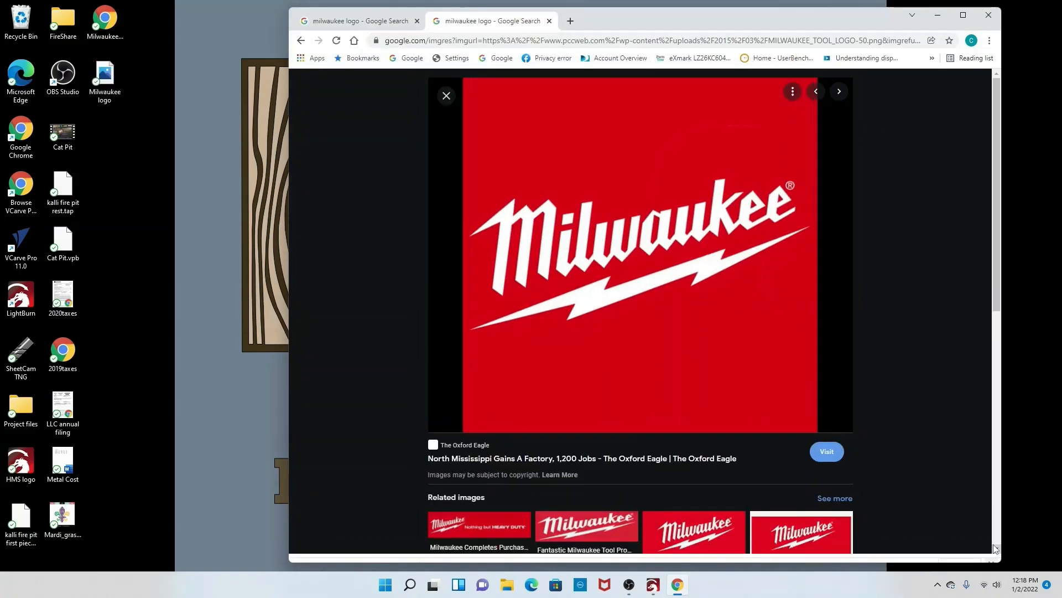
pyautogui.click(937, 15)
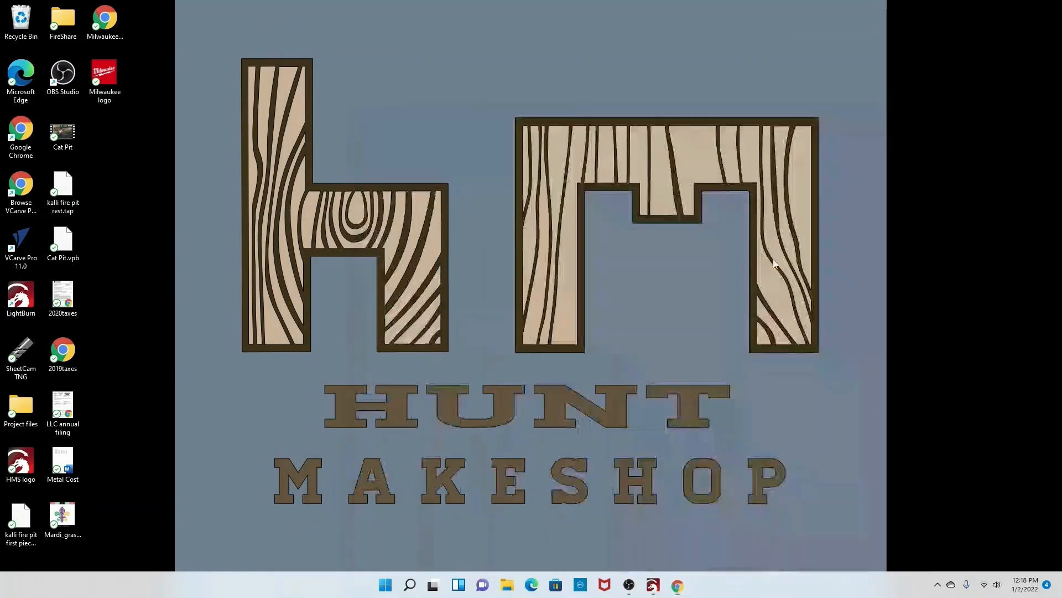
pyautogui.click(653, 585)
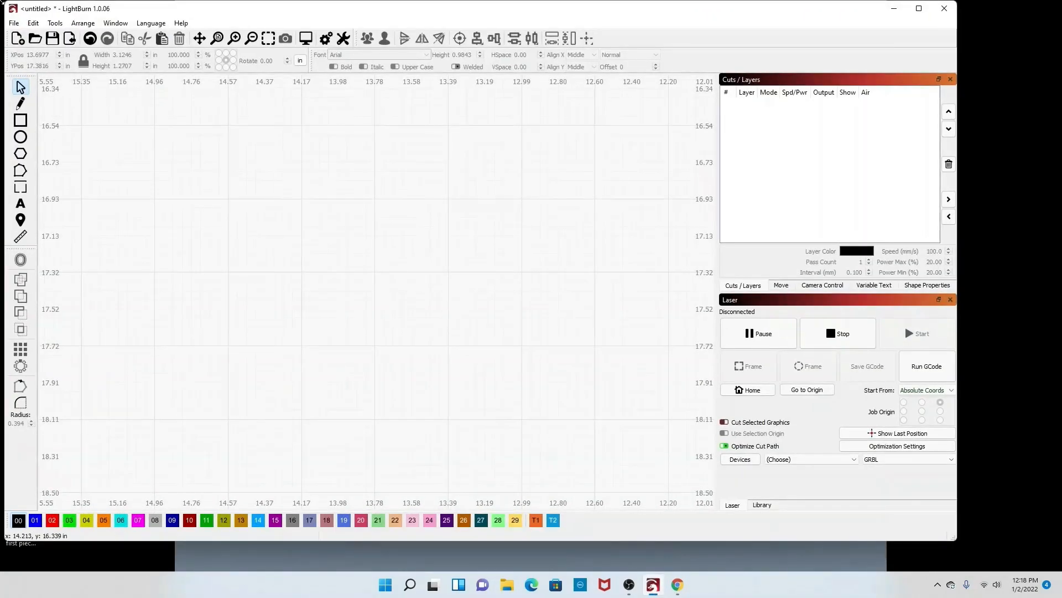
pyautogui.click(14, 23)
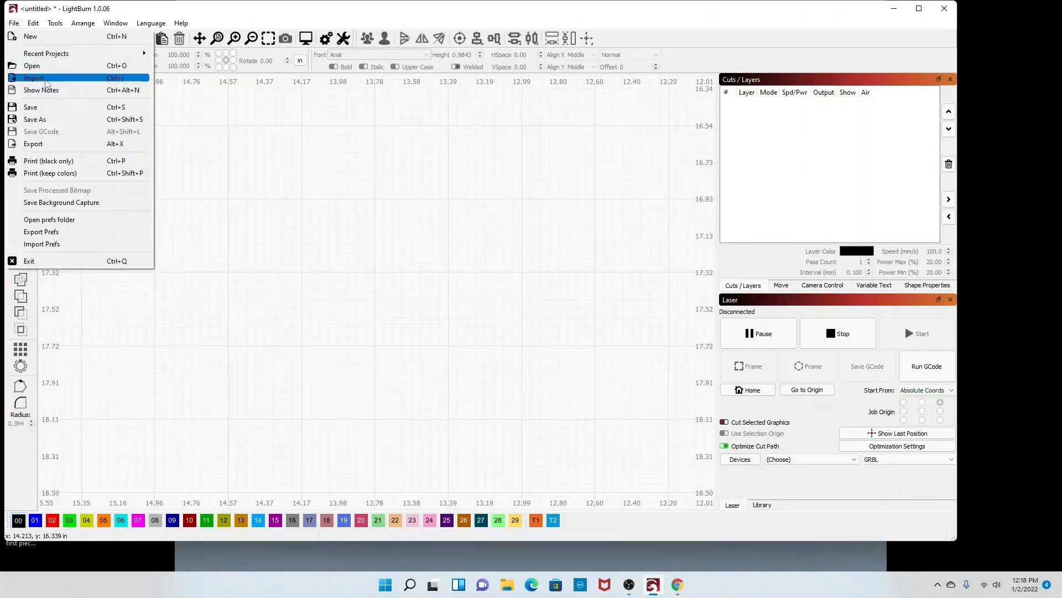
pyautogui.click(33, 78)
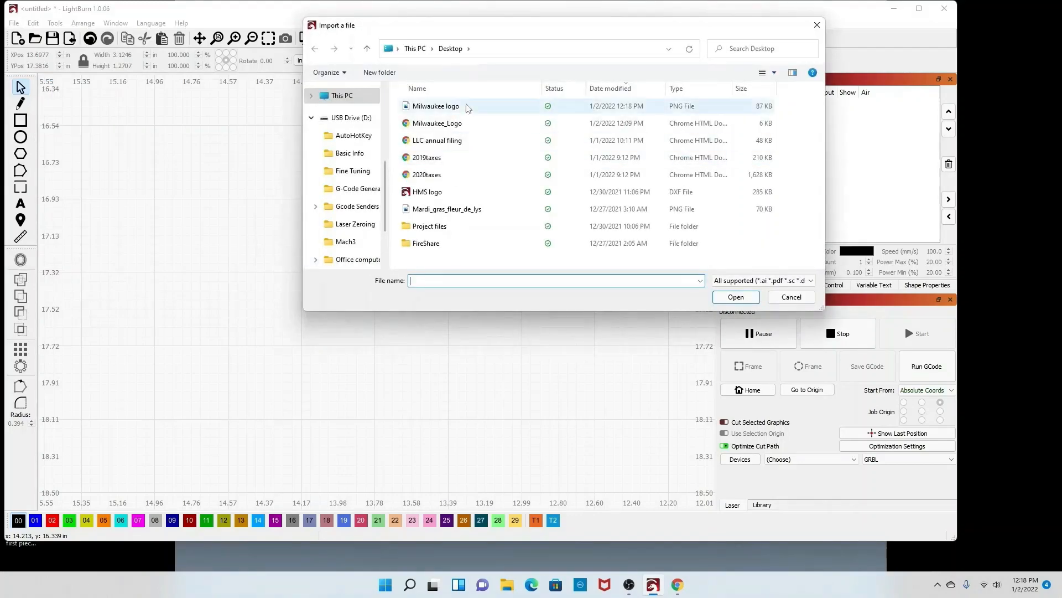
pyautogui.click(465, 106)
pyautogui.click(736, 298)
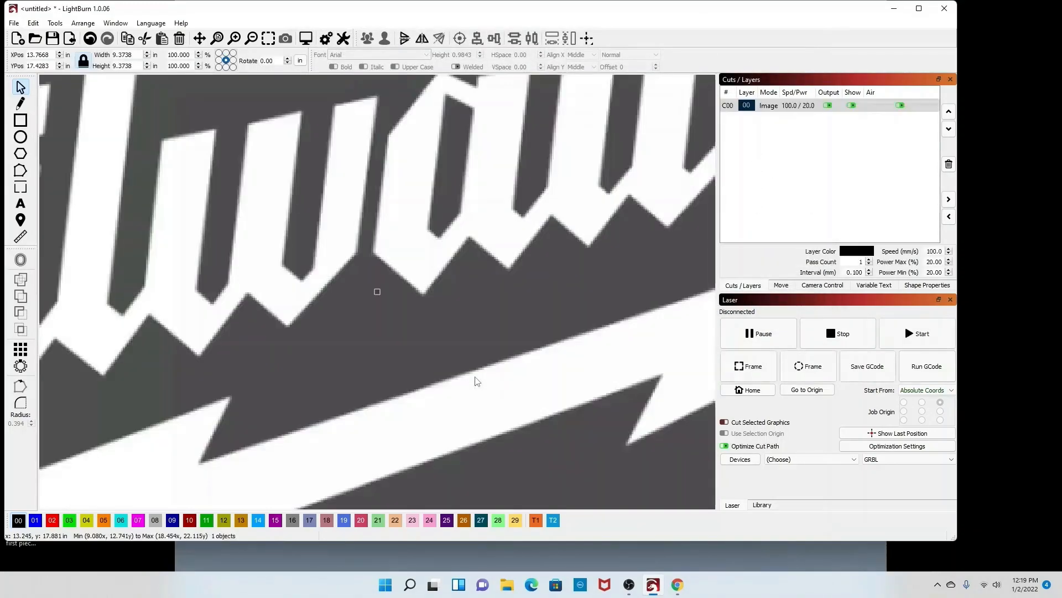
# Step: Open the Trace Image dialog for the imported Milwaukee logo image
pyautogui.scroll(-3, 457, 351)
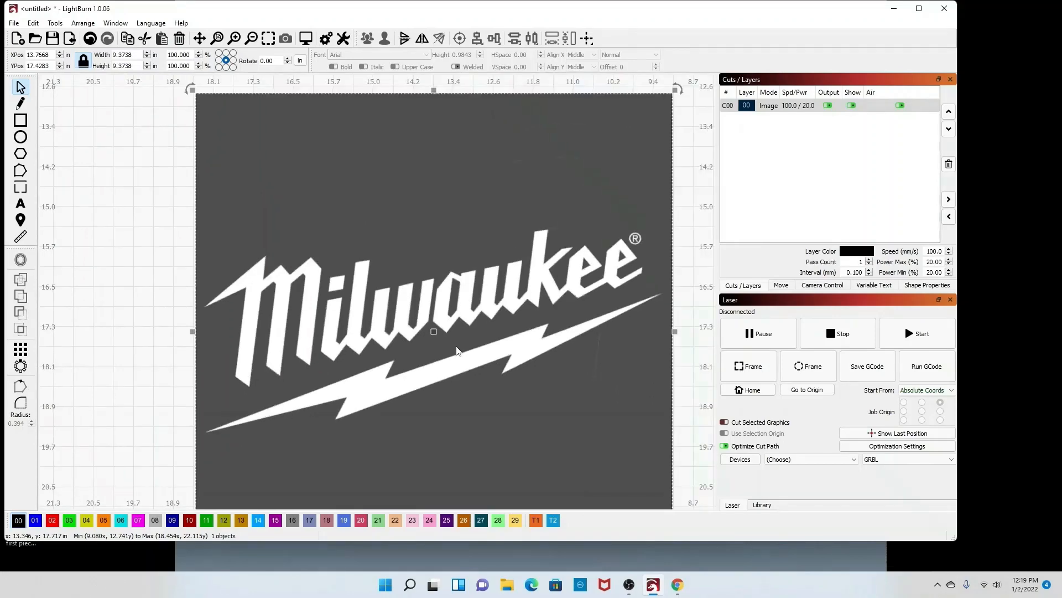
pyautogui.scroll(2, 455, 351)
pyautogui.scroll(-1, 457, 350)
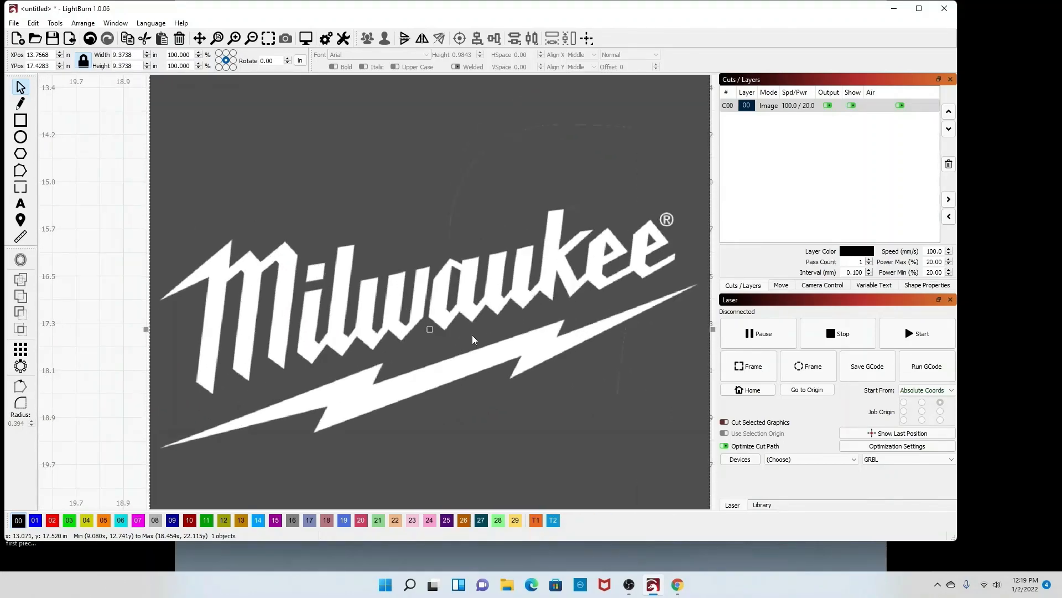
pyautogui.rightClick(533, 313)
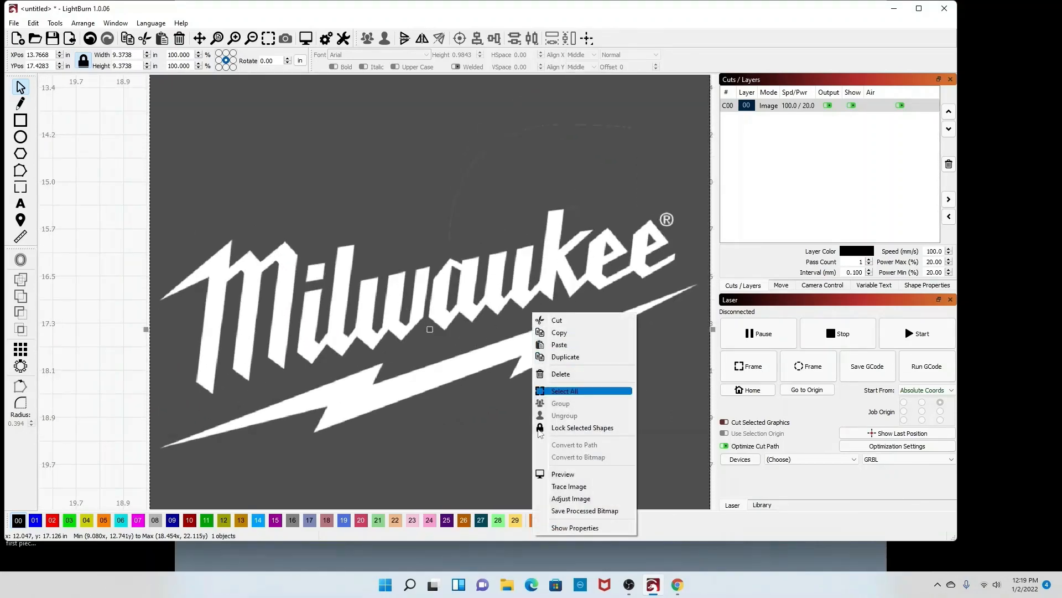
pyautogui.click(567, 488)
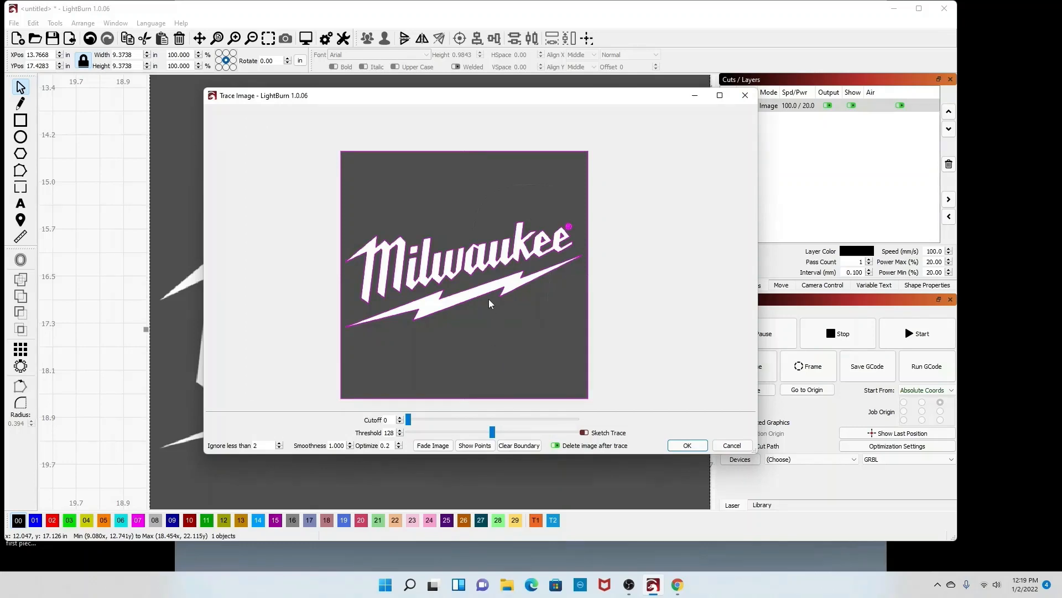
# Step: Adjust the trace settings, ending with Cutoff 59 and Threshold 104
pyautogui.scroll(4, 483, 271)
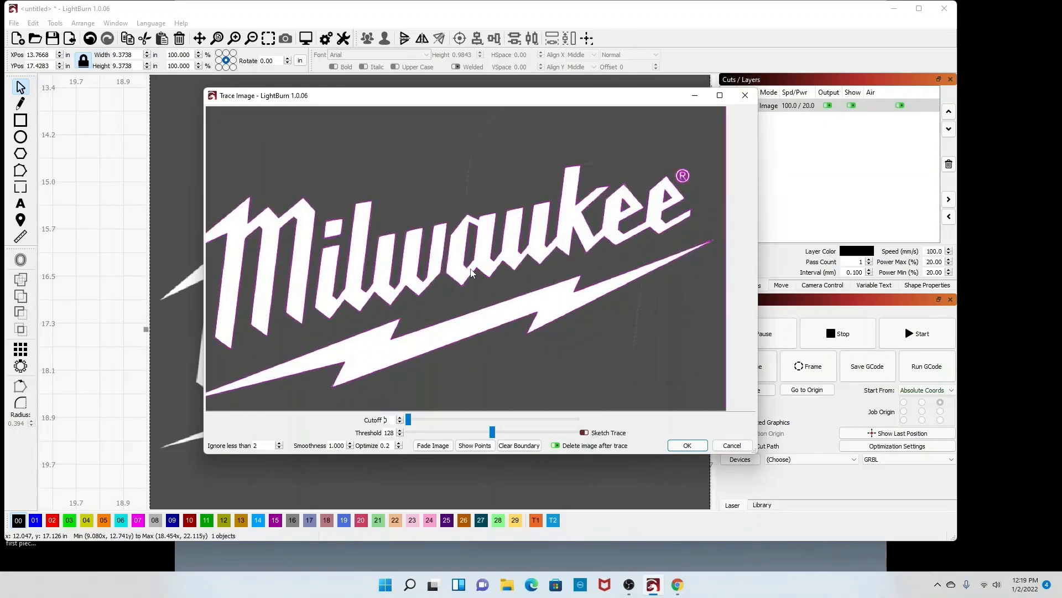
pyautogui.scroll(-2, 471, 272)
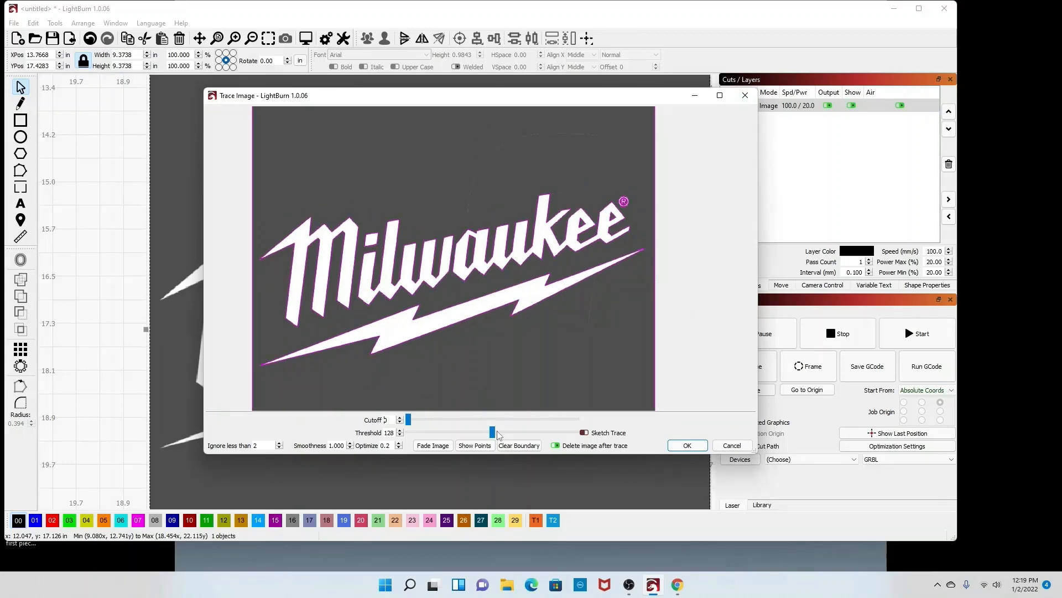
pyautogui.moveTo(492, 432); pyautogui.dragTo(463, 435)
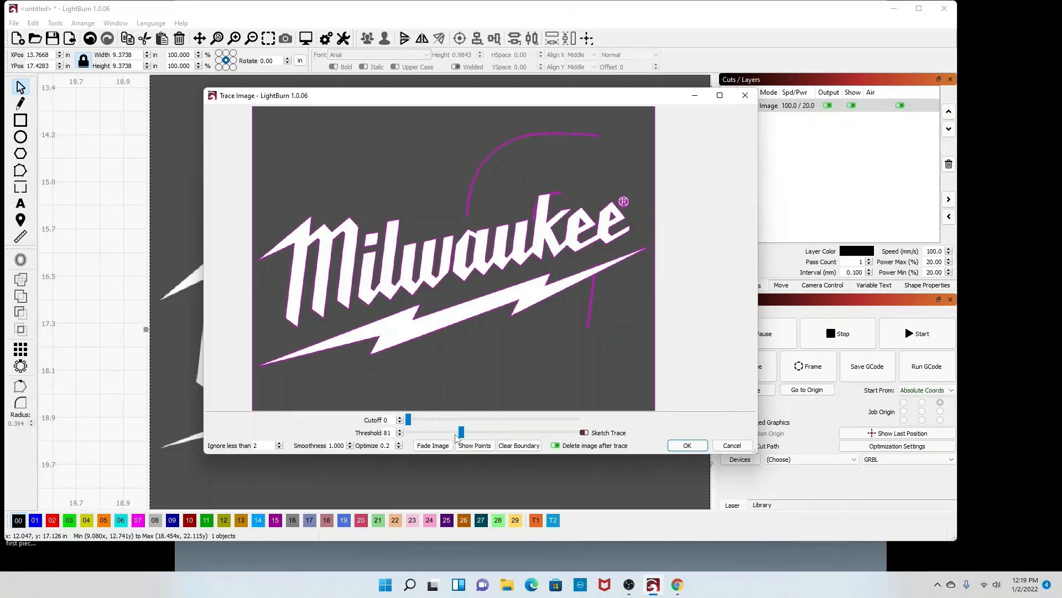
pyautogui.moveTo(461, 433); pyautogui.dragTo(478, 434)
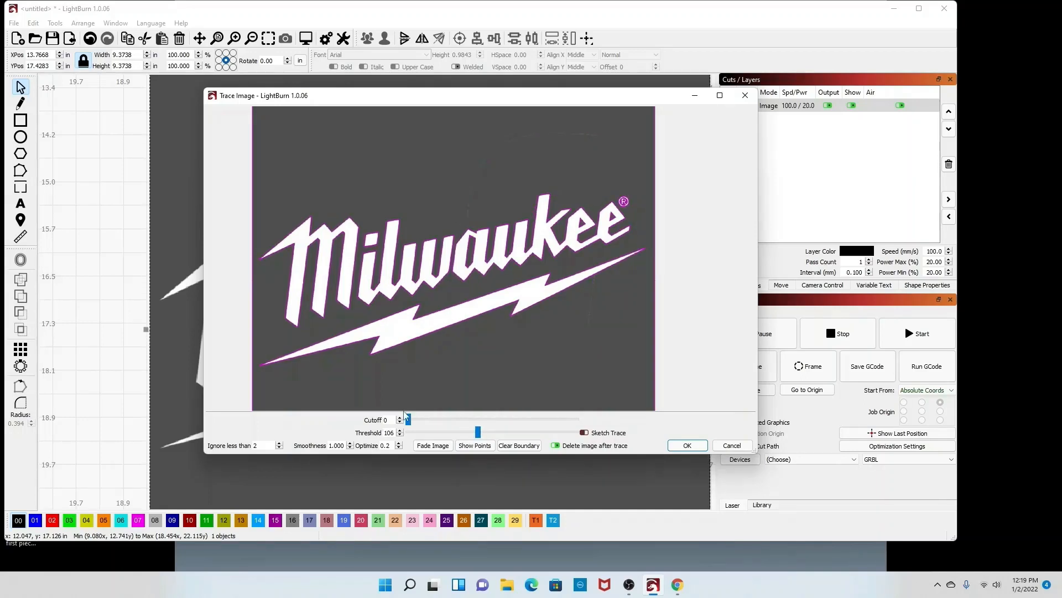
pyautogui.moveTo(408, 419); pyautogui.dragTo(436, 422)
pyautogui.scroll(5, 471, 242)
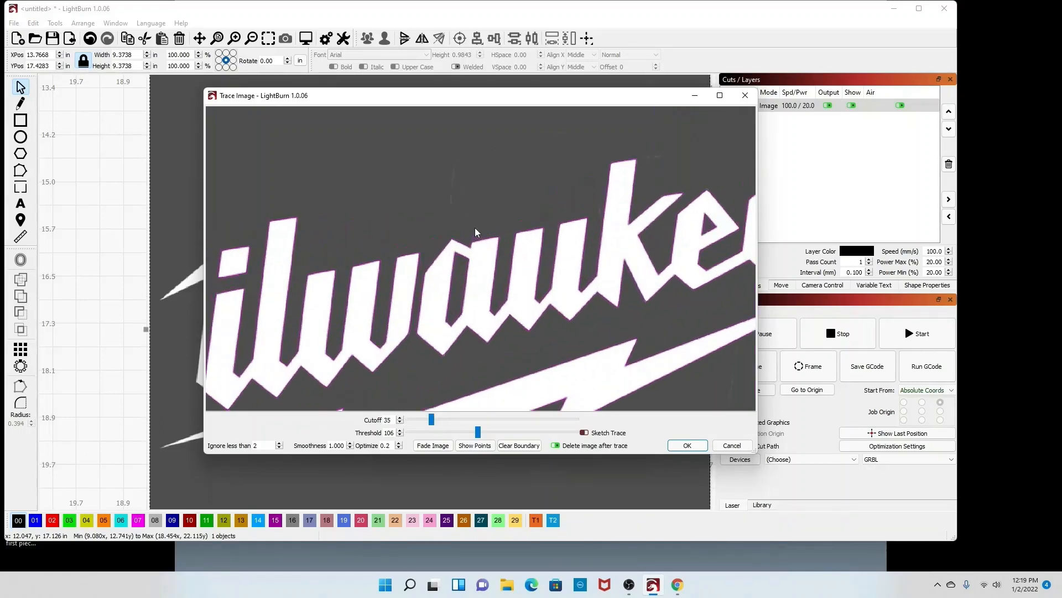
pyautogui.scroll(-3, 471, 243)
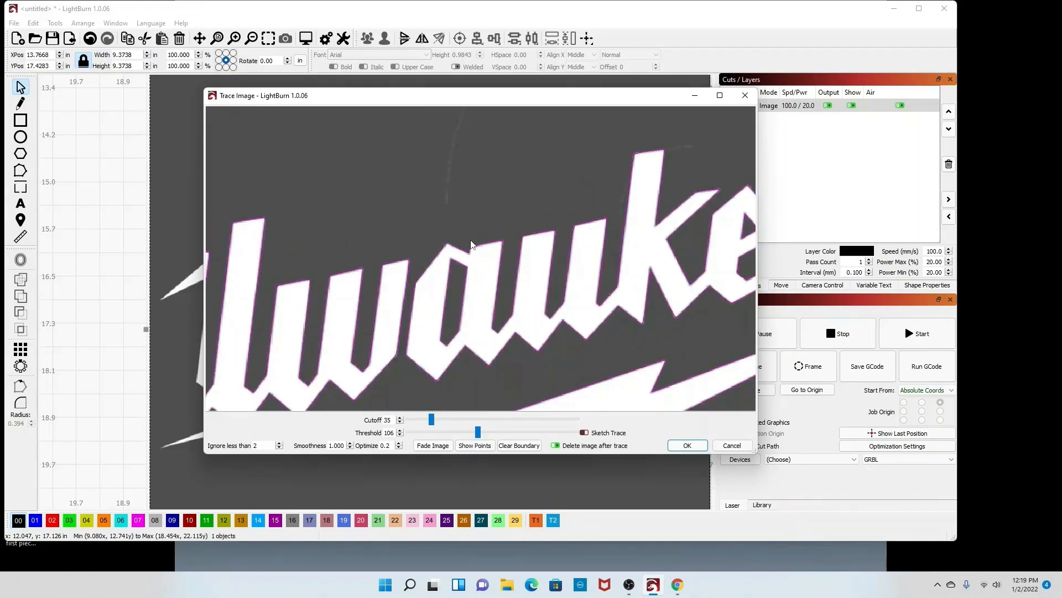
pyautogui.scroll(5, 472, 243)
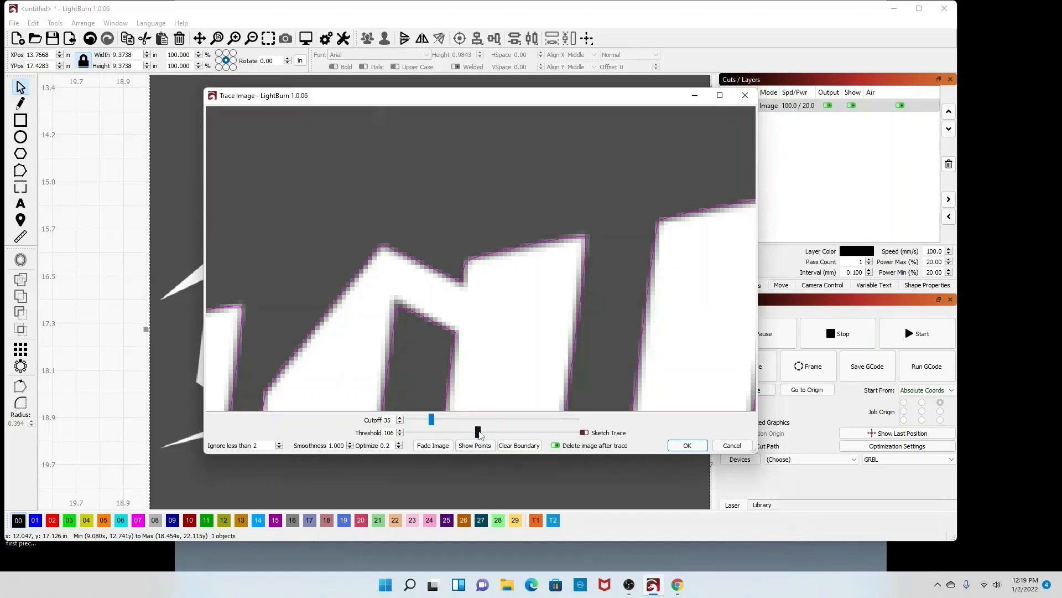
pyautogui.moveTo(479, 433); pyautogui.dragTo(471, 434)
pyautogui.moveTo(459, 432)
pyautogui.mouseDown()
pyautogui.moveTo(468, 433)
pyautogui.moveTo(412, 426)
pyautogui.moveTo(454, 421)
pyautogui.mouseUp()
pyautogui.scroll(-3, 537, 291)
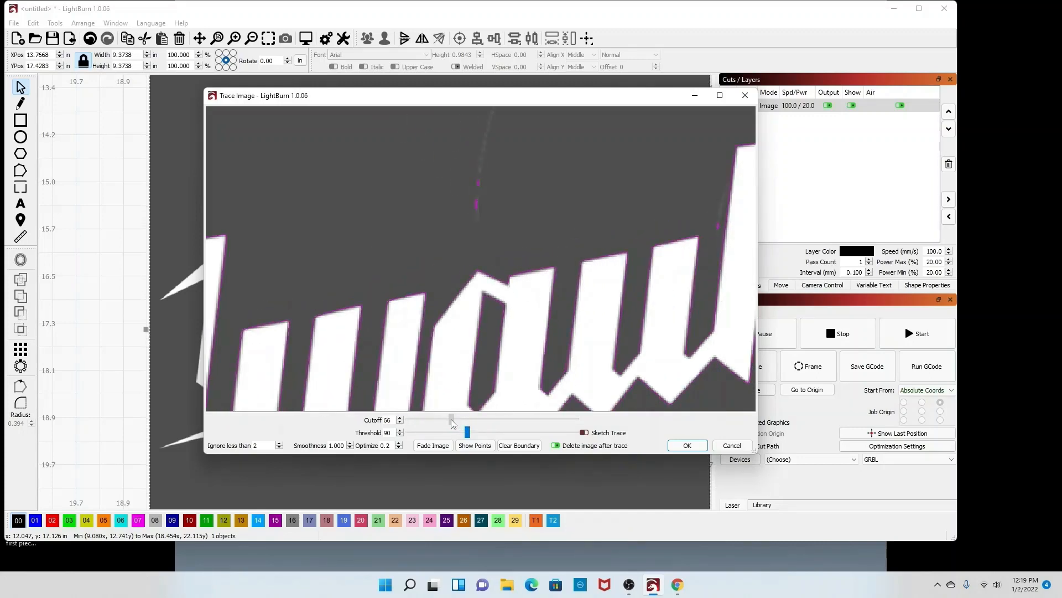
pyautogui.moveTo(452, 423); pyautogui.dragTo(447, 421)
pyautogui.scroll(-2, 502, 370)
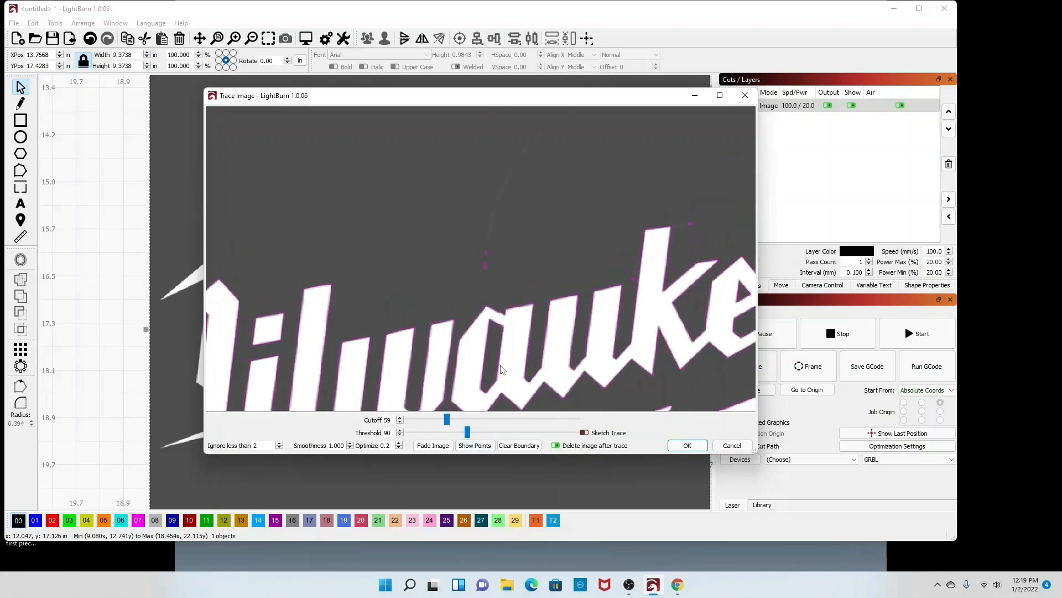
pyautogui.scroll(-2, 502, 371)
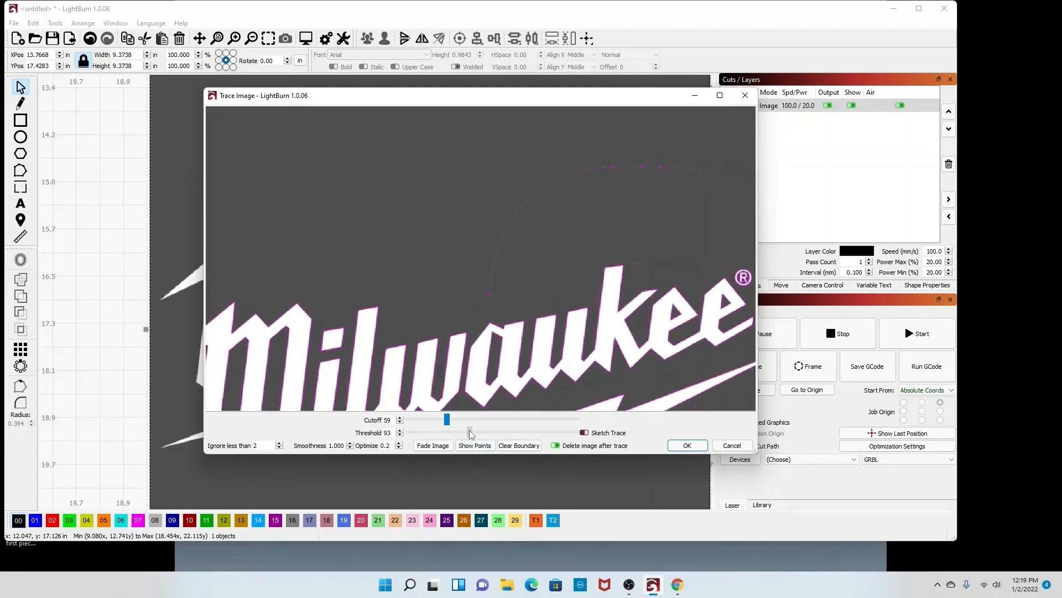
pyautogui.moveTo(468, 431); pyautogui.dragTo(477, 431)
# Step: Zoom around the trace preview to inspect how closely the outlines follow the letters and lightning bolt
pyautogui.scroll(3, 479, 293)
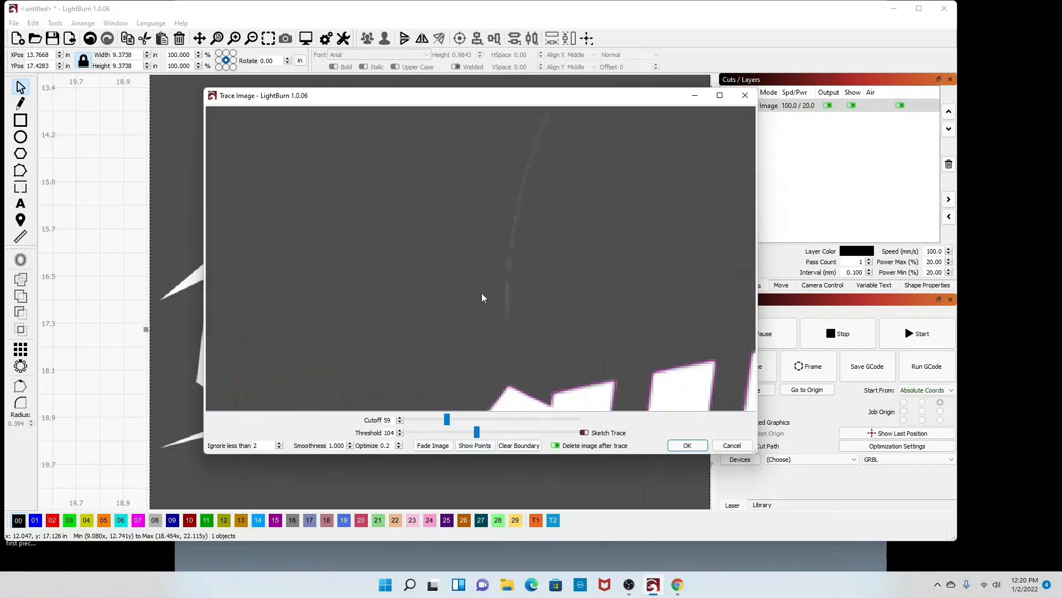
pyautogui.scroll(-1, 487, 295)
pyautogui.scroll(-2, 490, 297)
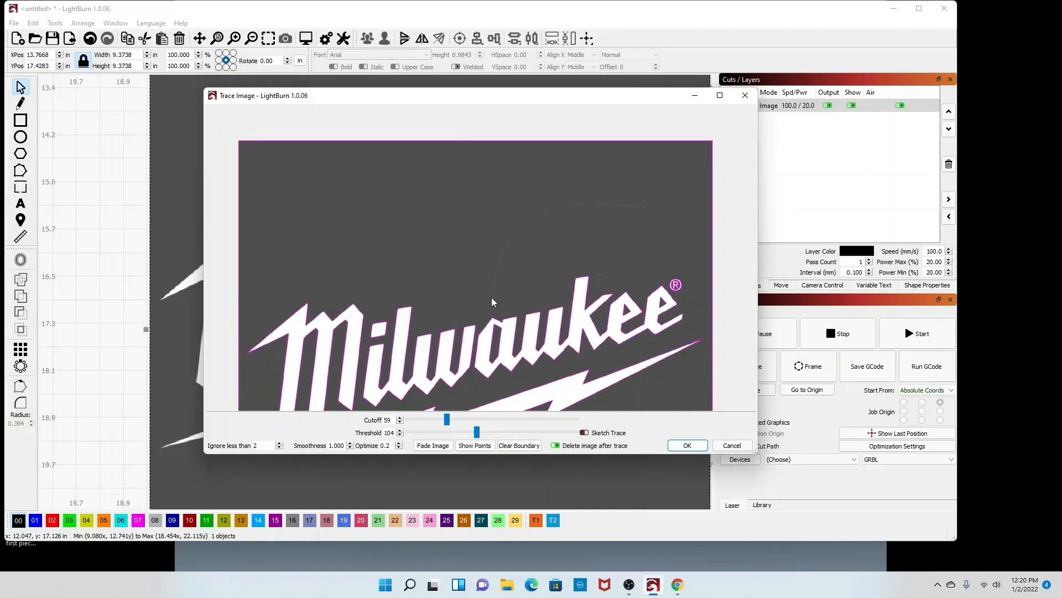
pyautogui.scroll(5, 539, 304)
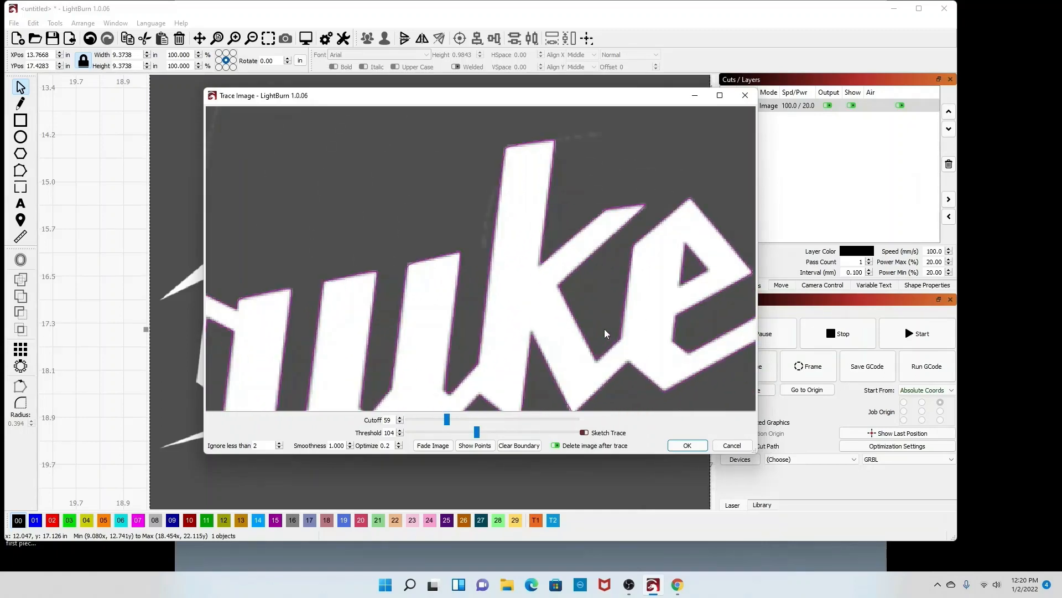
pyautogui.scroll(-6, 604, 329)
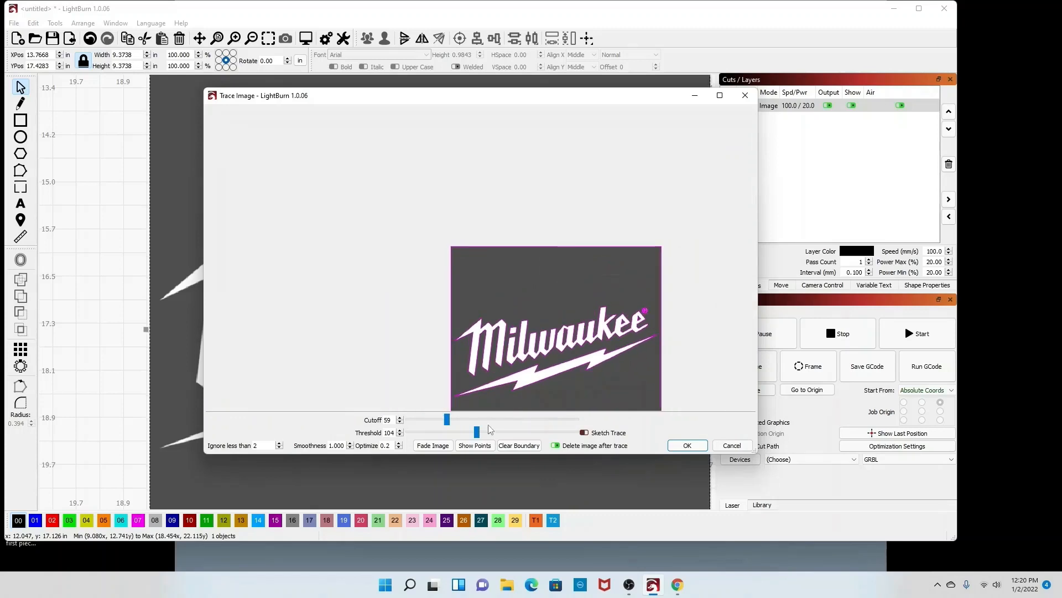
pyautogui.scroll(3, 495, 386)
pyautogui.scroll(2, 496, 385)
pyautogui.scroll(-1, 492, 398)
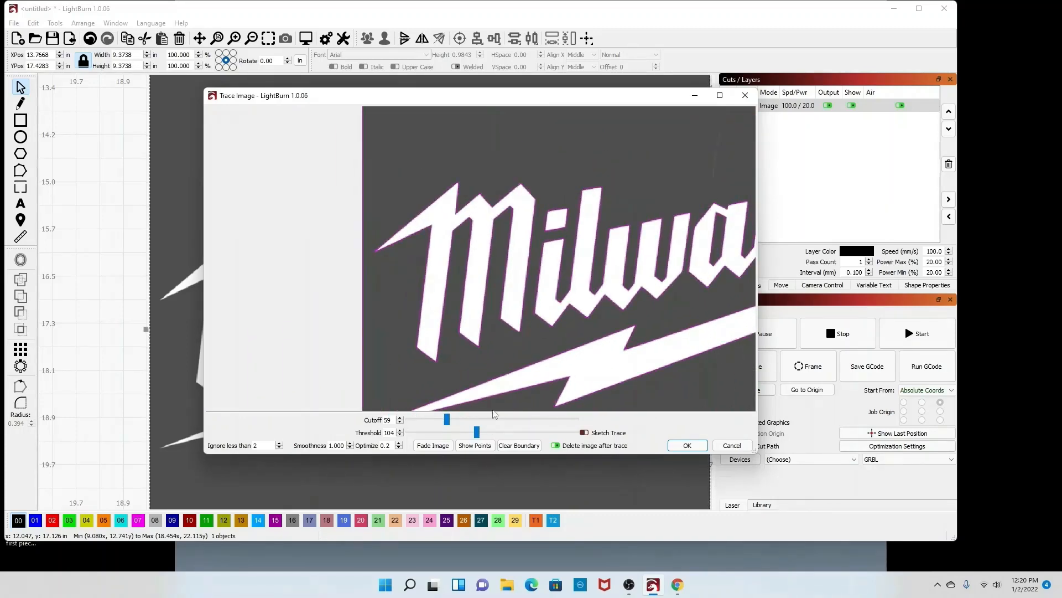
pyautogui.scroll(3, 491, 408)
pyautogui.scroll(-3, 493, 252)
pyautogui.scroll(4, 426, 226)
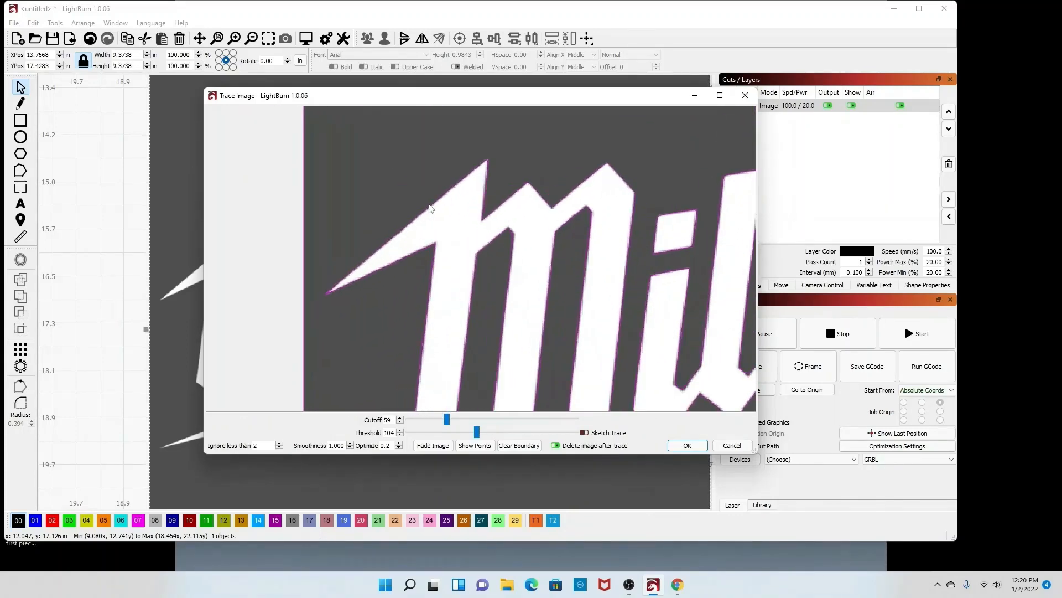
pyautogui.scroll(-5, 431, 208)
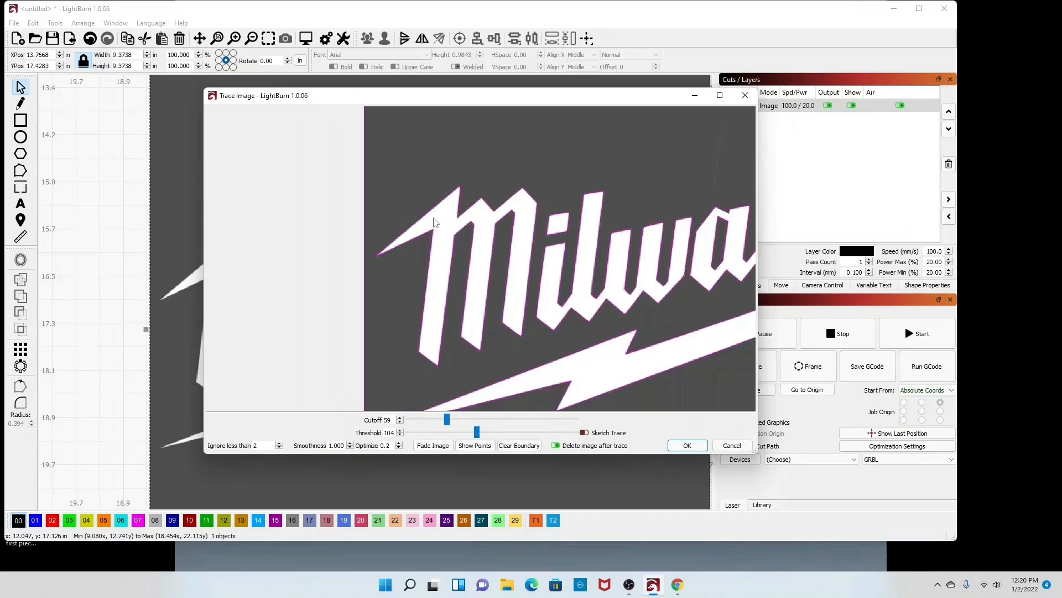
pyautogui.scroll(3, 635, 231)
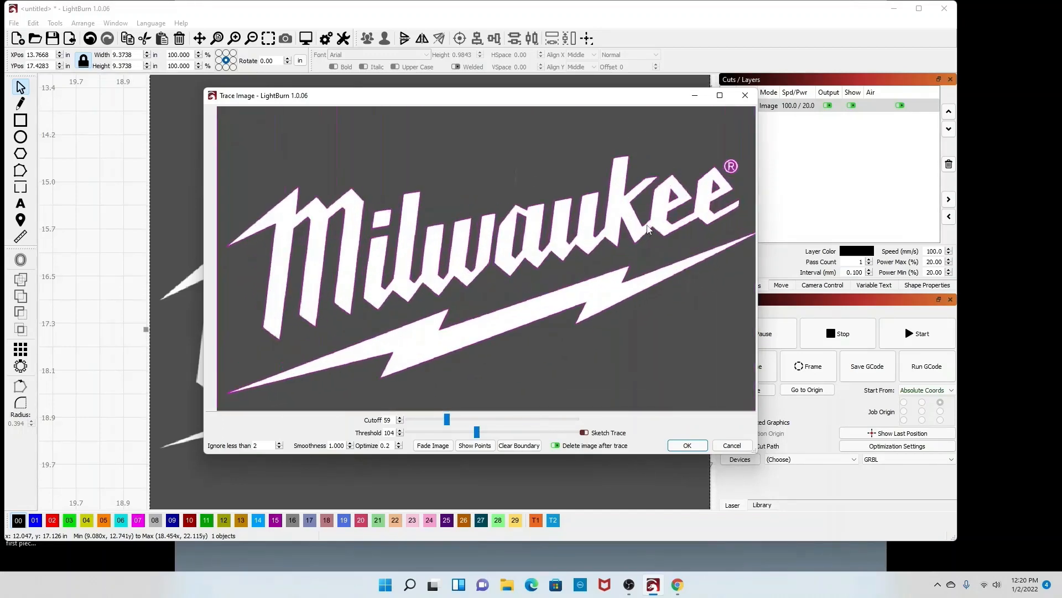
# Step: Keep the option to delete the image after trace enabled and apply the trace
pyautogui.click(555, 446)
pyautogui.click(555, 446)
pyautogui.click(687, 446)
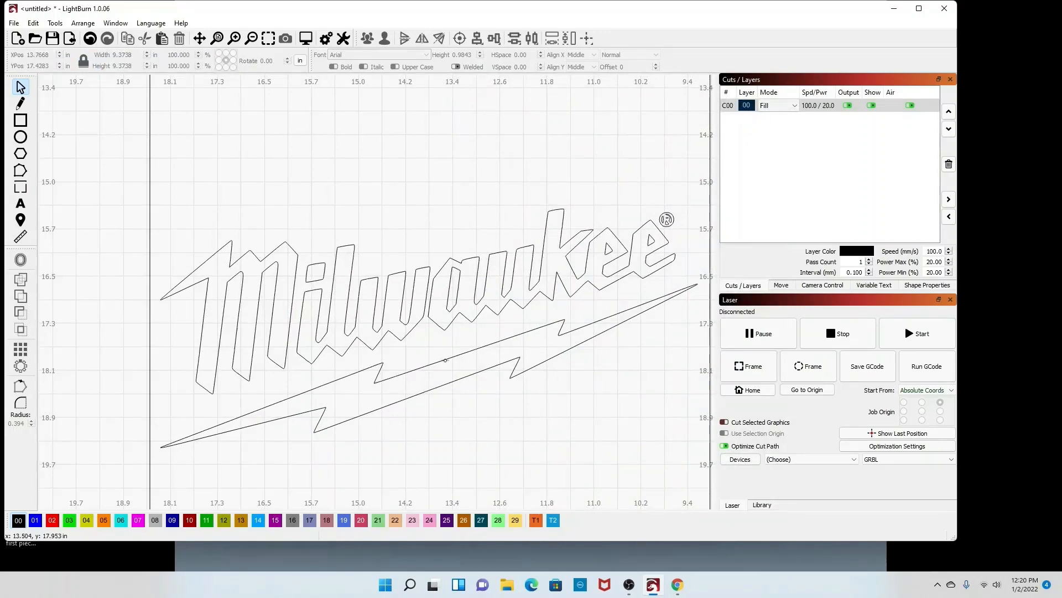
# Step: Select the traced logo and ungroup it into separate shapes
pyautogui.click(446, 360)
pyautogui.rightClick(457, 357)
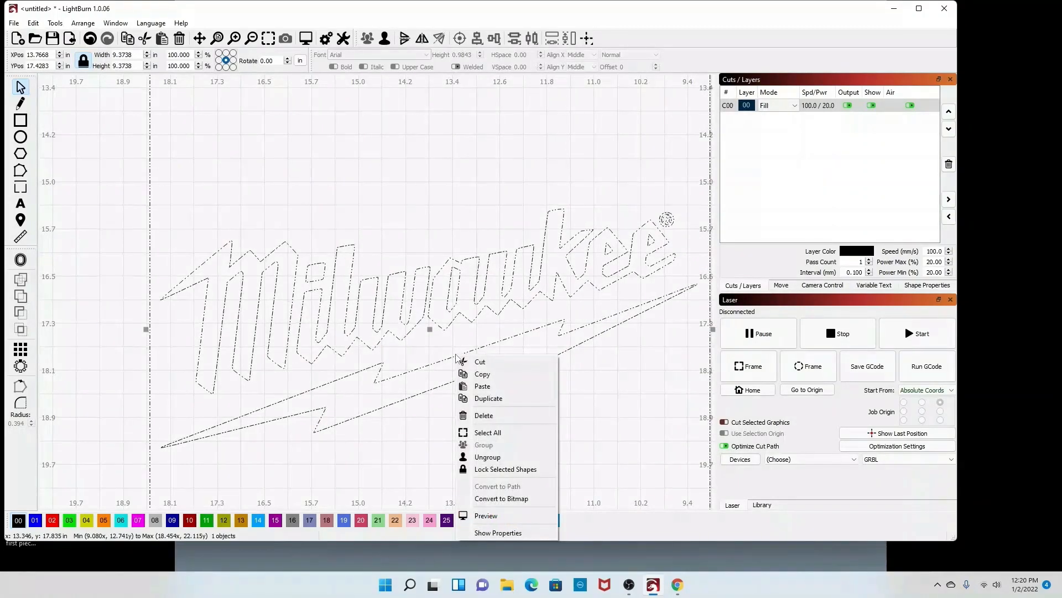
pyautogui.click(502, 456)
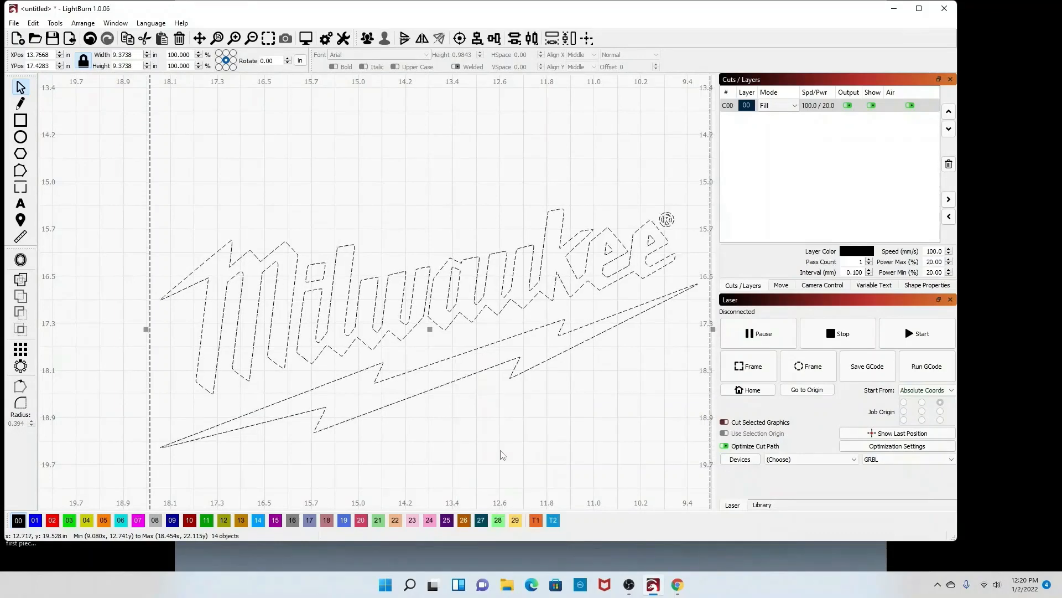
# Step: Delete the rectangular boundary outline and the registered trademark symbol from the traced logo
pyautogui.scroll(-3, 541, 409)
pyautogui.click(644, 192)
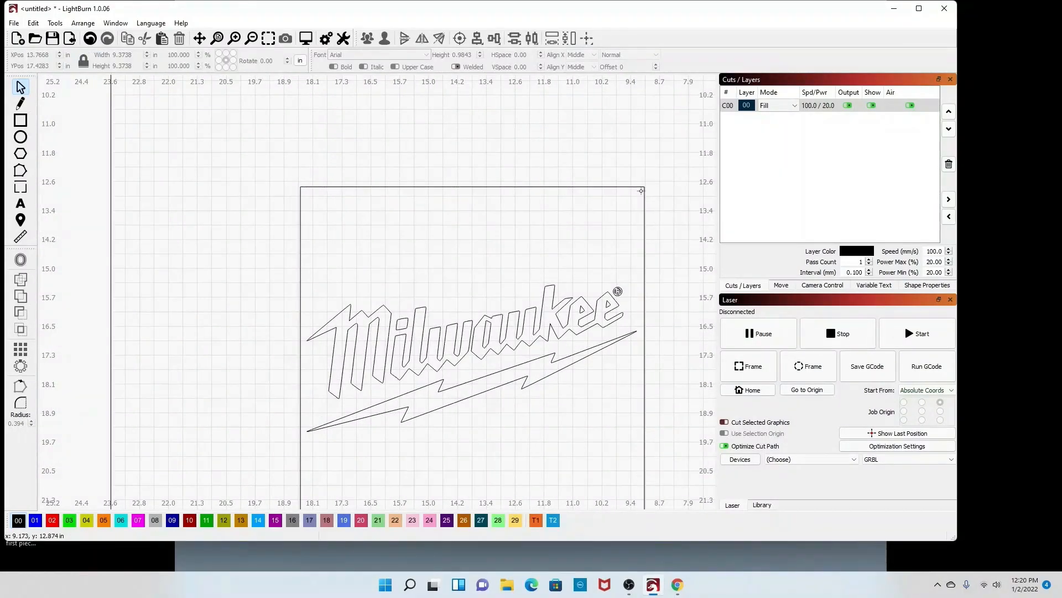
pyautogui.click(643, 188)
pyautogui.press('Delete')
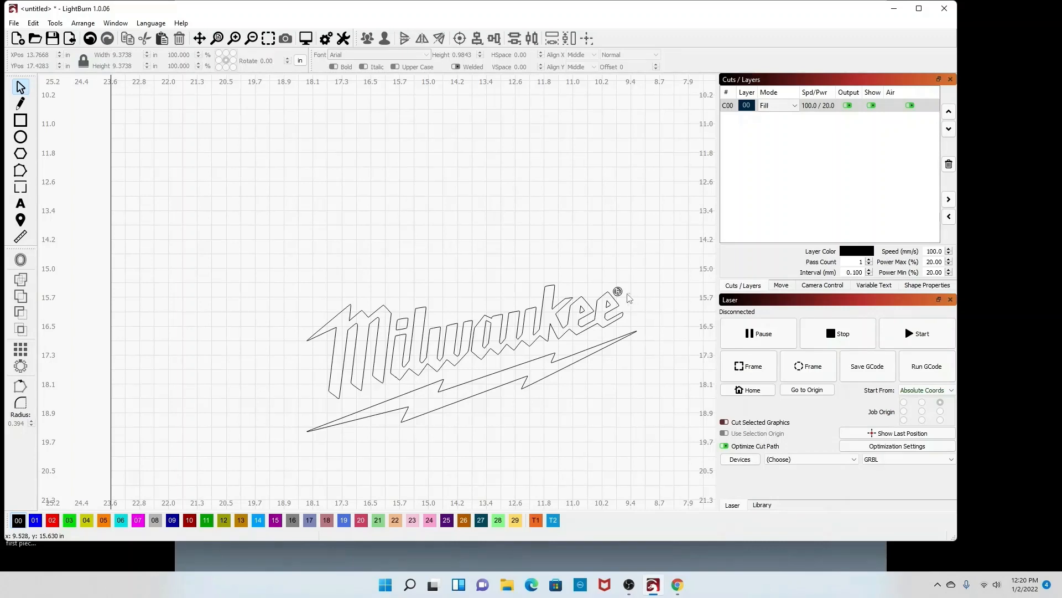
pyautogui.moveTo(618, 284); pyautogui.dragTo(613, 287)
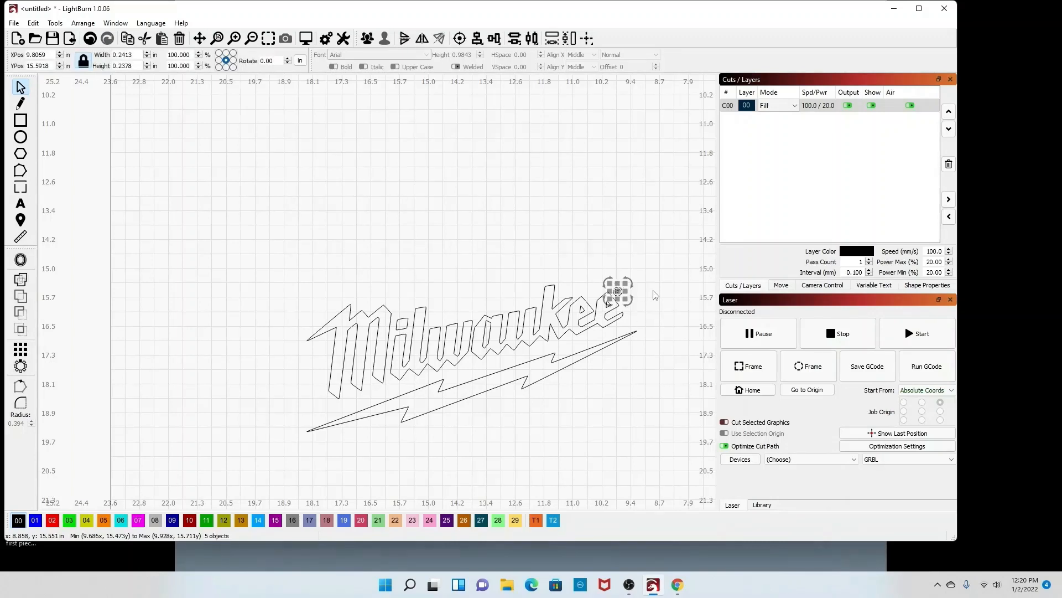
pyautogui.press('Delete')
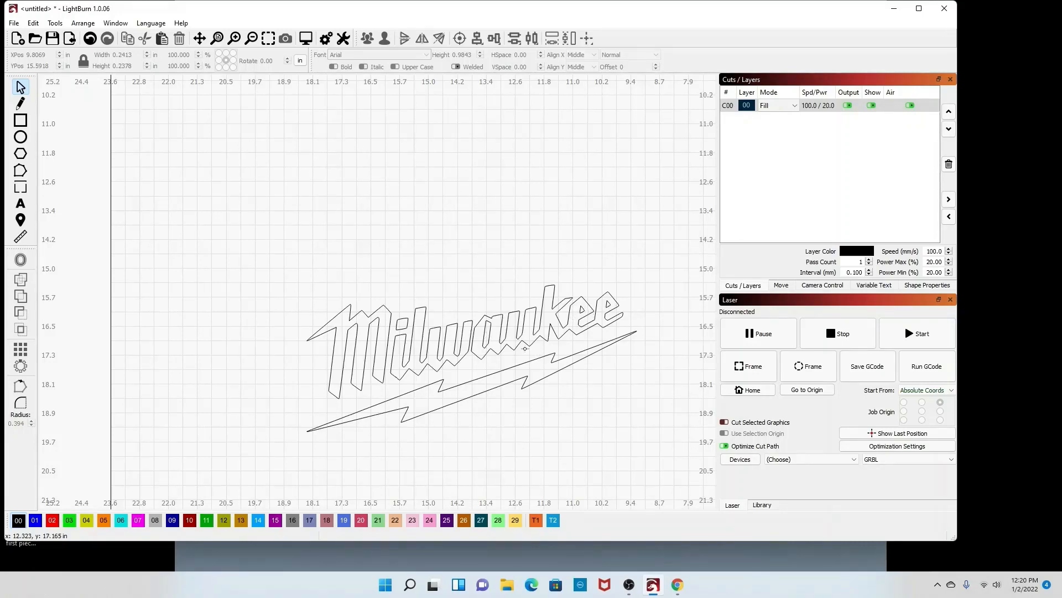
# Step: Draw a narrow rectangle about 0.06 in wide and 0.53 in tall bridging a letter to the lightning bolt
pyautogui.scroll(10, 484, 354)
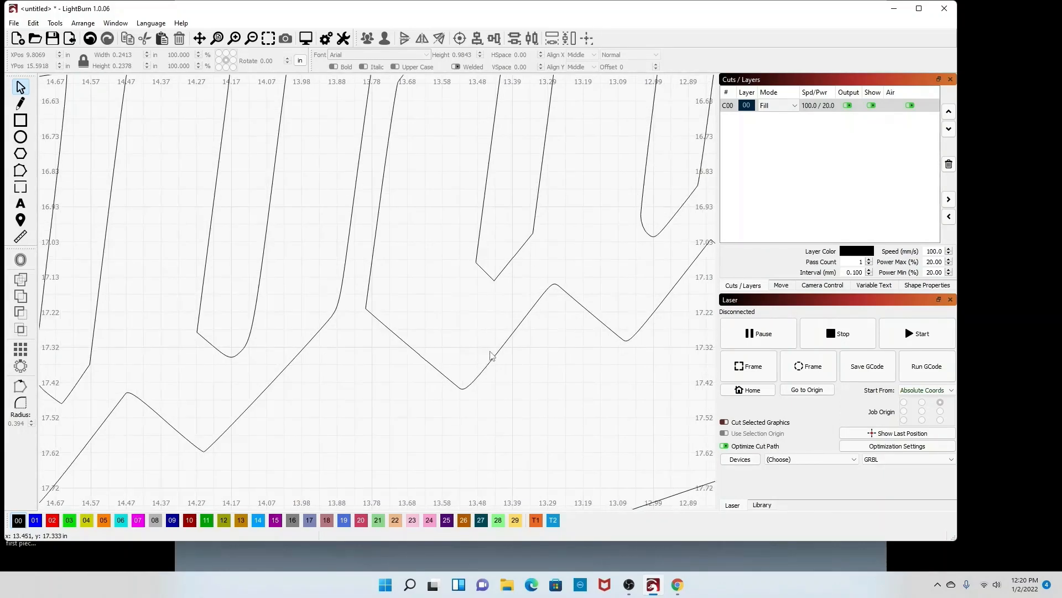
pyautogui.click(20, 120)
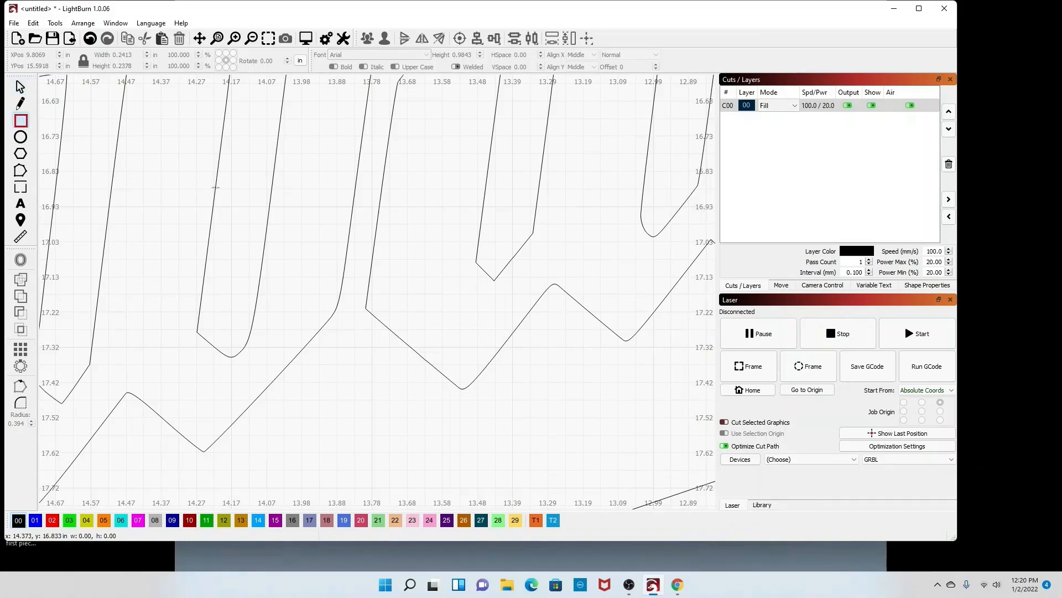
pyautogui.moveTo(500, 254)
pyautogui.mouseDown()
pyautogui.moveTo(498, 417)
pyautogui.moveTo(509, 425)
pyautogui.moveTo(499, 432)
pyautogui.mouseUp()
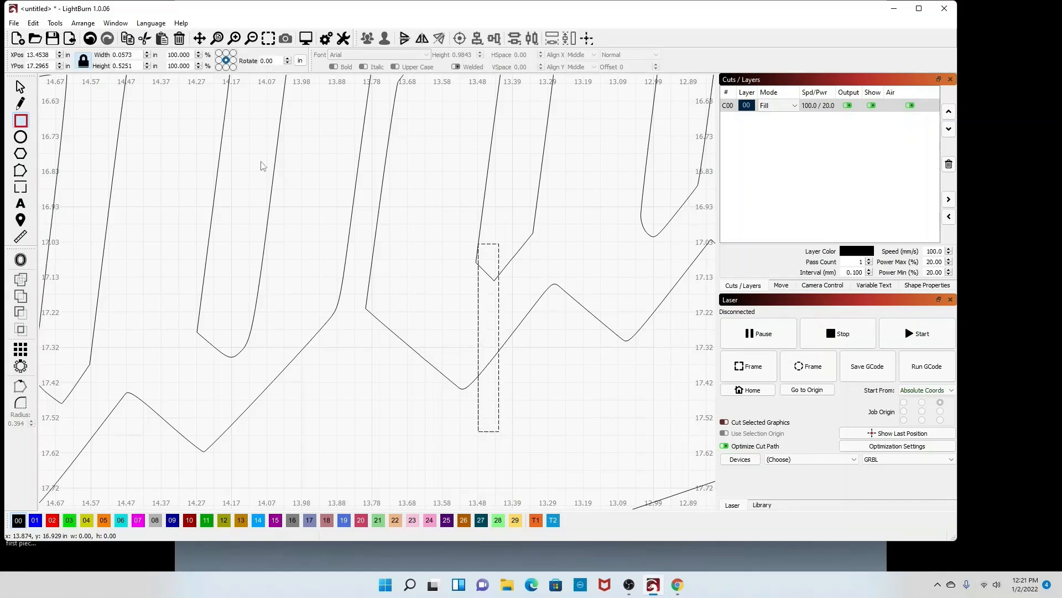
# Step: Rotate the narrow rectangle to tilt it parallel with the neighbouring letter stroke
pyautogui.click(20, 87)
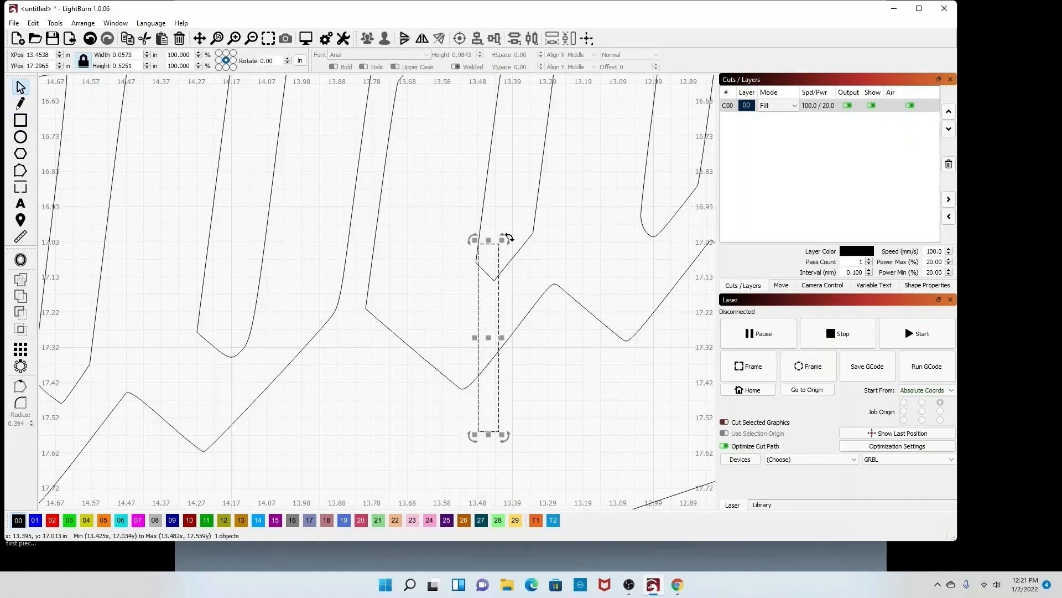
pyautogui.moveTo(509, 237); pyautogui.dragTo(479, 338)
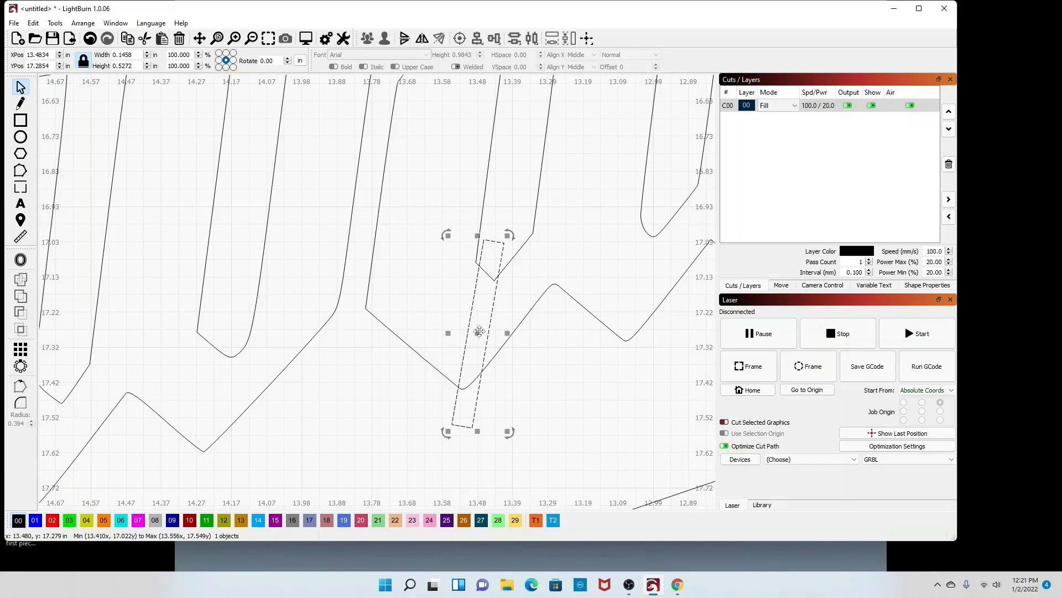
pyautogui.moveTo(509, 235); pyautogui.dragTo(508, 233)
pyautogui.click(506, 234)
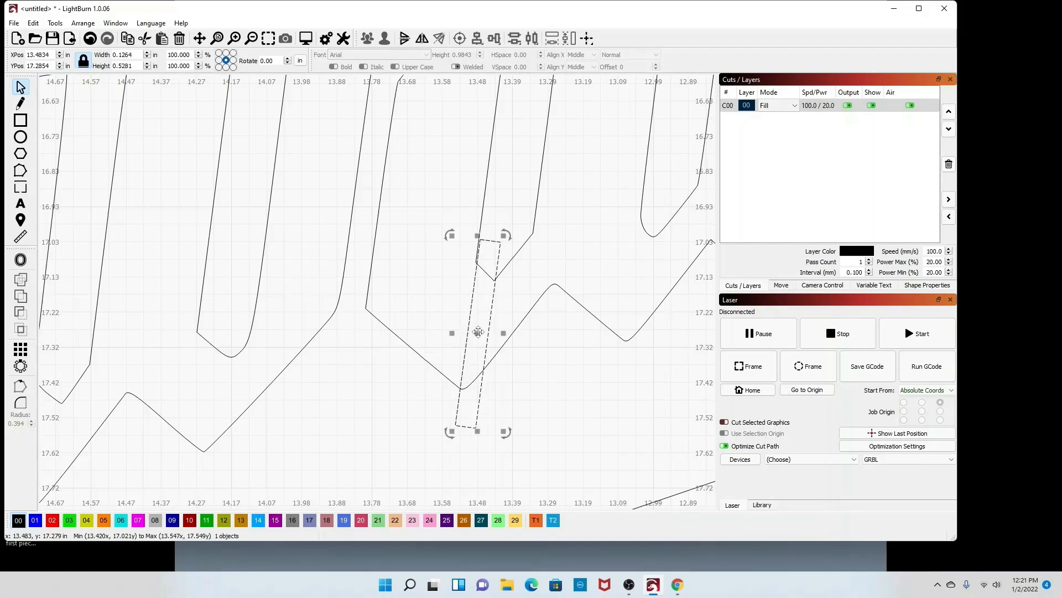
# Step: Fine-tune the narrow bridge rectangle's position and width so its top sits against the letter's edge
pyautogui.moveTo(478, 332); pyautogui.dragTo(477, 336)
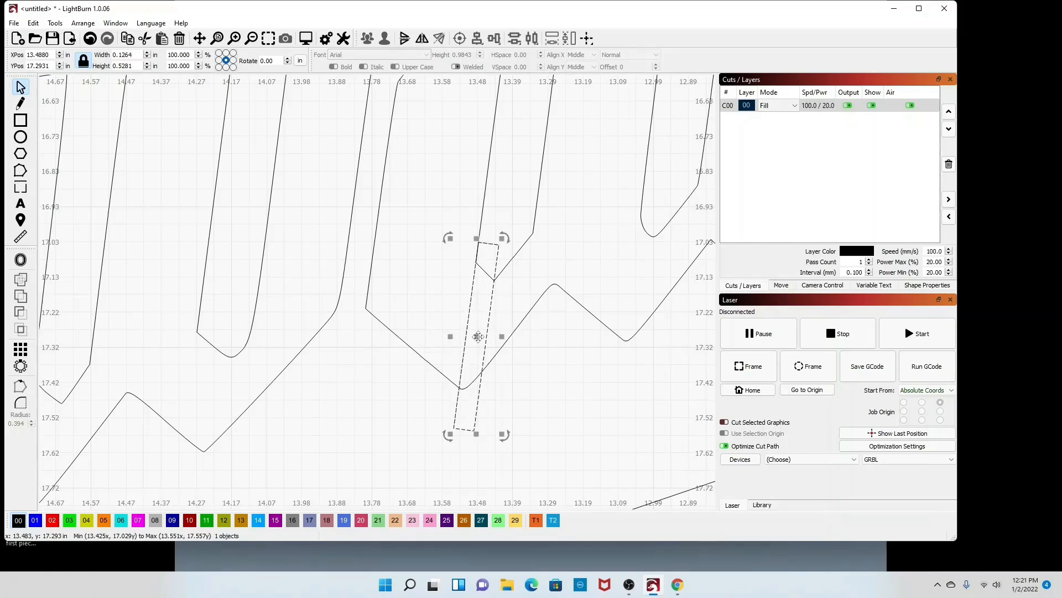
pyautogui.scroll(6, 487, 248)
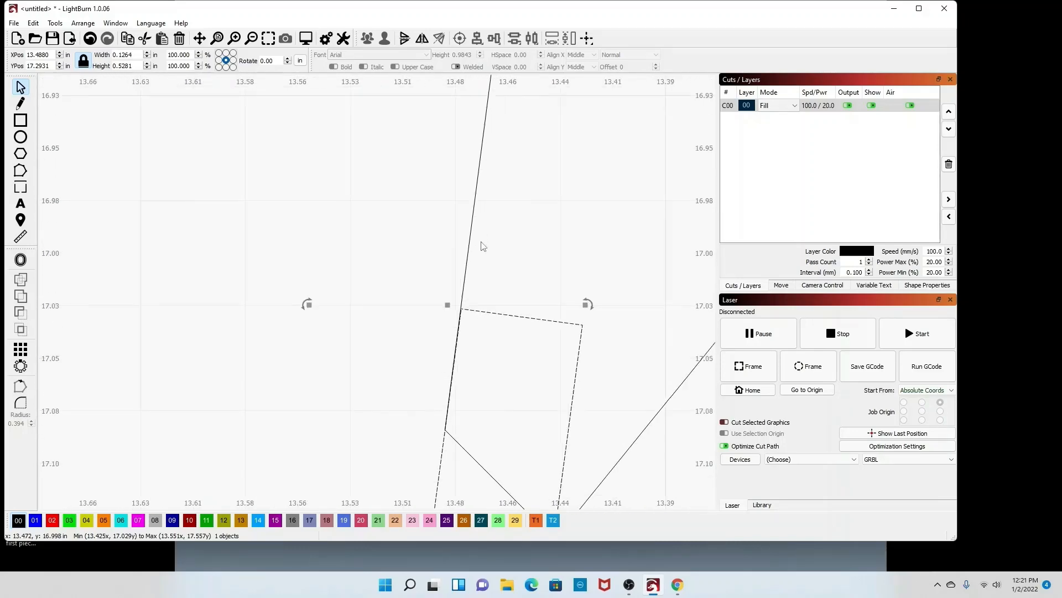
pyautogui.scroll(-1, 482, 245)
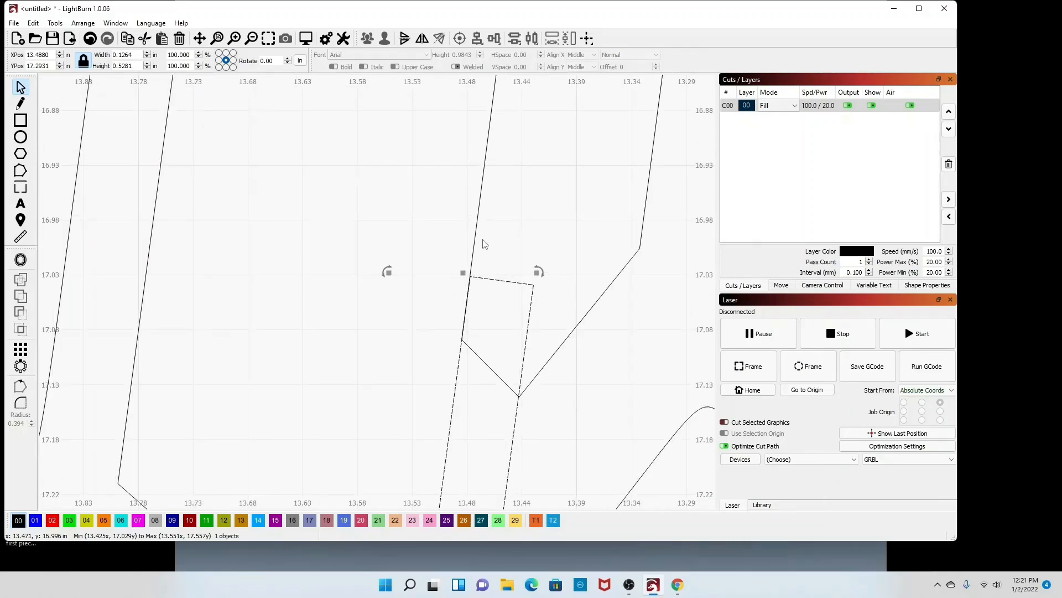
pyautogui.scroll(2, 484, 244)
pyautogui.moveTo(569, 293); pyautogui.dragTo(570, 300)
pyautogui.scroll(-2, 553, 301)
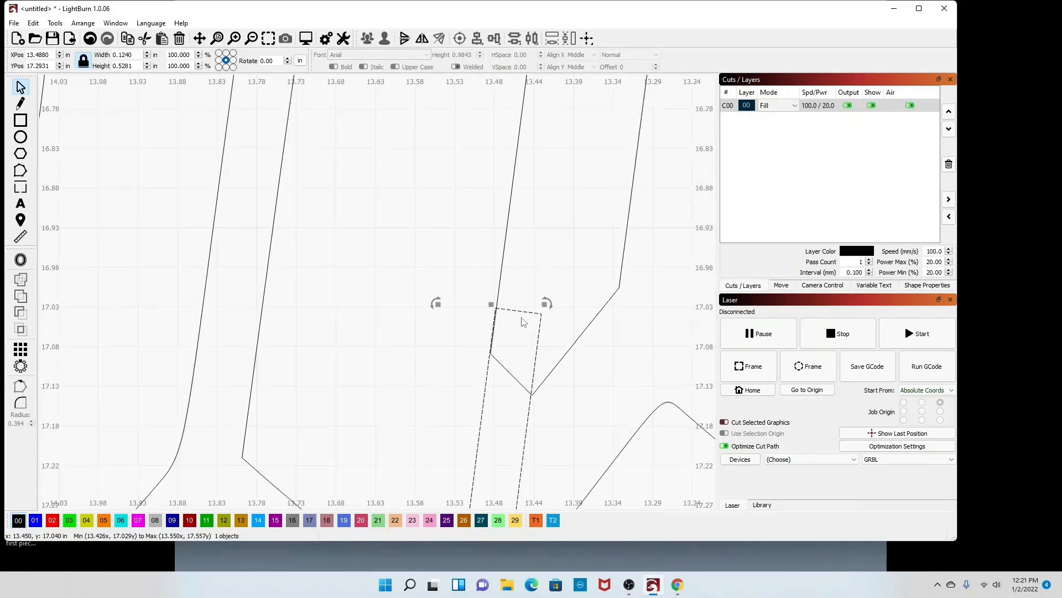
pyautogui.scroll(-2, 495, 385)
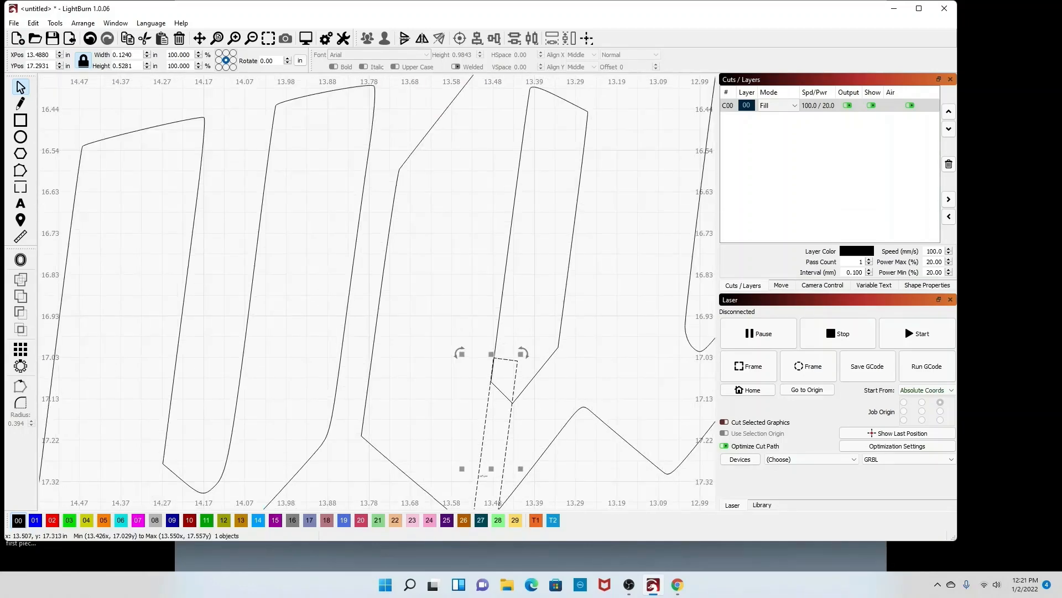
pyautogui.moveTo(492, 467); pyautogui.dragTo(496, 472)
pyautogui.scroll(5, 491, 385)
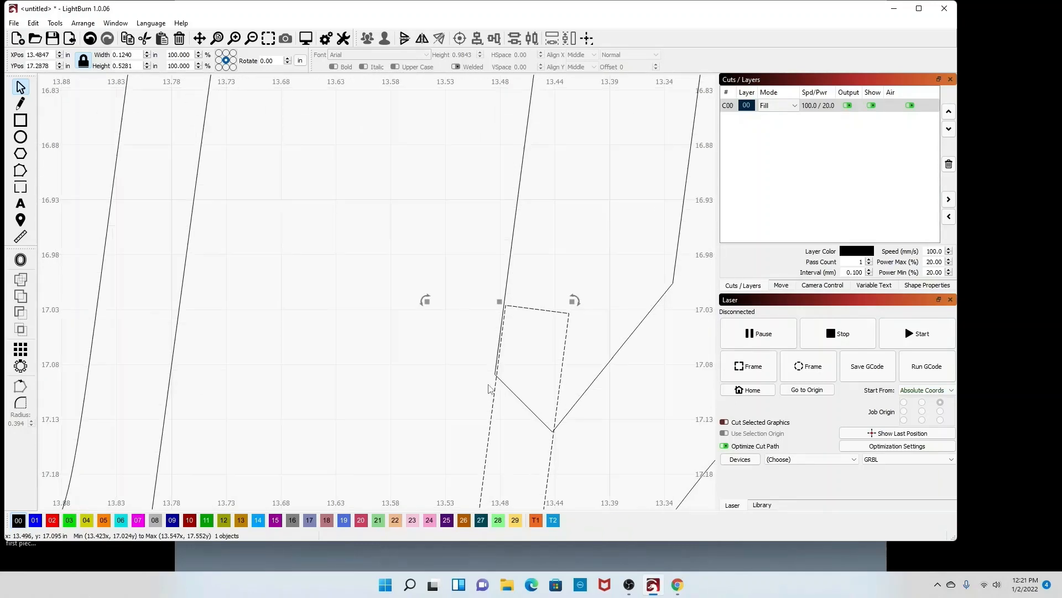
pyautogui.scroll(-8, 491, 384)
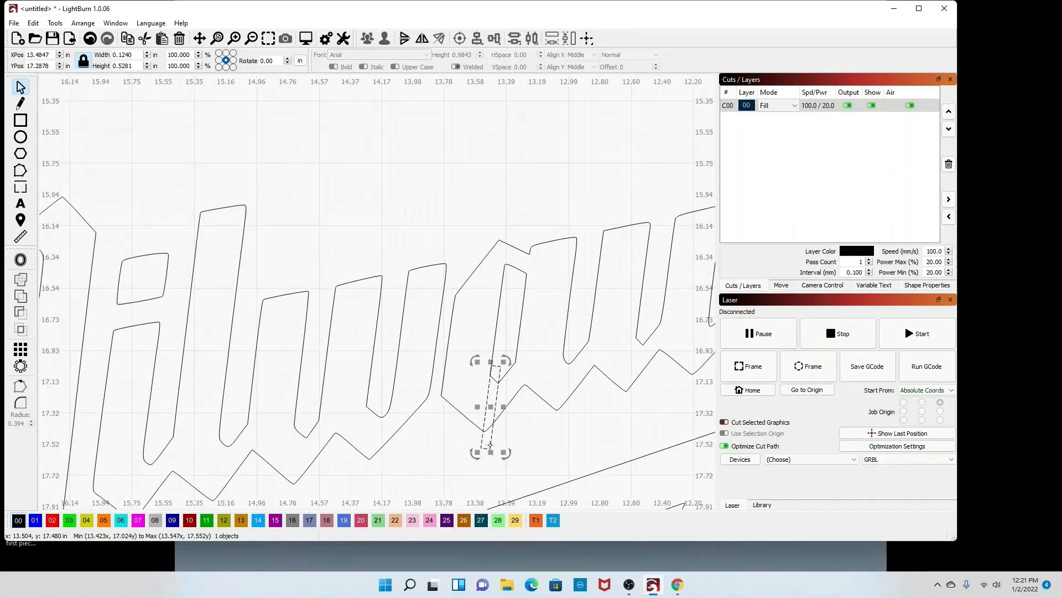
# Step: Shorten the bridge rectangle to about 0.43 in tall and 0.11 in wide, repositioning it across the gap
pyautogui.moveTo(491, 452); pyautogui.dragTo(503, 430)
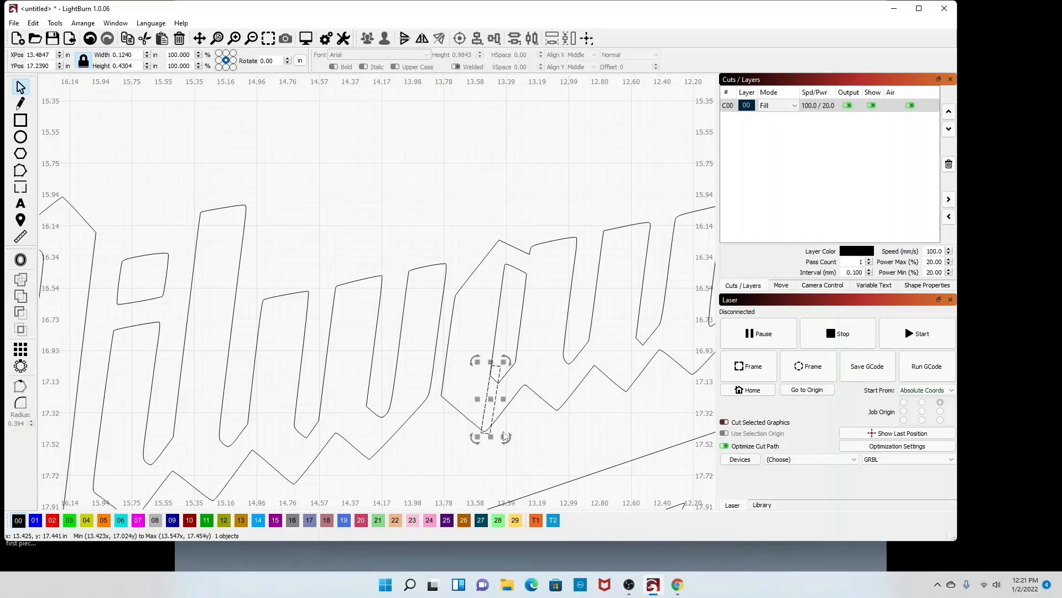
pyautogui.scroll(6, 495, 407)
pyautogui.scroll(2, 494, 405)
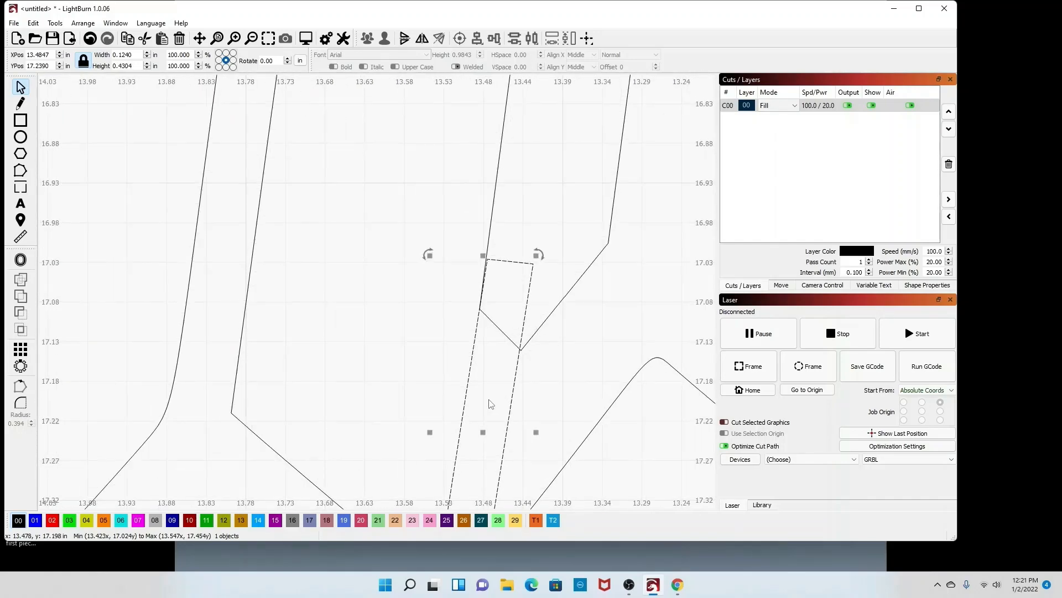
pyautogui.moveTo(540, 254); pyautogui.dragTo(539, 254)
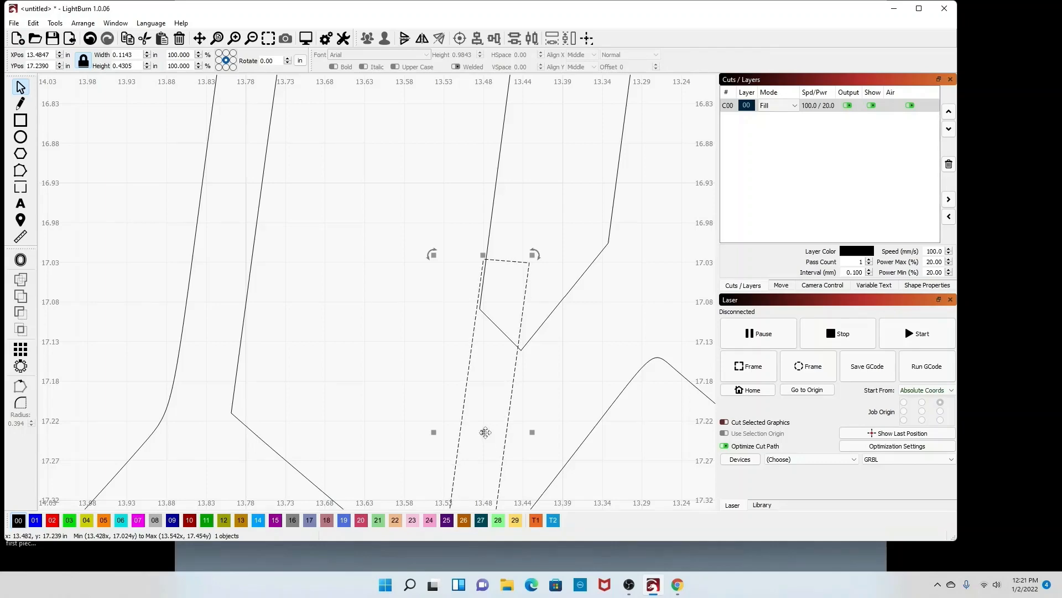
pyautogui.moveTo(486, 437); pyautogui.dragTo(487, 435)
pyautogui.scroll(-4, 484, 410)
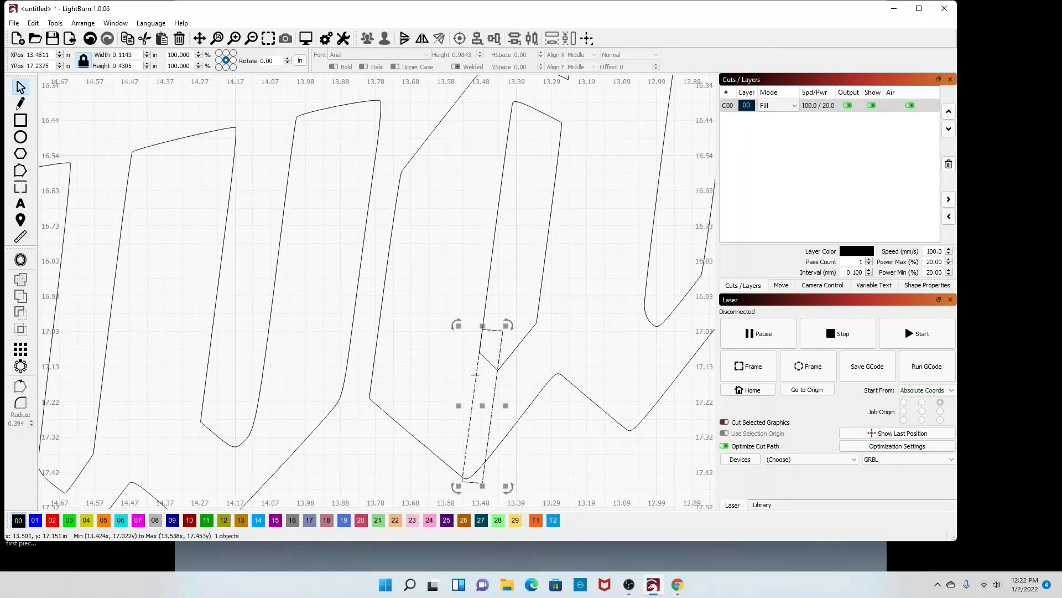
pyautogui.click(551, 434)
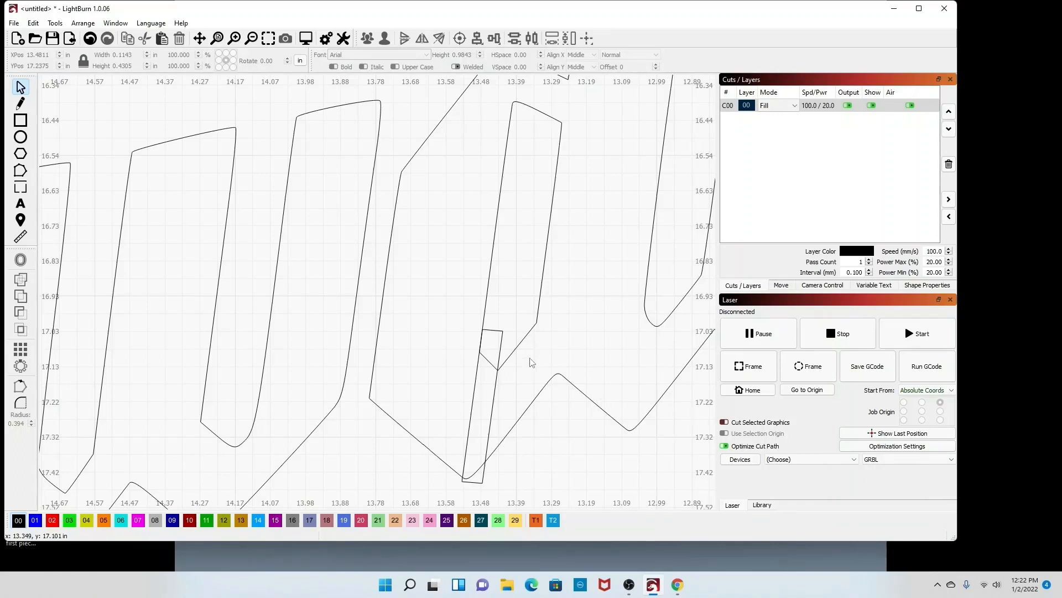
# Step: Preview the union, intersection and difference results of the letter and bridge rectangle in the Boolean Assistant without applying them
pyautogui.click(522, 342)
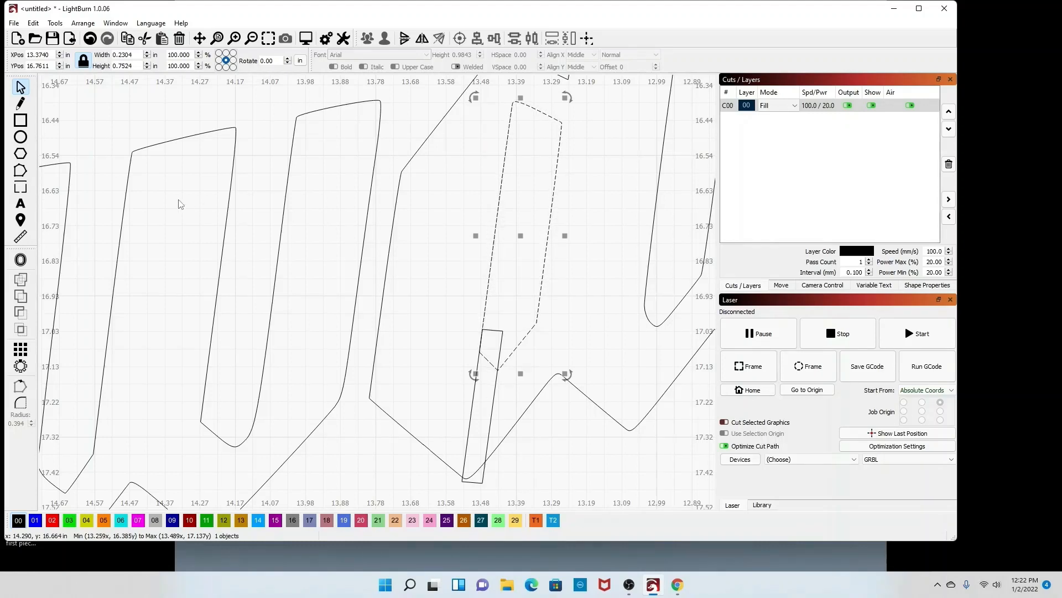
pyautogui.keyDown('shift'); pyautogui.click(495, 396); pyautogui.keyUp('shift')
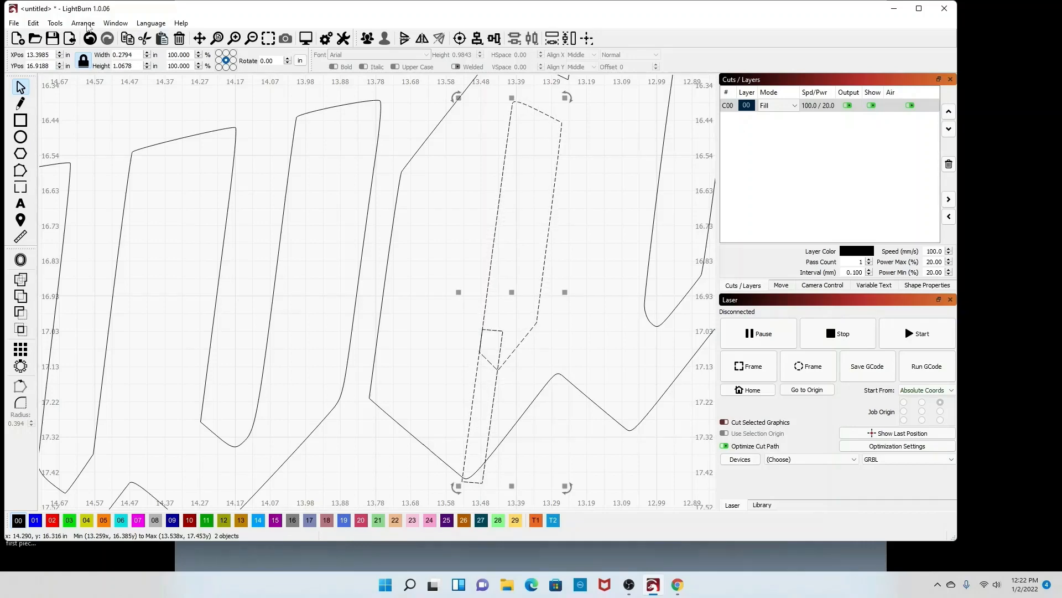
pyautogui.click(50, 23)
pyautogui.click(90, 231)
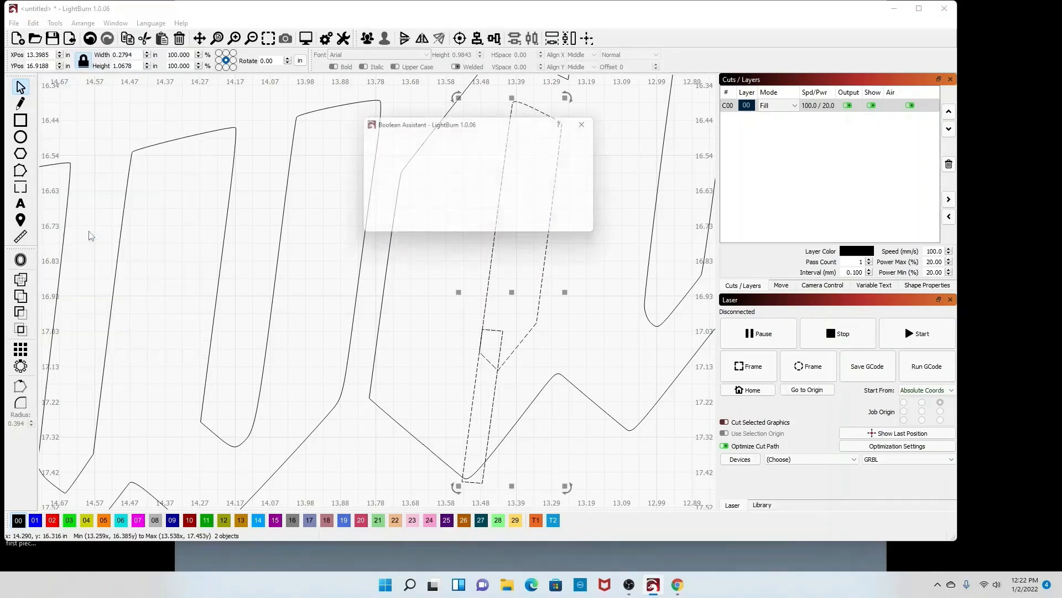
pyautogui.moveTo(520, 126); pyautogui.dragTo(335, 217)
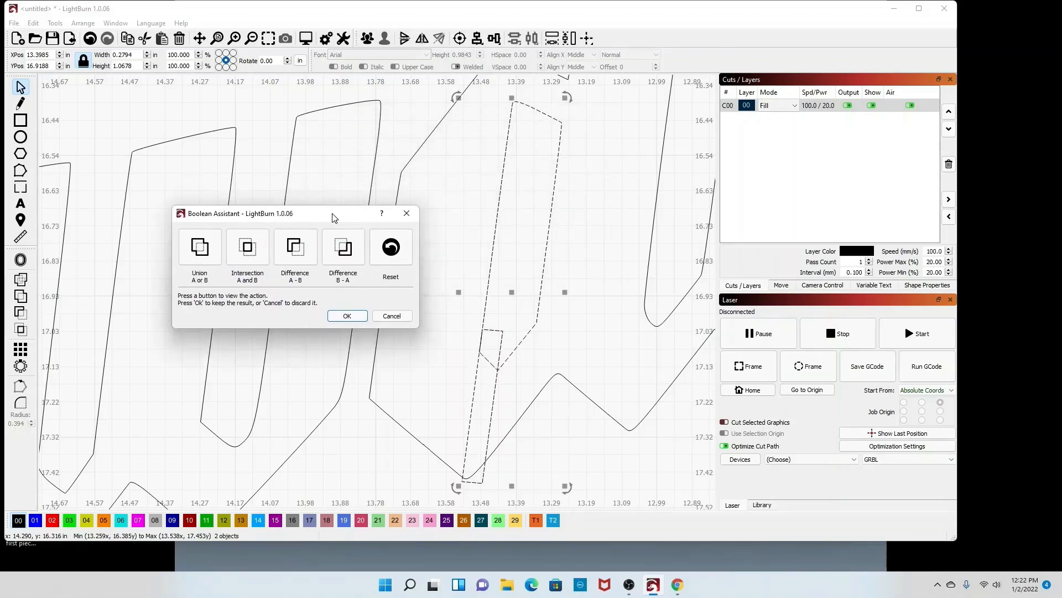
pyautogui.click(202, 249)
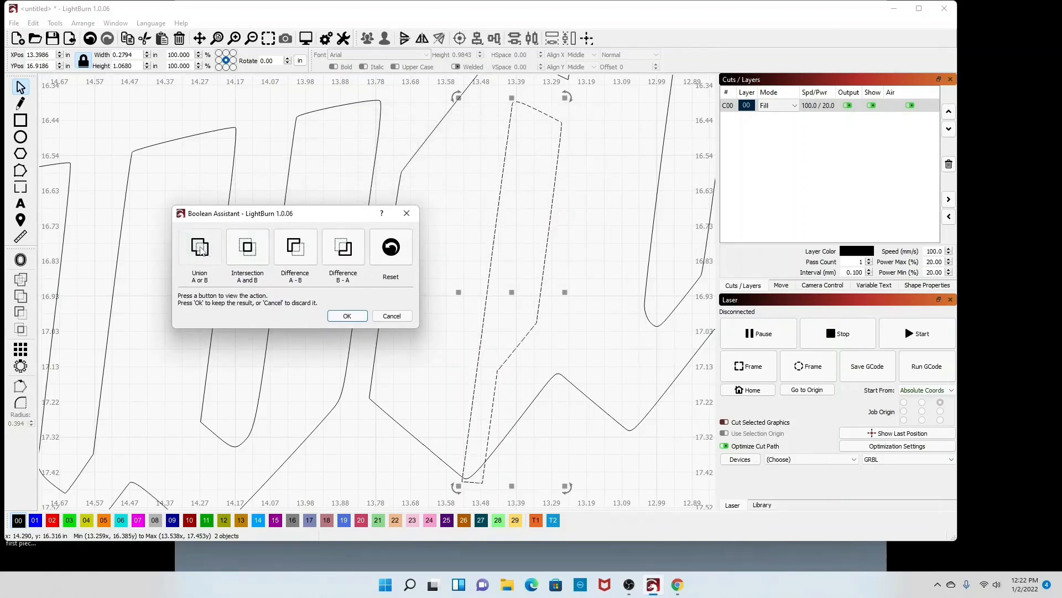
pyautogui.click(245, 249)
pyautogui.click(295, 249)
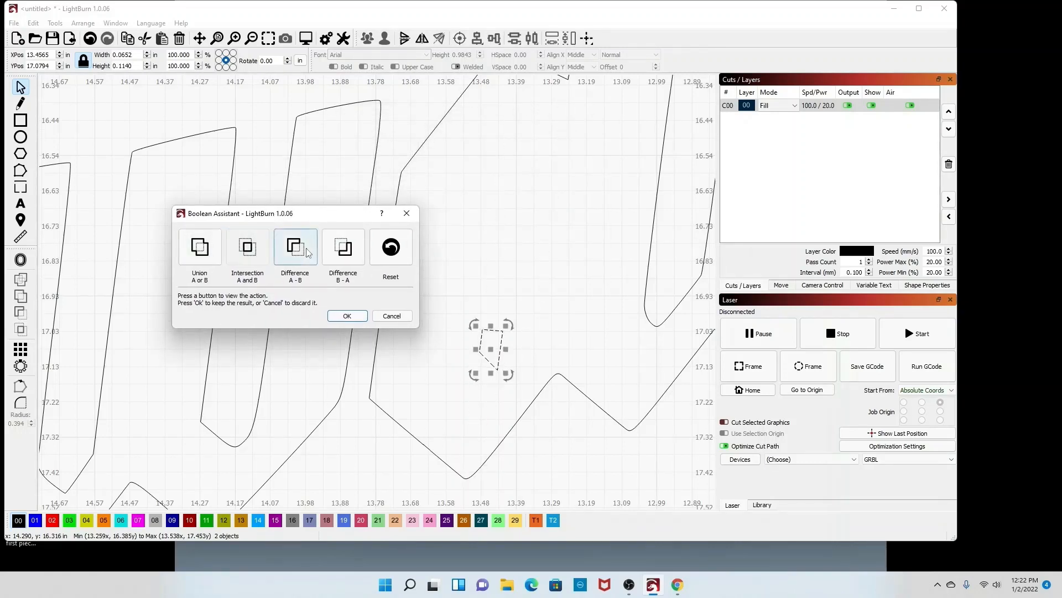
pyautogui.click(348, 252)
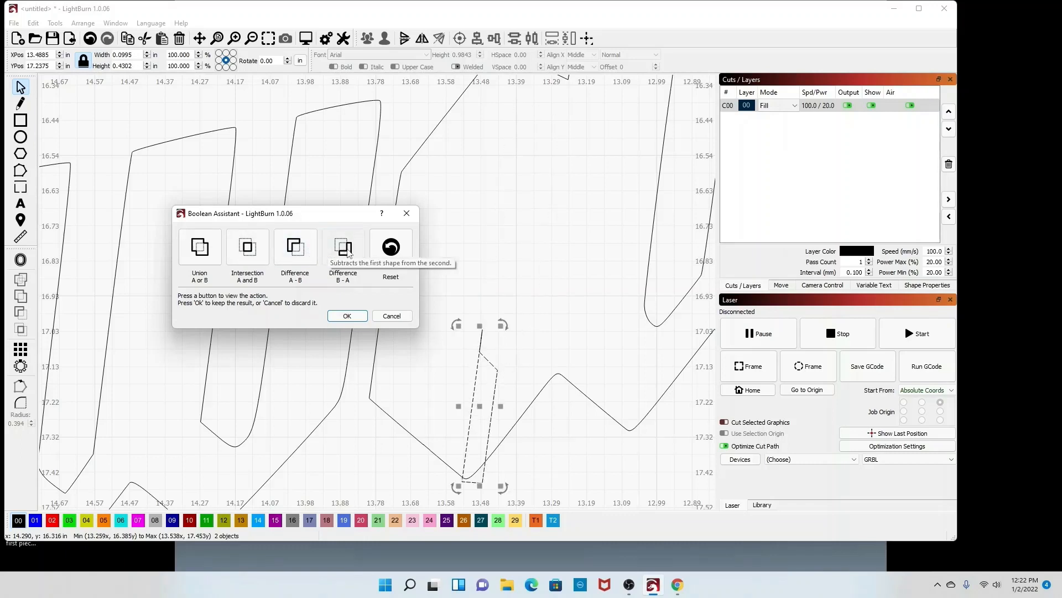
pyautogui.click(295, 249)
pyautogui.click(247, 249)
pyautogui.click(199, 249)
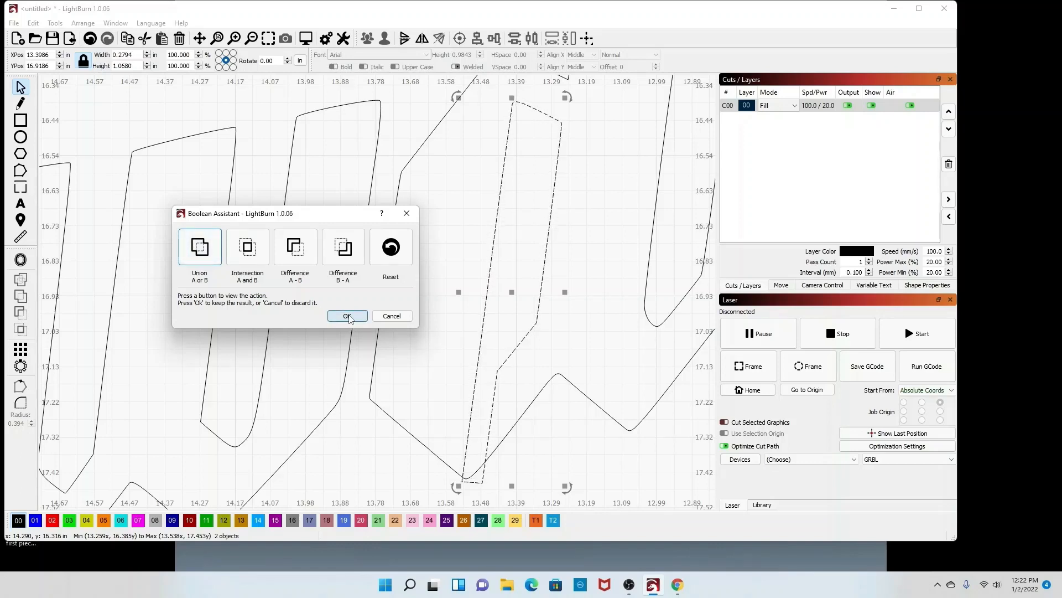
pyautogui.click(392, 316)
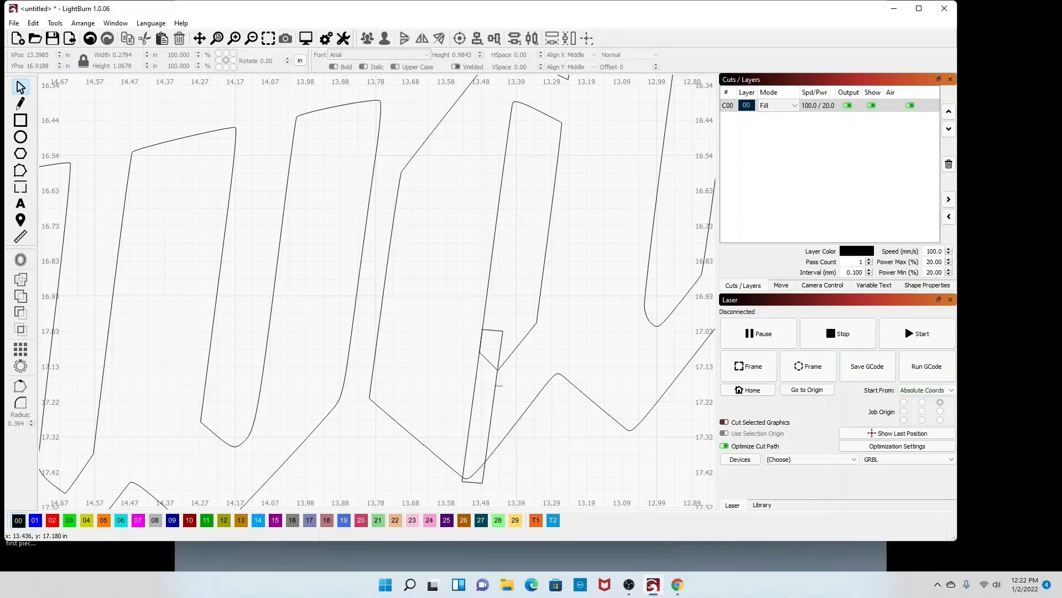
# Step: Duplicate the bridge rectangle onto the next letter where it meets the lightning bolt
pyautogui.click(496, 384)
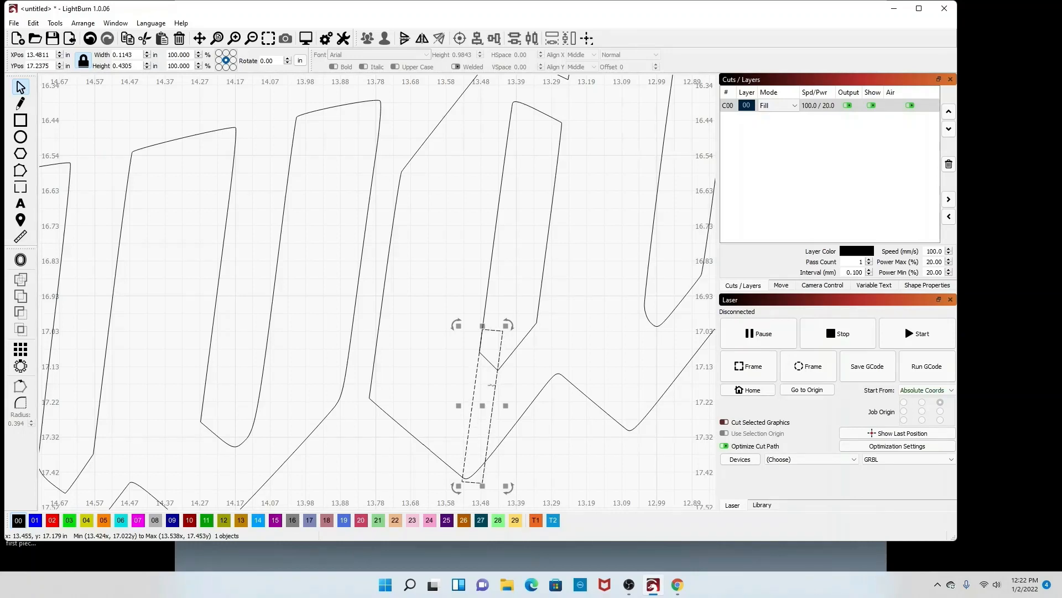
pyautogui.moveTo(491, 386); pyautogui.dragTo(649, 359)
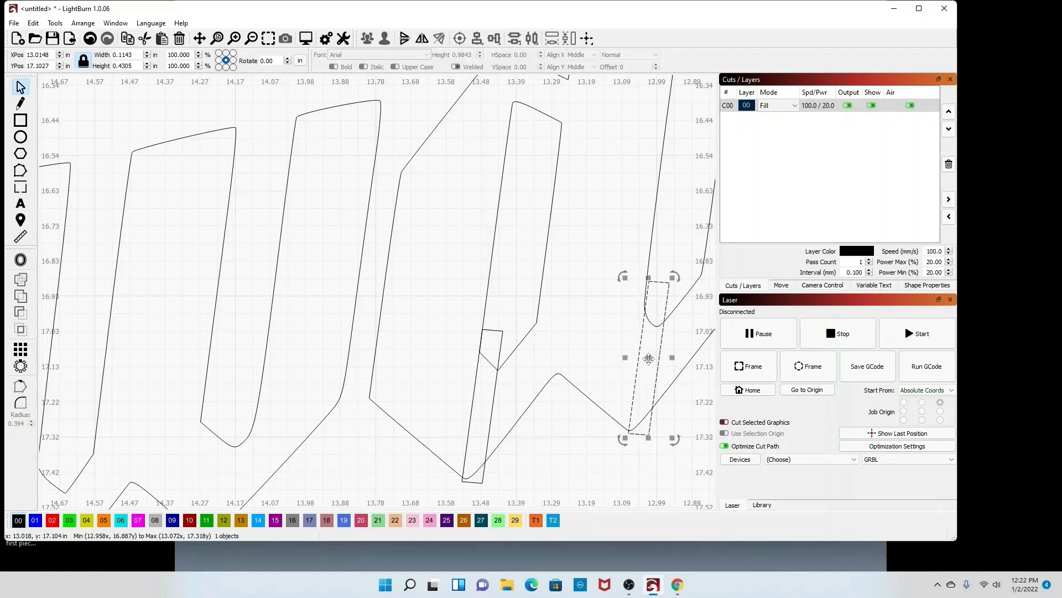
pyautogui.click(534, 355)
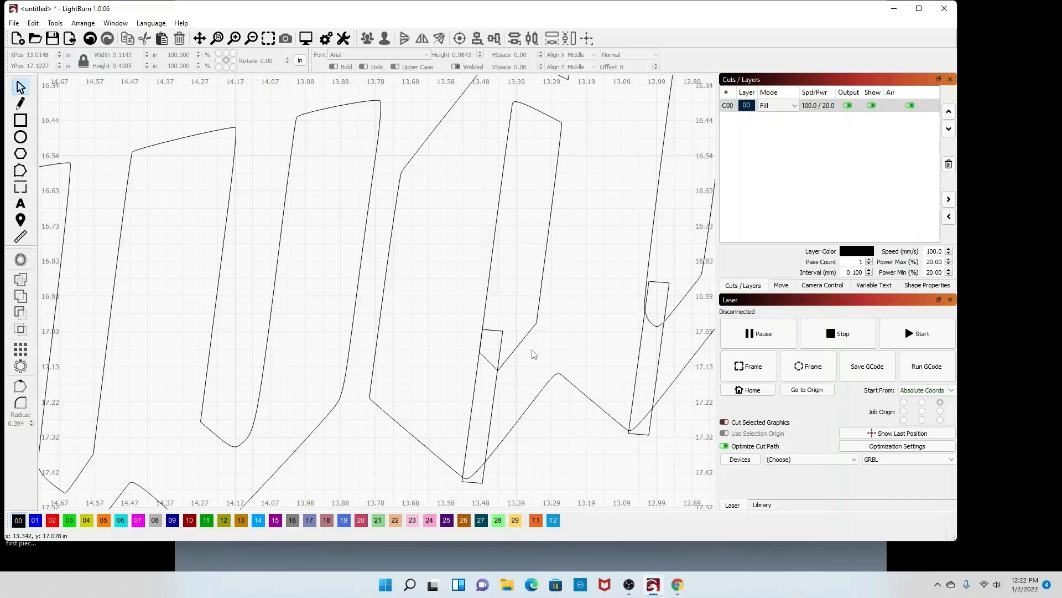
# Step: Merge the first bridge rectangle with its adjacent letter using a Boolean Union
pyautogui.moveTo(519, 353); pyautogui.dragTo(457, 303)
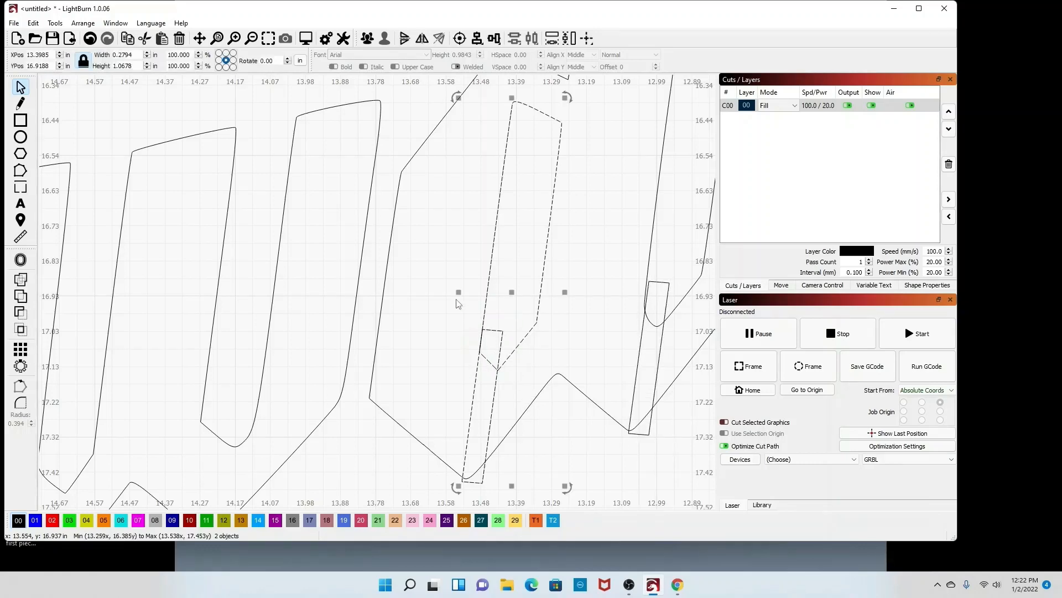
pyautogui.click(34, 23)
pyautogui.moveTo(54, 23)
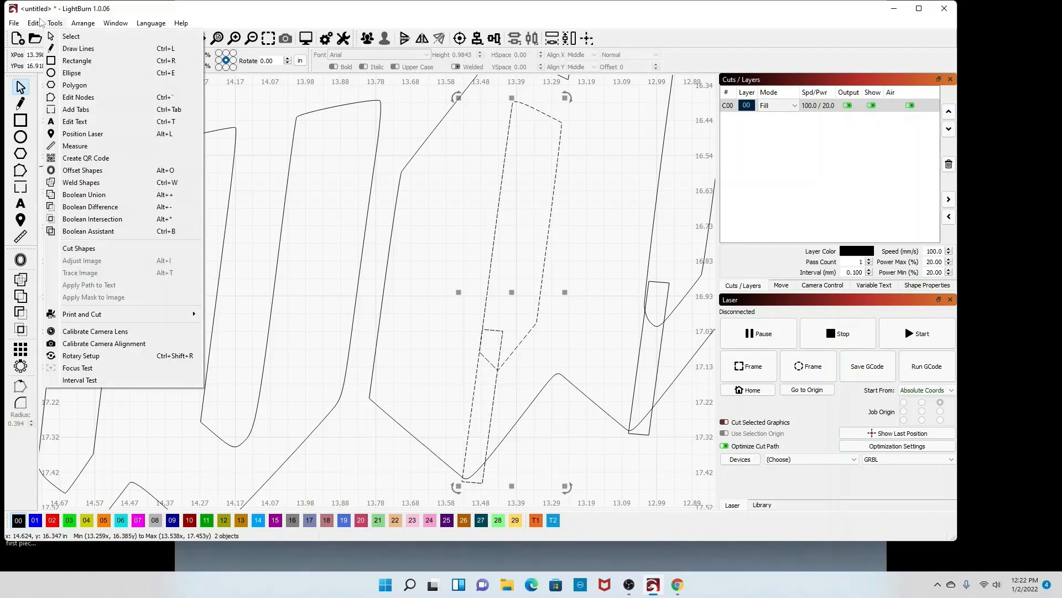
pyautogui.click(98, 233)
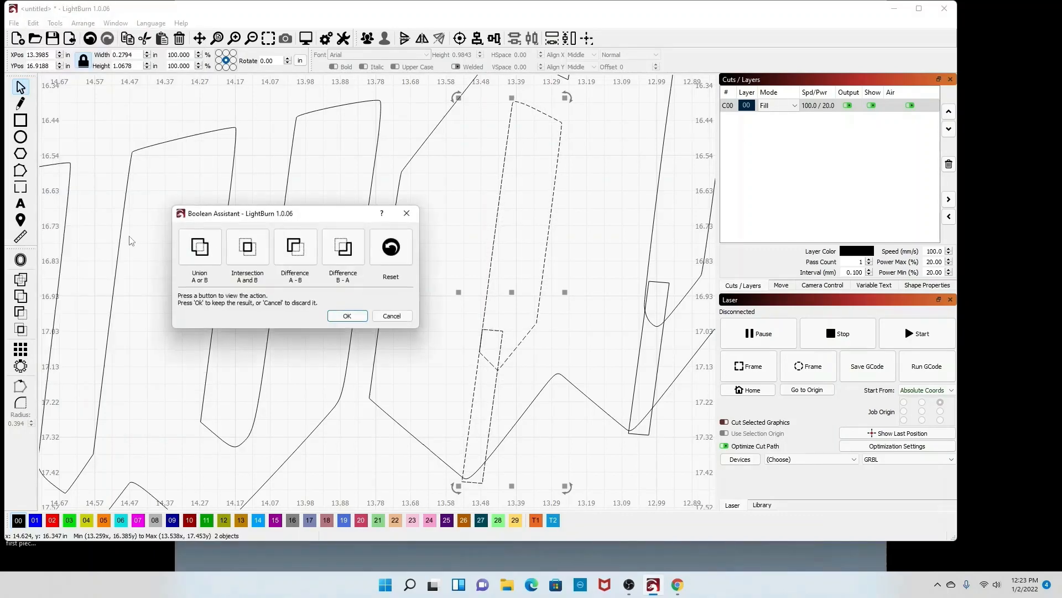
pyautogui.click(190, 253)
pyautogui.click(195, 254)
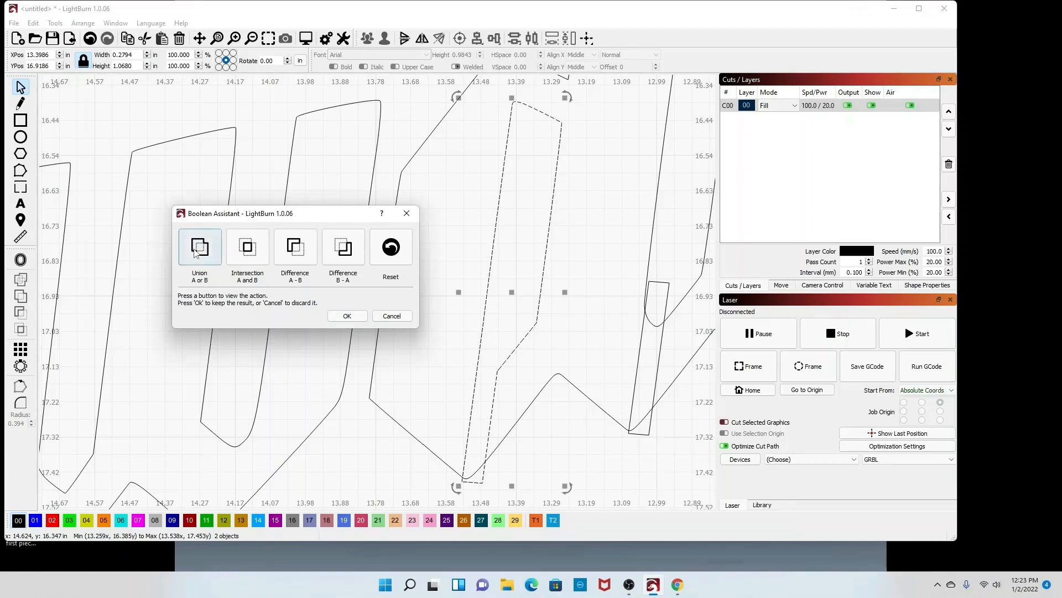
pyautogui.click(348, 315)
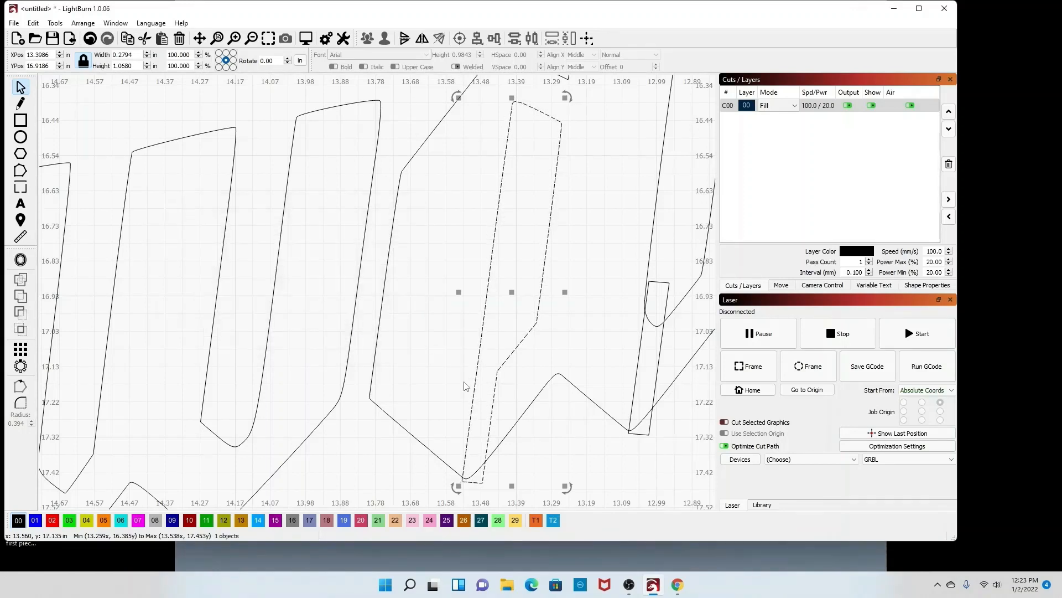
# Step: Apply Boolean Difference A - B to the merged letter and the lightning bolt
pyautogui.click(513, 481)
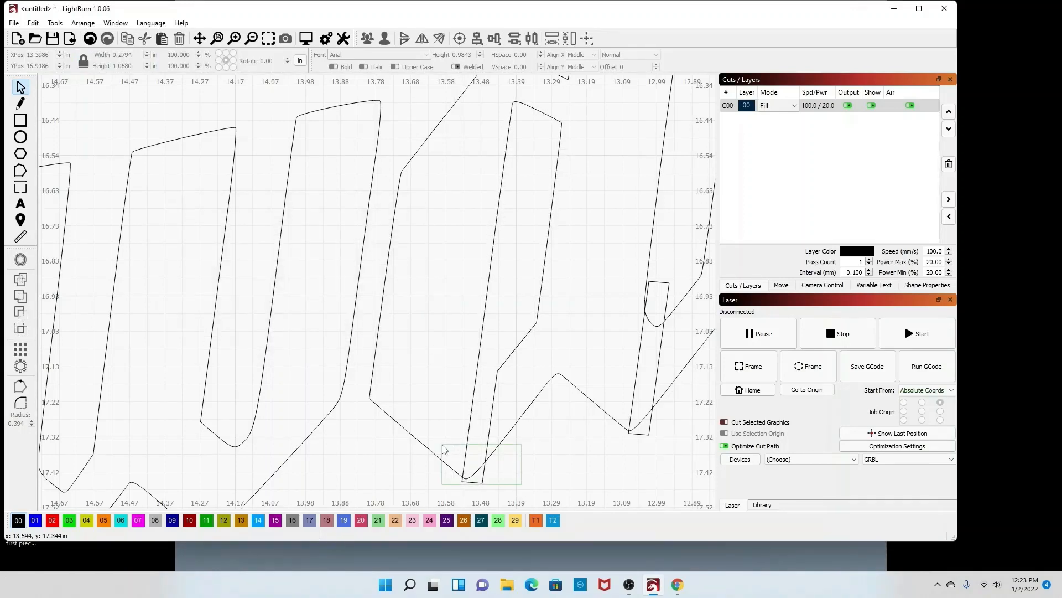
pyautogui.moveTo(443, 450); pyautogui.dragTo(443, 449)
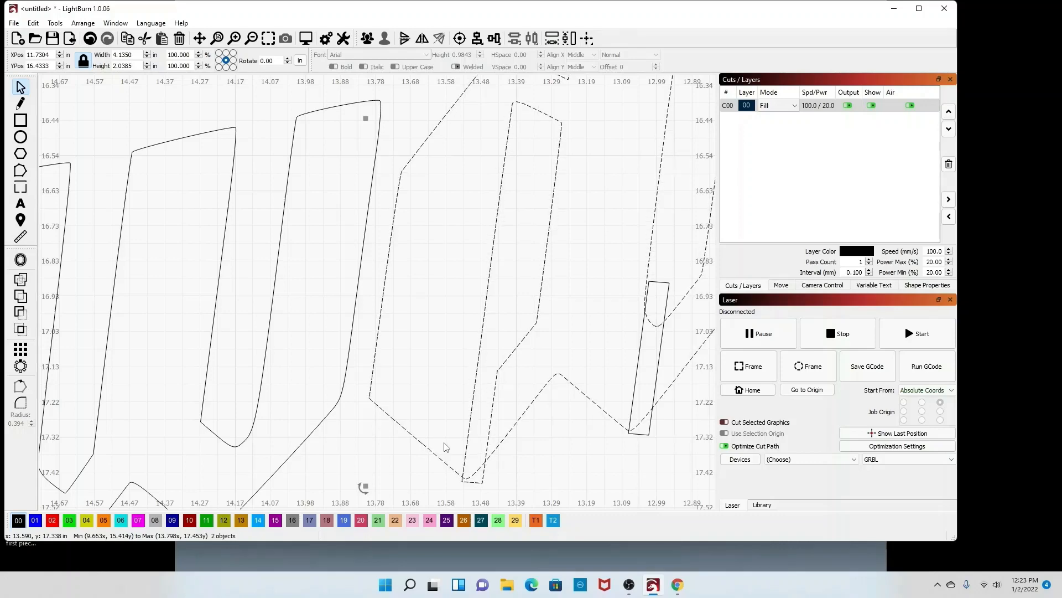
pyautogui.click(53, 21)
pyautogui.click(114, 232)
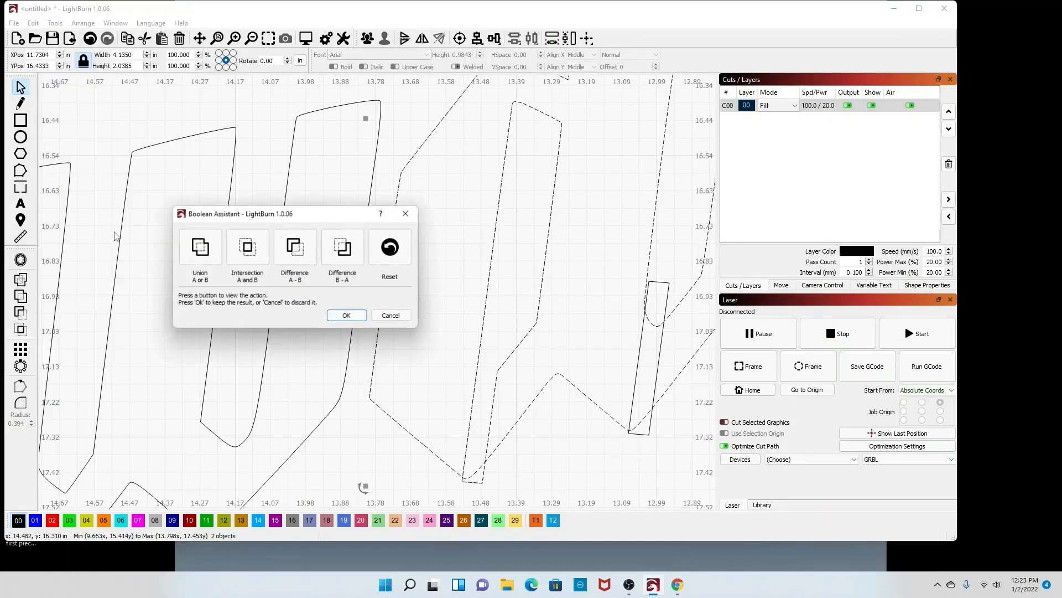
pyautogui.click(202, 250)
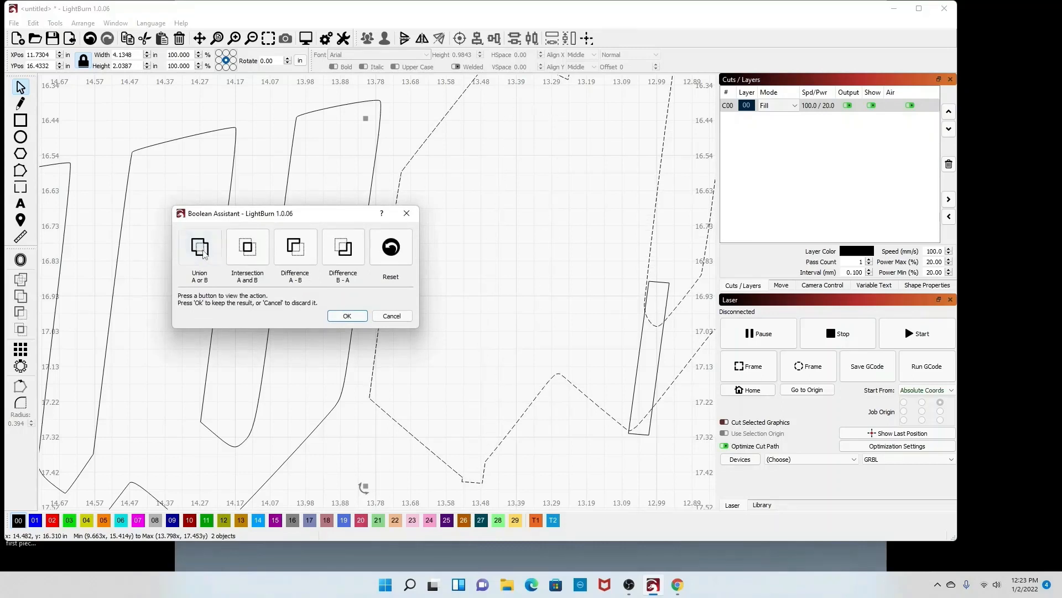
pyautogui.click(247, 252)
pyautogui.click(290, 252)
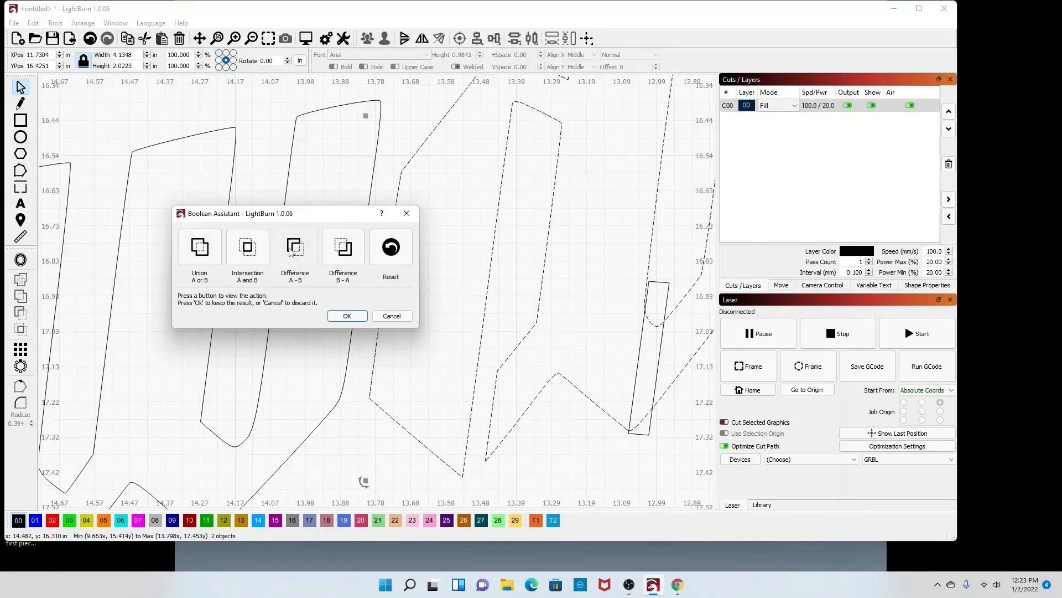
pyautogui.click(347, 315)
pyautogui.scroll(-5, 391, 380)
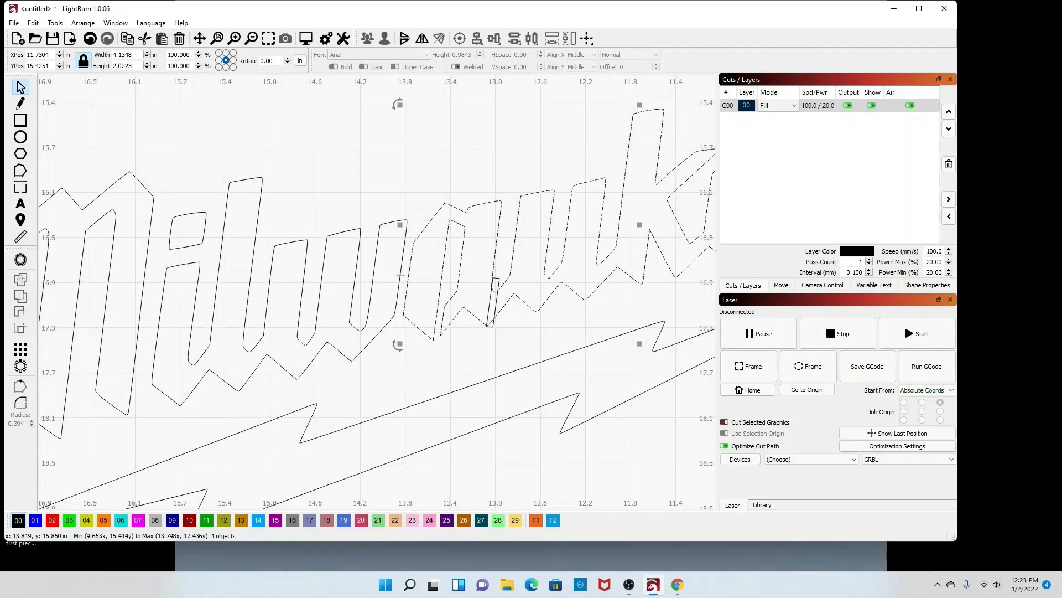
# Step: Move the small bridge rectangle over to the next letter near its triangular counter
pyautogui.scroll(-1, 400, 275)
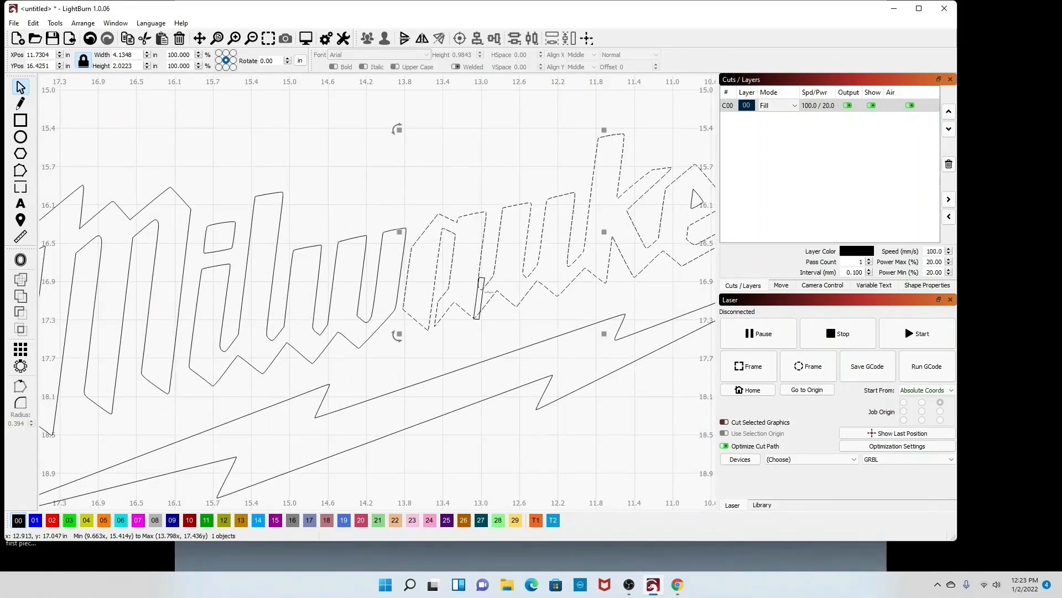
pyautogui.click(483, 297)
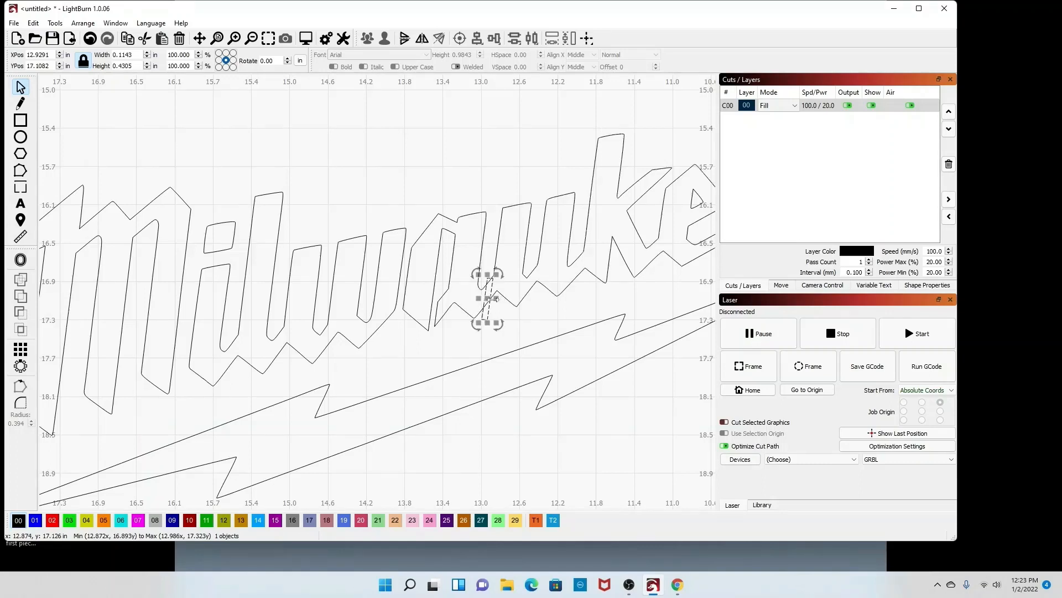
pyautogui.moveTo(489, 299); pyautogui.dragTo(688, 223)
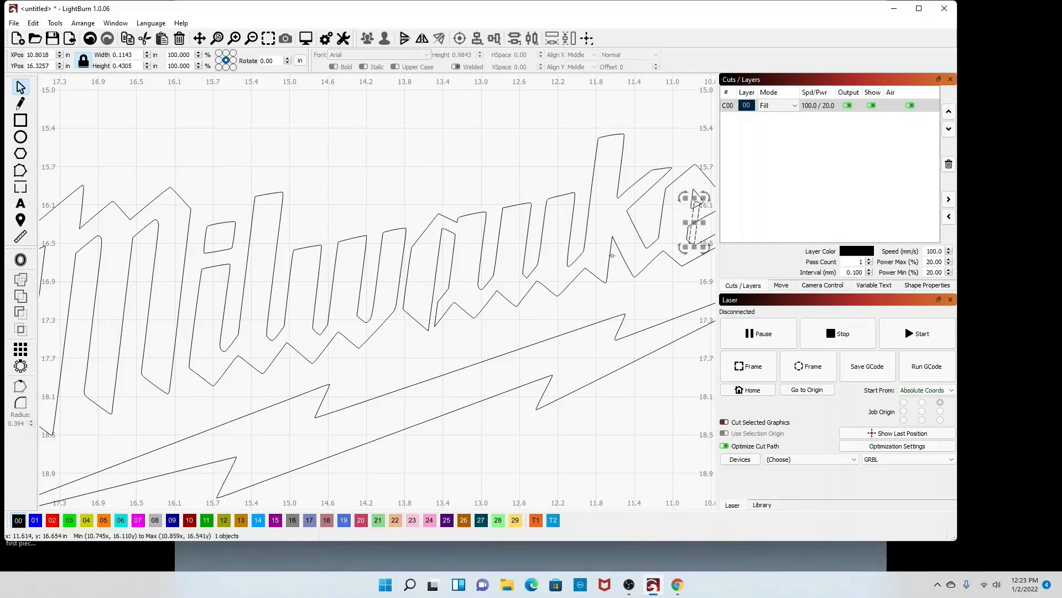
# Step: Reposition and resize the bridge rectangle to about 0.10 × 0.34 in so it spans the triangular counter and the letter's lower outline
pyautogui.scroll(-3, 109, 261)
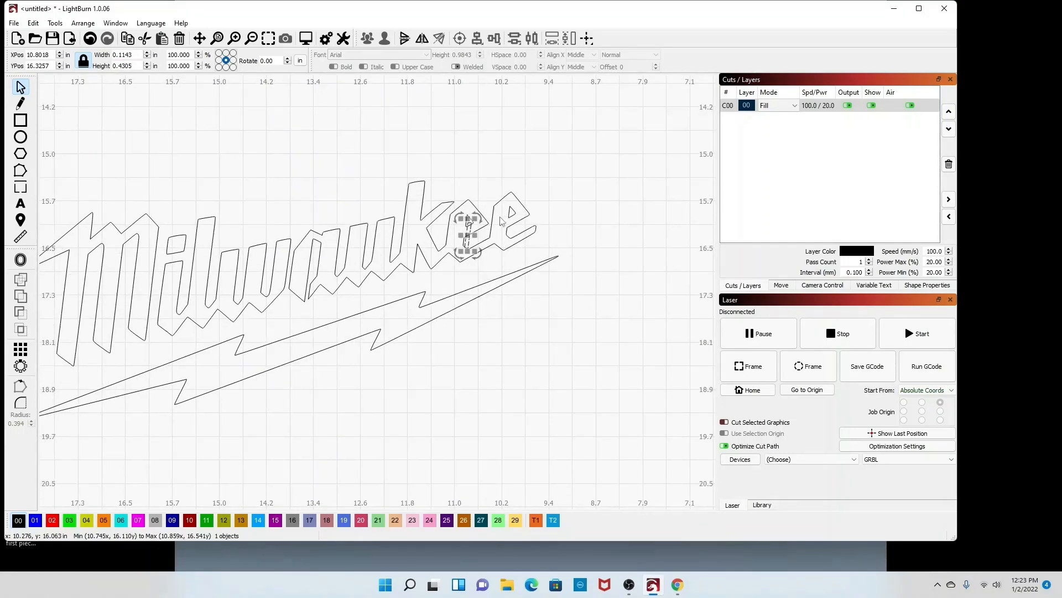
pyautogui.scroll(5, 501, 213)
pyautogui.scroll(2, 498, 215)
pyautogui.scroll(-1, 446, 311)
pyautogui.scroll(3, 408, 340)
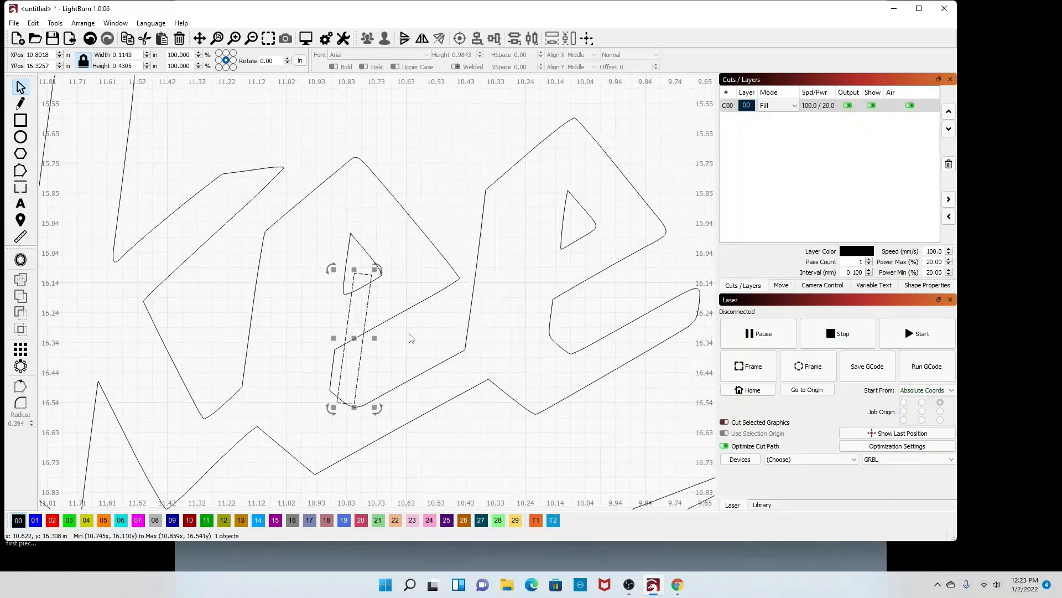
pyautogui.scroll(1, 401, 339)
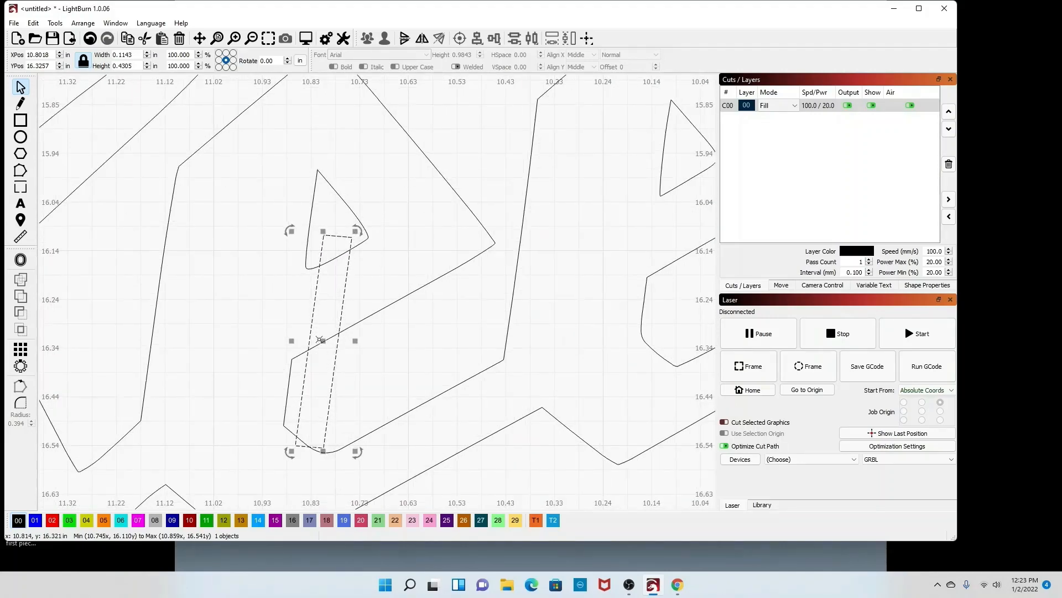
pyautogui.moveTo(319, 339); pyautogui.dragTo(318, 304)
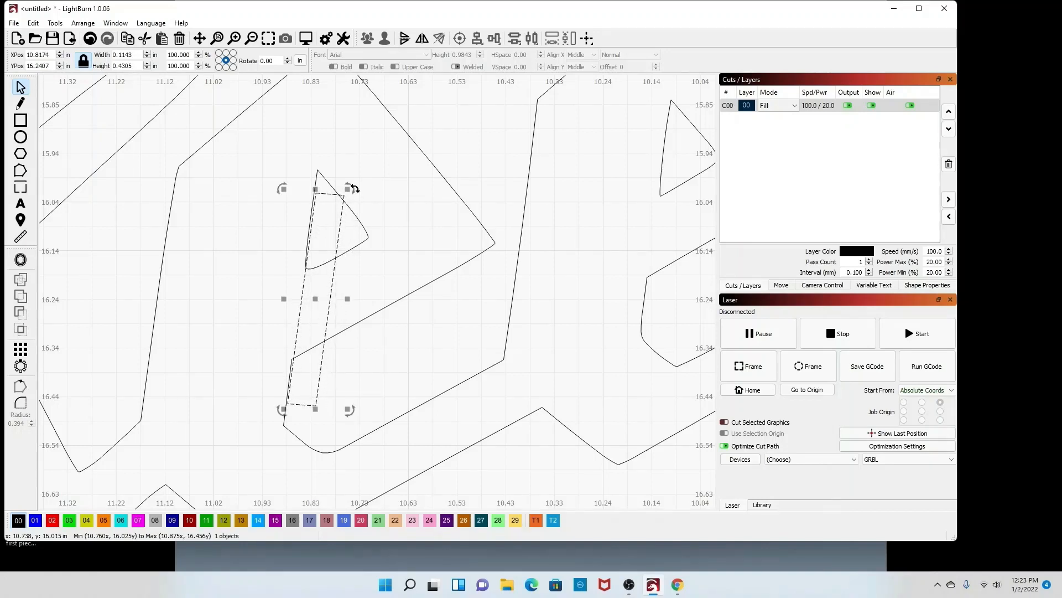
pyautogui.moveTo(354, 193); pyautogui.dragTo(350, 192)
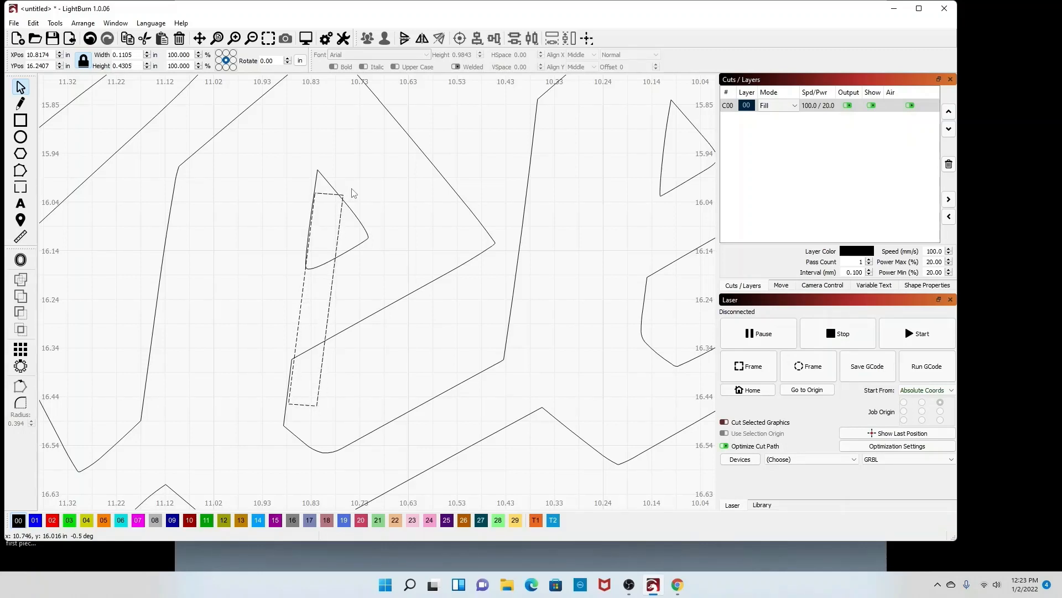
pyautogui.moveTo(354, 192); pyautogui.dragTo(347, 191)
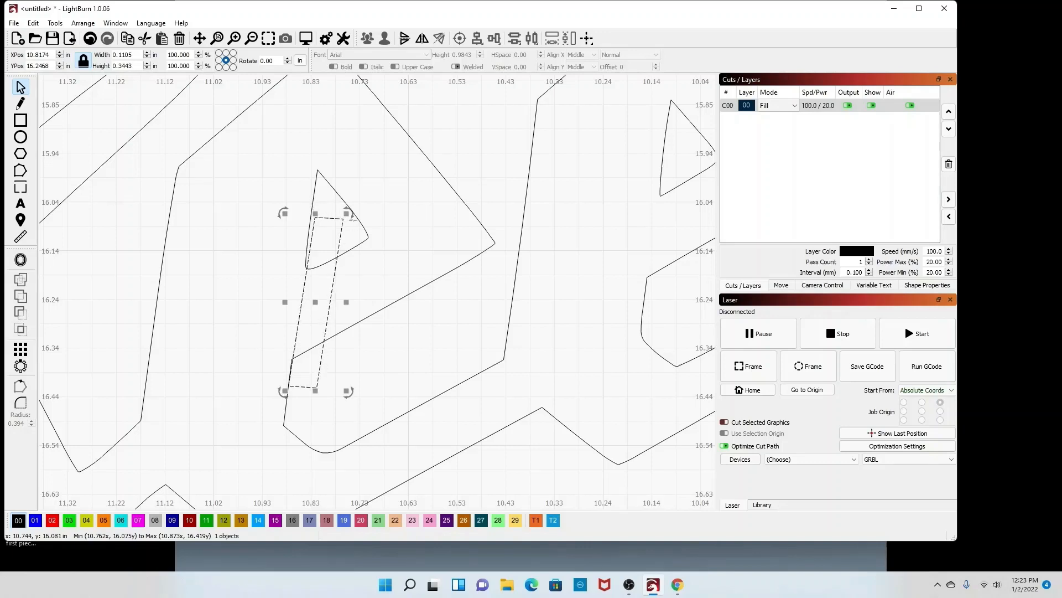
pyautogui.moveTo(353, 214); pyautogui.dragTo(350, 214)
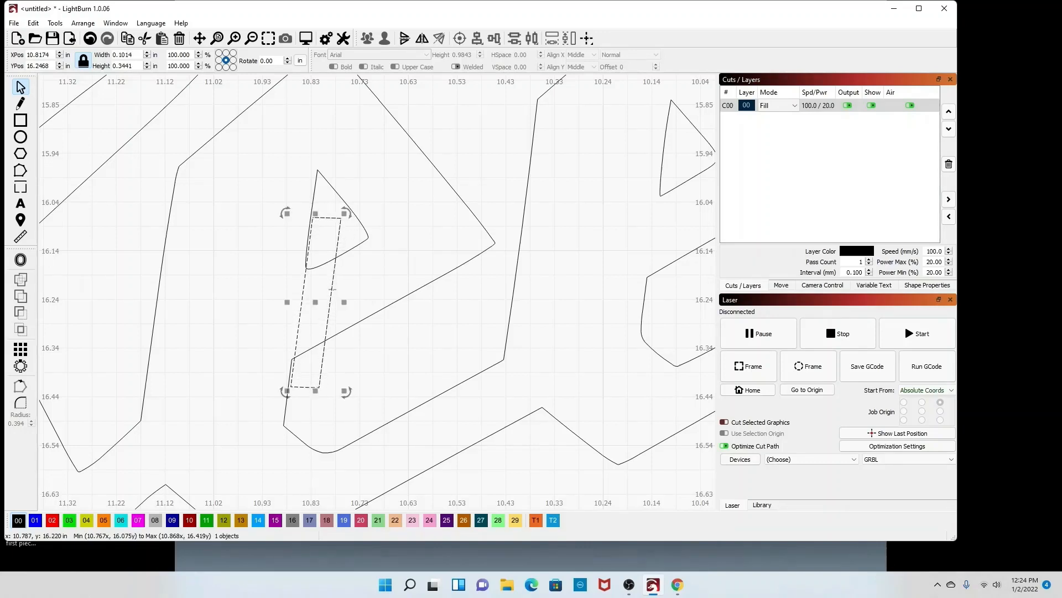
pyautogui.moveTo(316, 302); pyautogui.dragTo(315, 306)
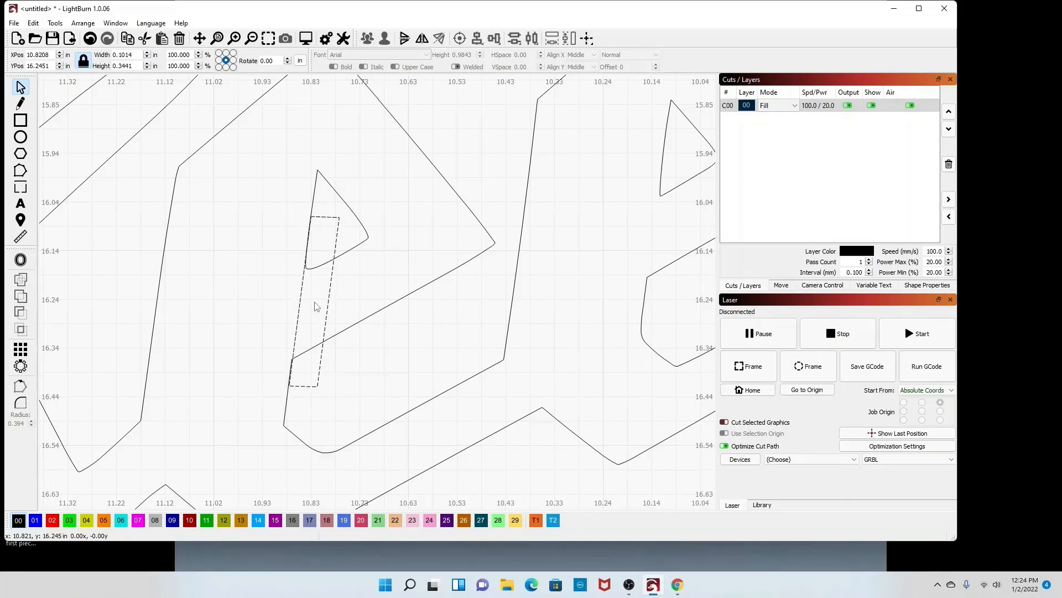
pyautogui.moveTo(316, 306); pyautogui.dragTo(316, 306)
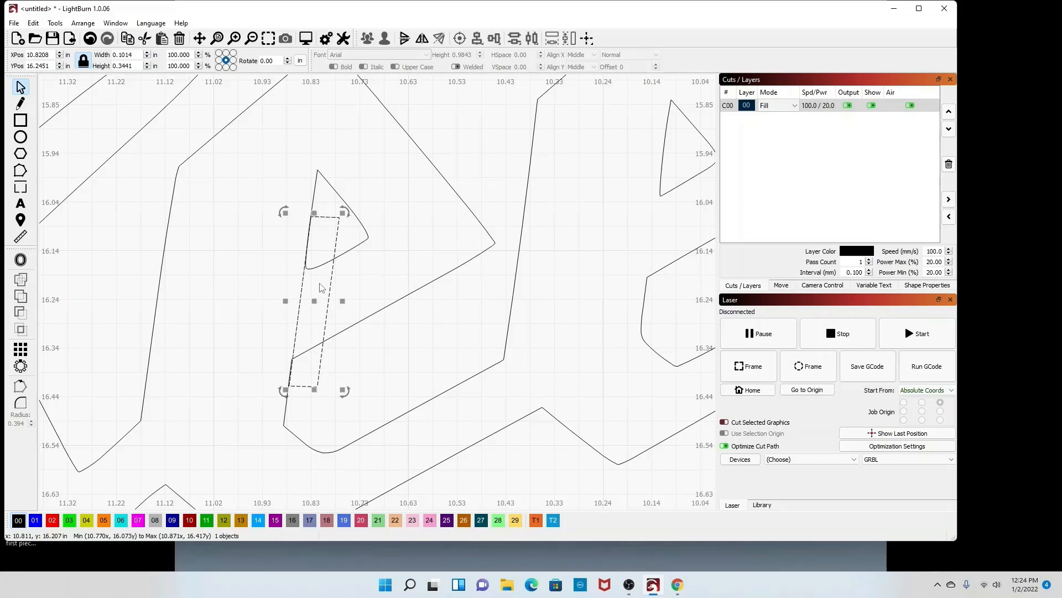
pyautogui.click(360, 263)
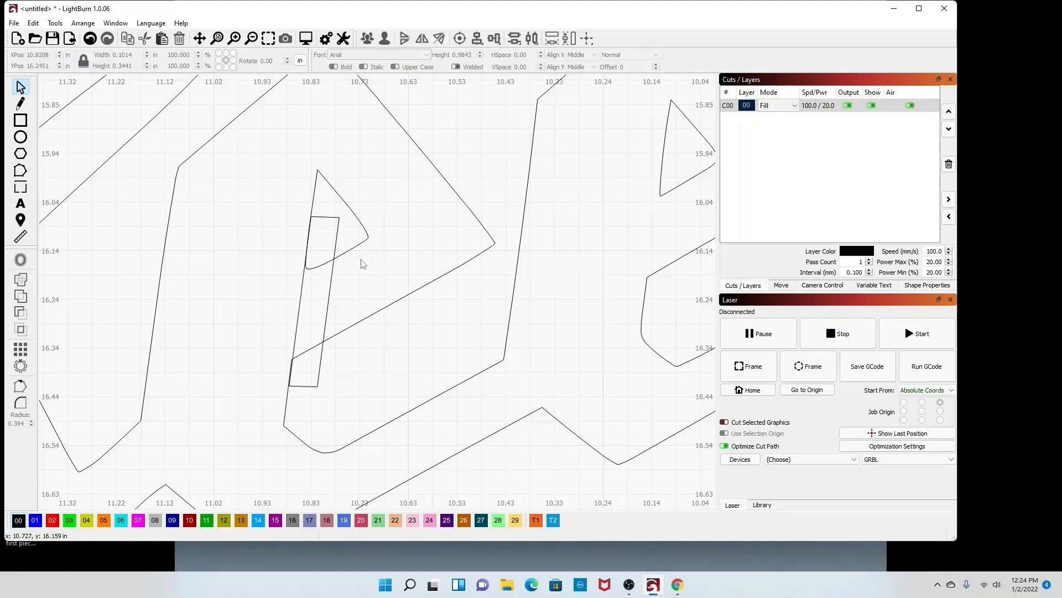
# Step: Merge the triangular counter and the bridge rectangle with a Boolean Union in the Boolean Assistant
pyautogui.moveTo(308, 239); pyautogui.dragTo(290, 220)
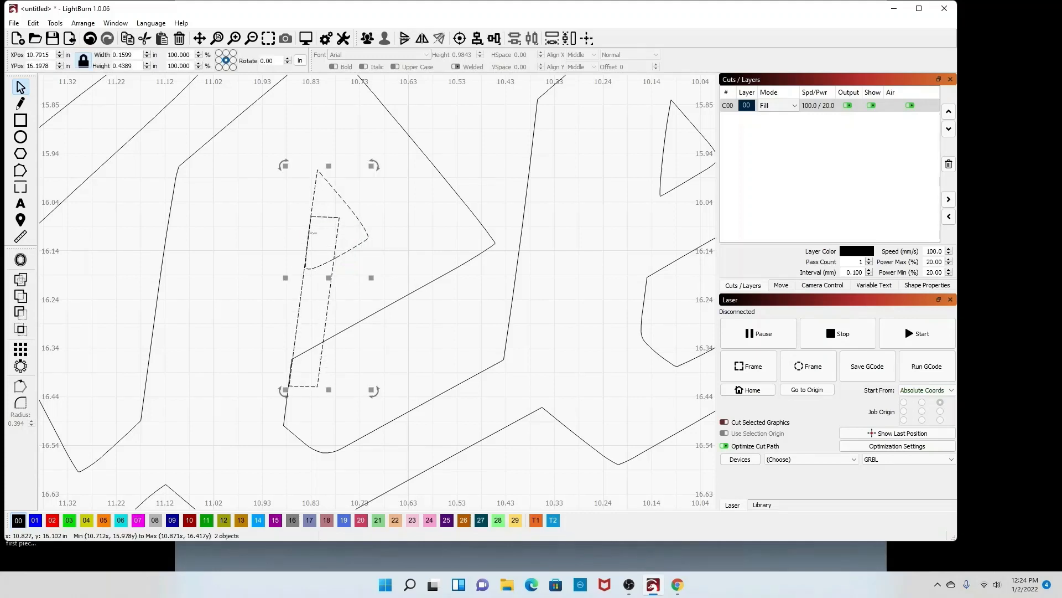
pyautogui.click(64, 23)
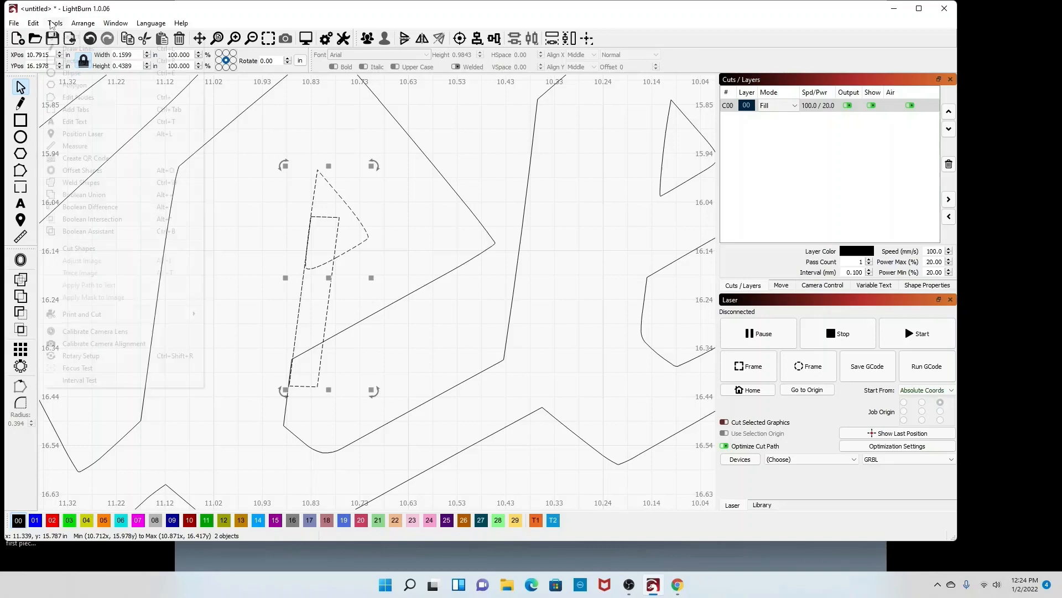
pyautogui.click(84, 231)
pyautogui.moveTo(260, 212); pyautogui.dragTo(133, 121)
pyautogui.click(69, 151)
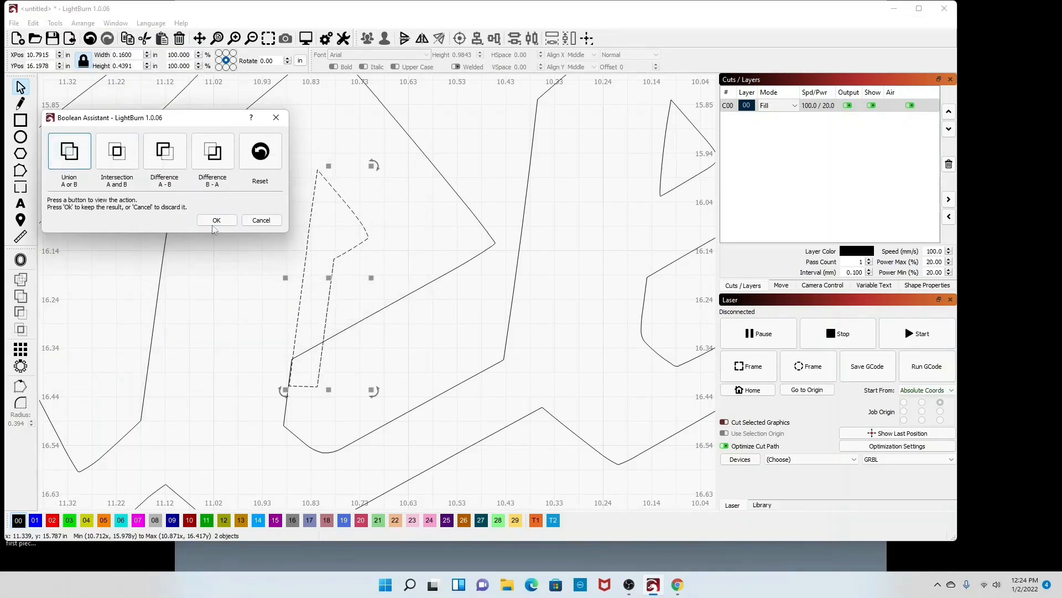
pyautogui.click(215, 221)
pyautogui.click(347, 388)
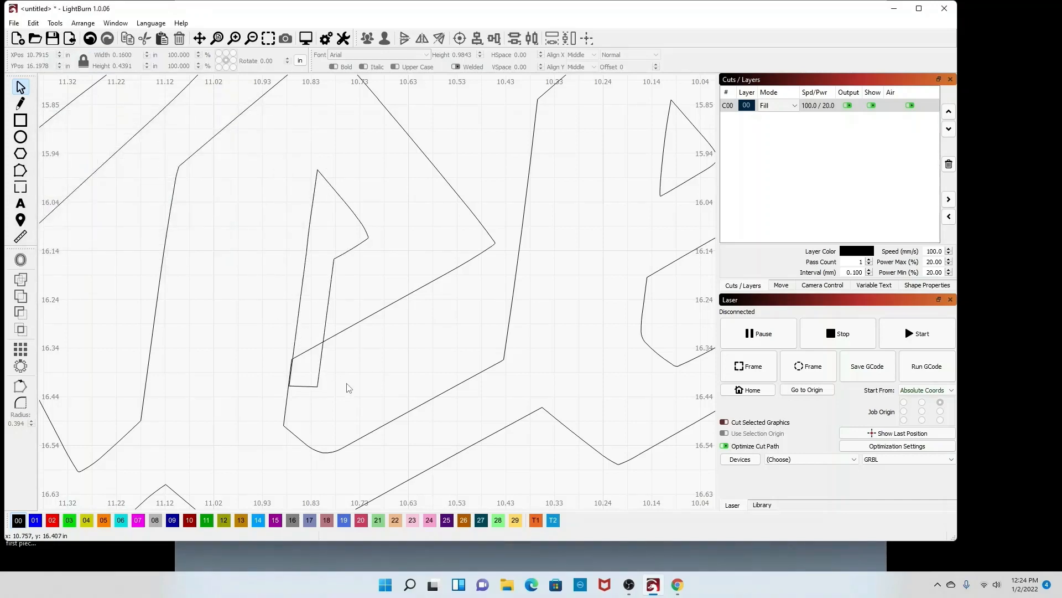
# Step: Try a Boolean Union of the letter outline with the merged counter shape, then undo it
pyautogui.moveTo(266, 341); pyautogui.dragTo(263, 335)
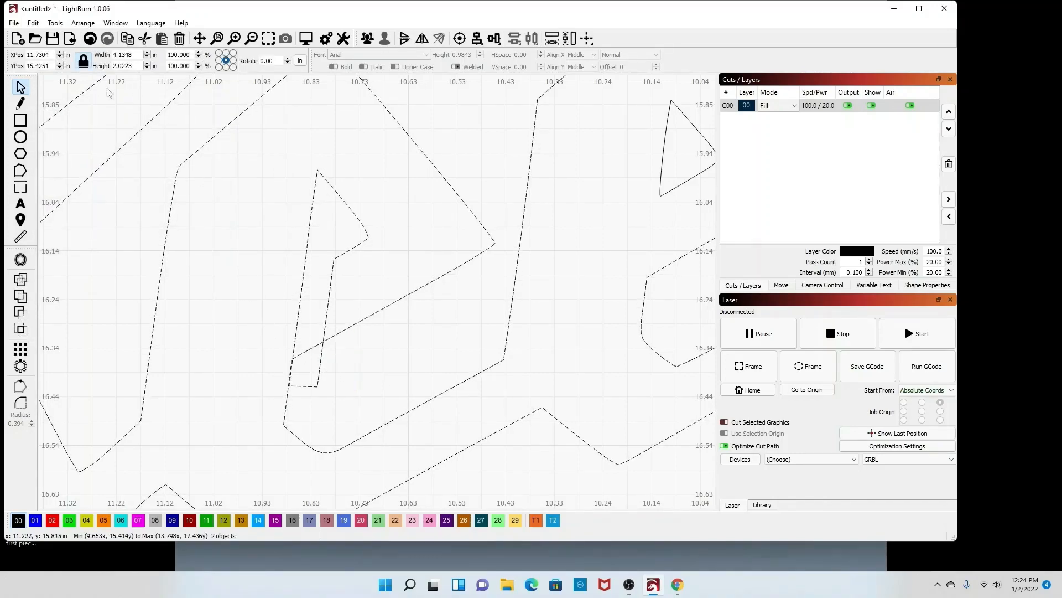
pyautogui.click(55, 23)
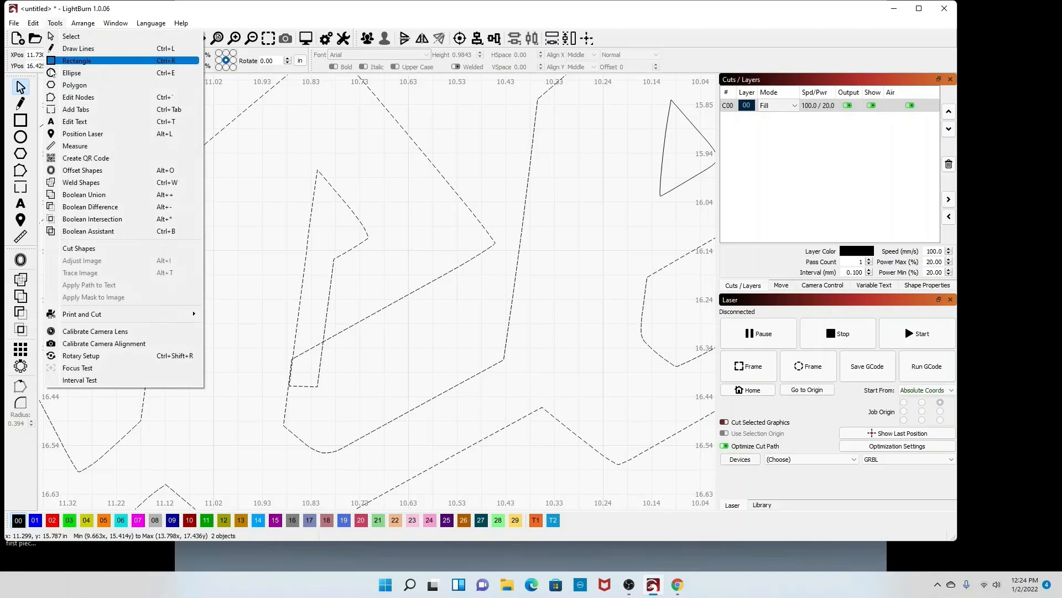
pyautogui.click(94, 195)
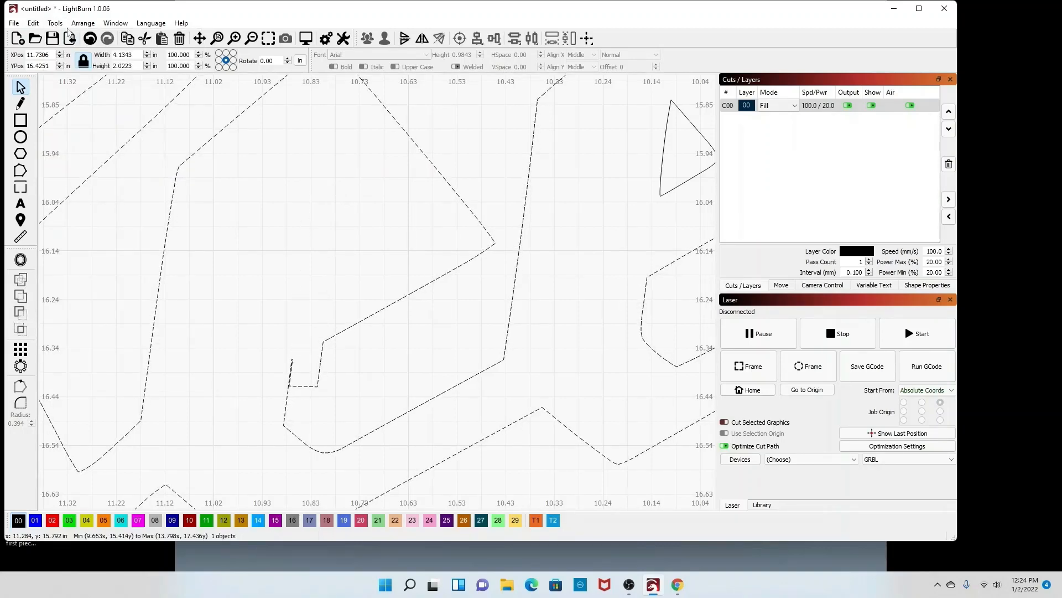
pyautogui.click(32, 23)
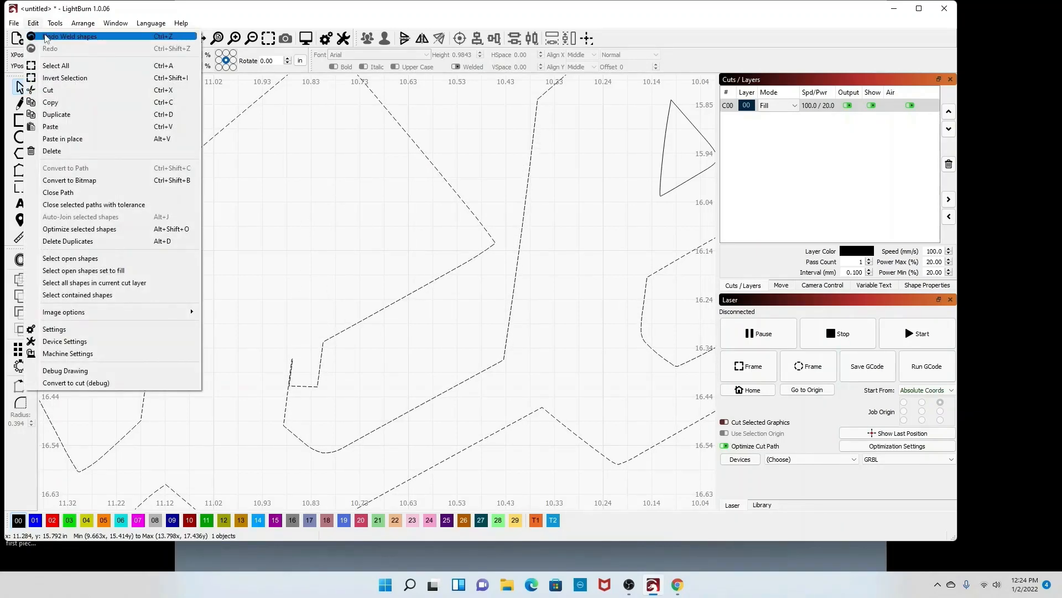
pyautogui.click(46, 37)
# Step: Preview Intersection and both Differences in the Boolean Assistant and apply Difference B - A
pyautogui.click(55, 23)
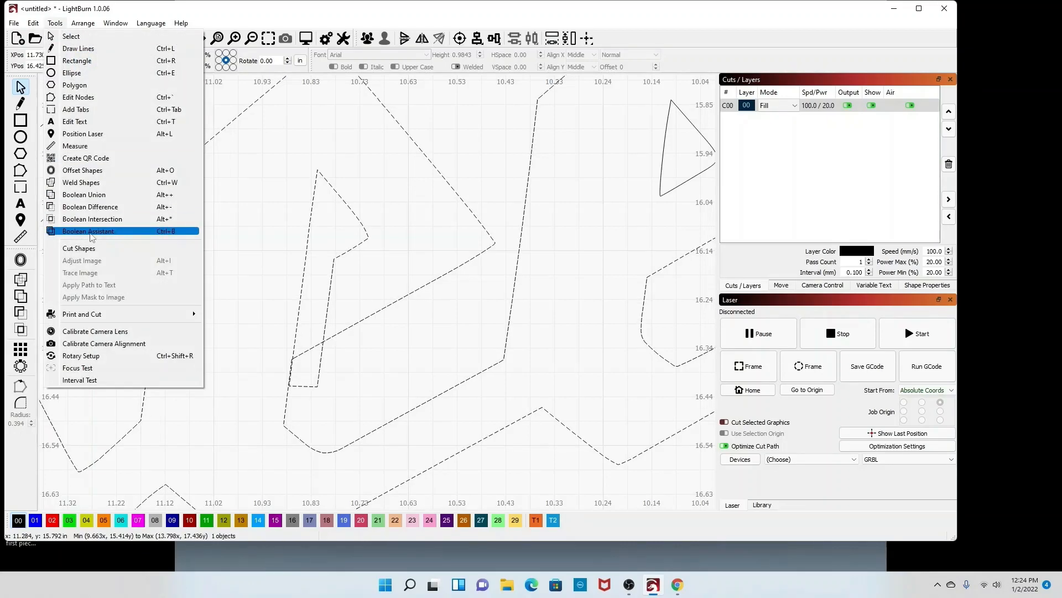
pyautogui.click(91, 231)
pyautogui.click(117, 158)
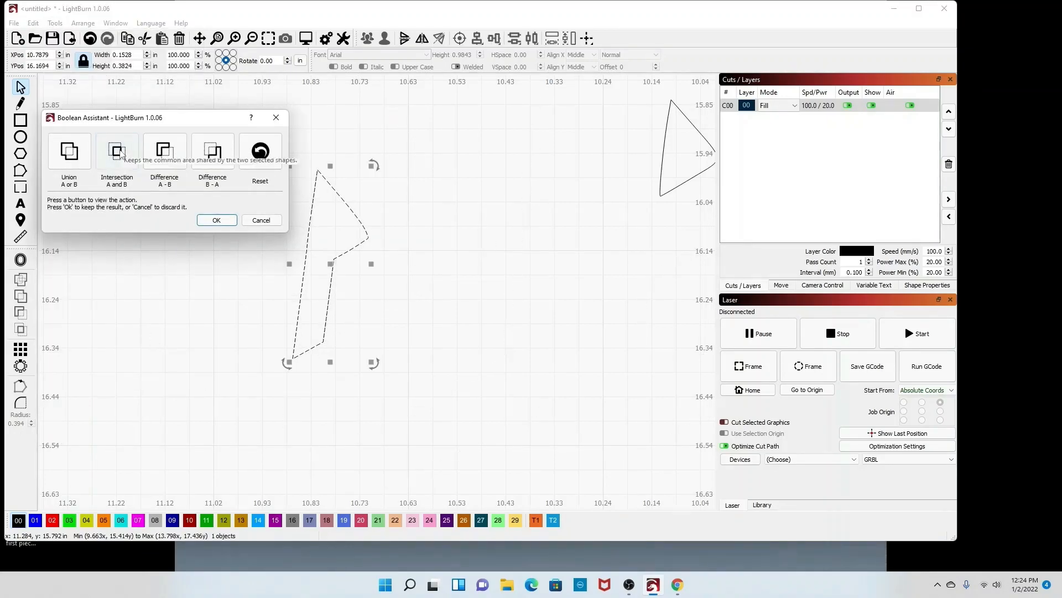
pyautogui.click(164, 156)
pyautogui.click(213, 160)
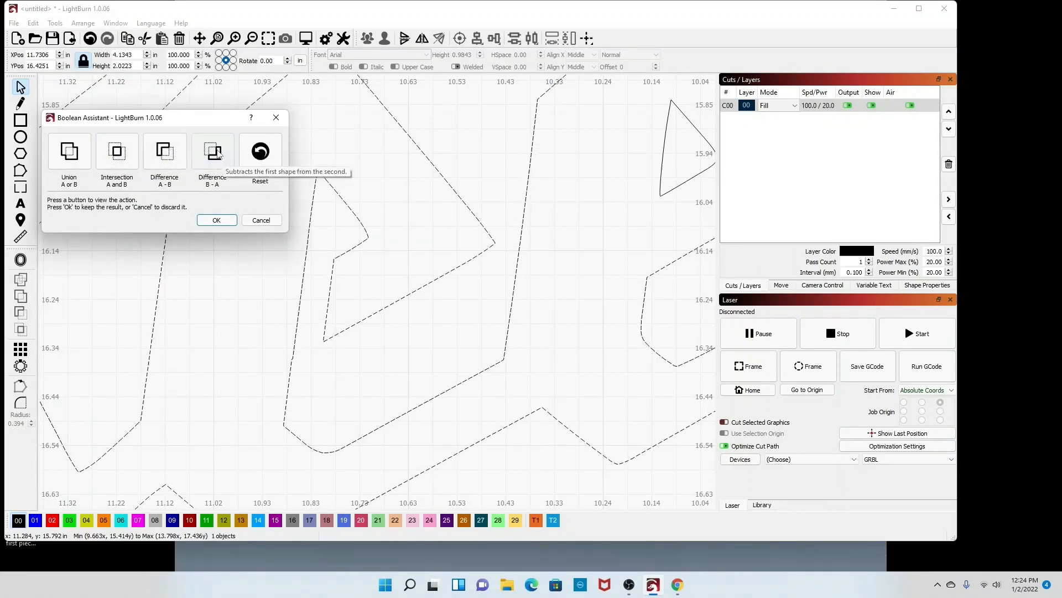
pyautogui.click(217, 220)
pyautogui.scroll(-3, 233, 250)
pyautogui.click(310, 291)
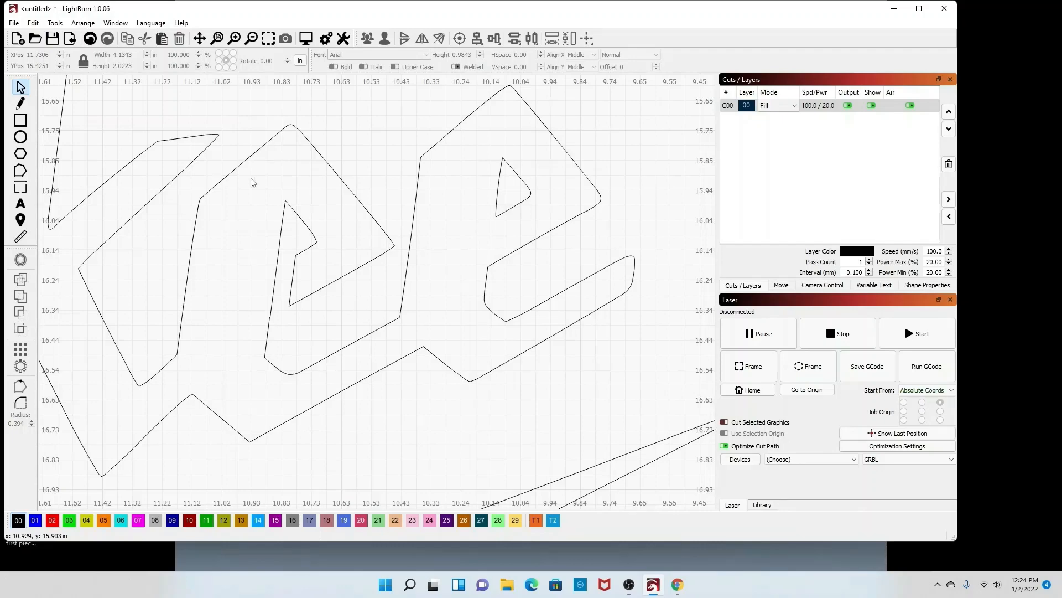
# Step: Undo the recent Boolean operations until the counter and bridge rectangle are separate shapes again
pyautogui.click(34, 23)
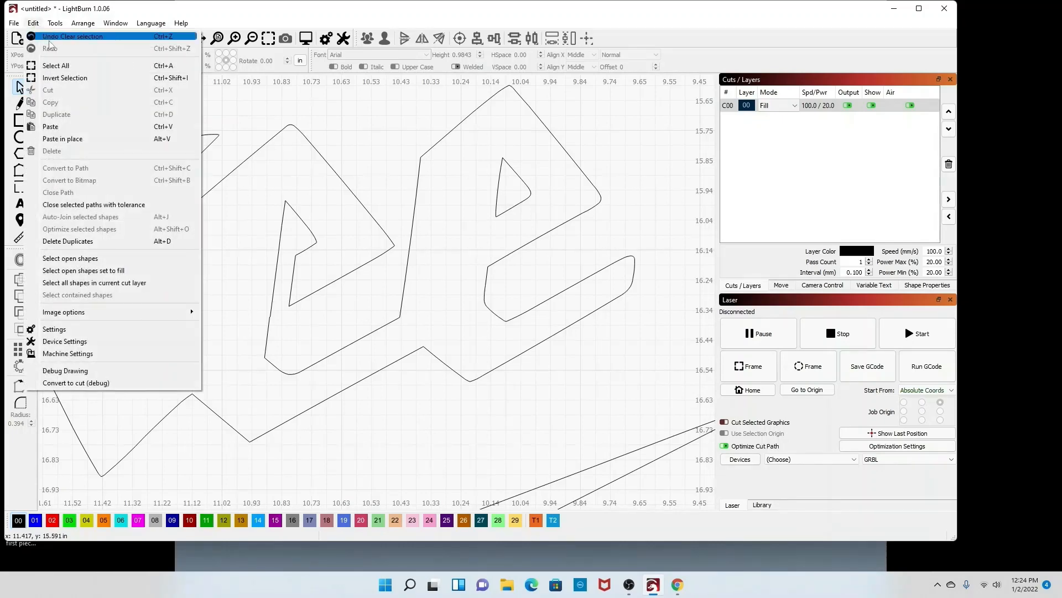
pyautogui.click(46, 37)
pyautogui.click(35, 24)
pyautogui.click(40, 37)
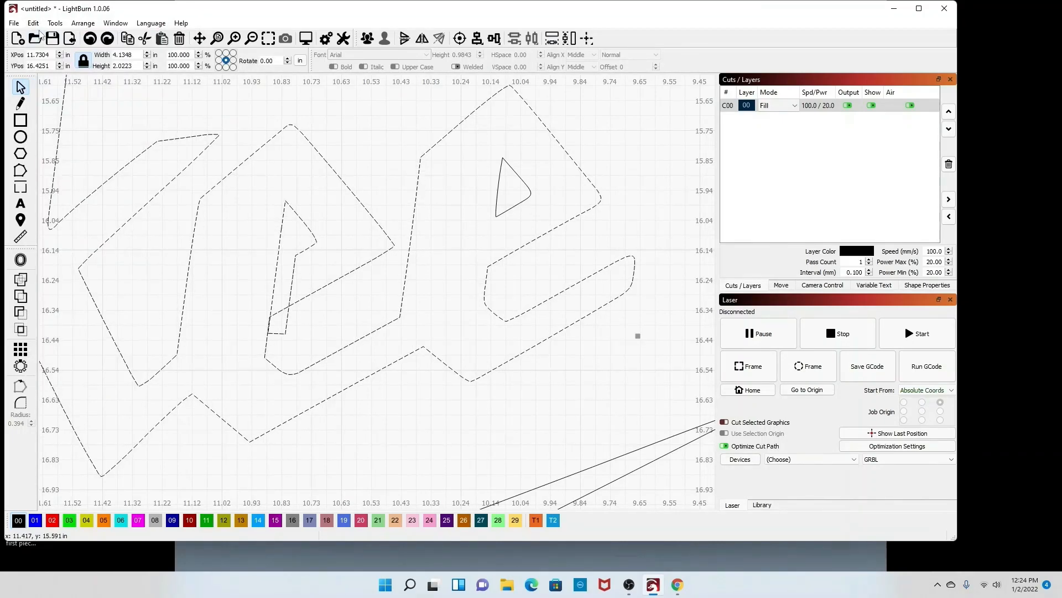
pyautogui.click(34, 24)
pyautogui.click(41, 37)
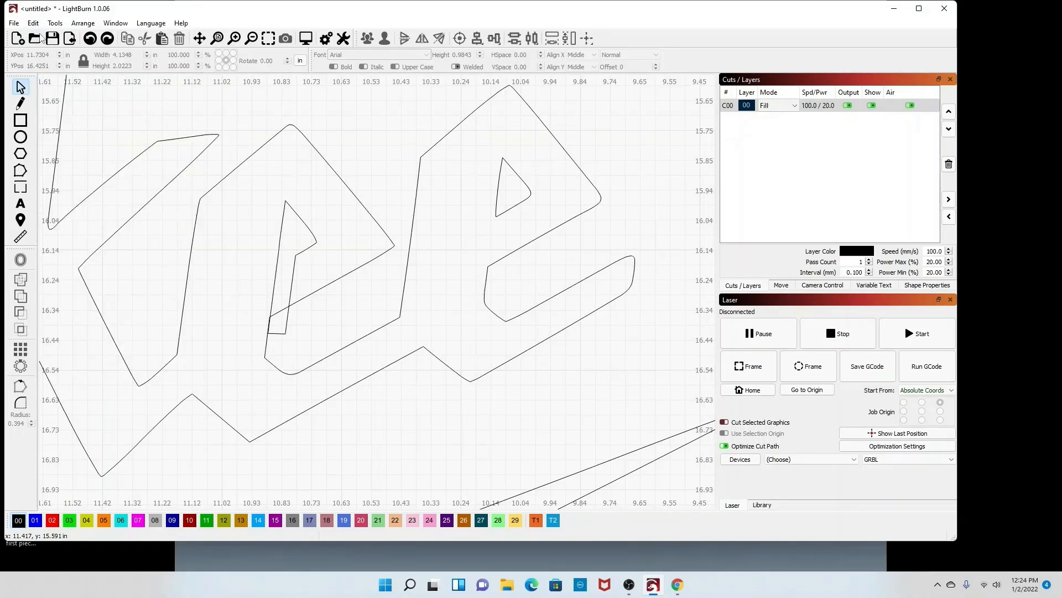
pyautogui.click(36, 23)
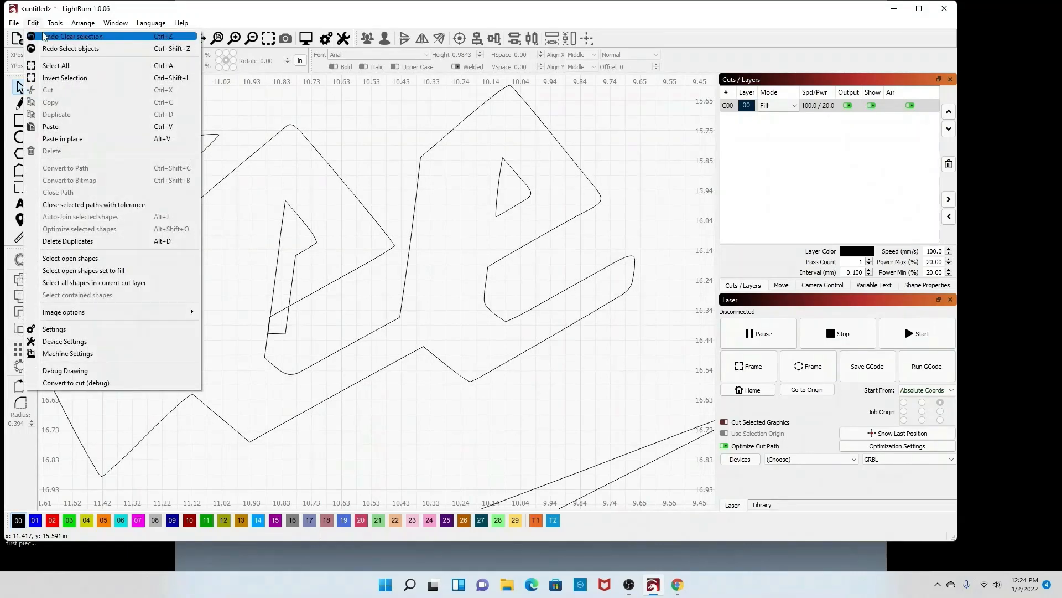
pyautogui.click(43, 38)
pyautogui.click(34, 23)
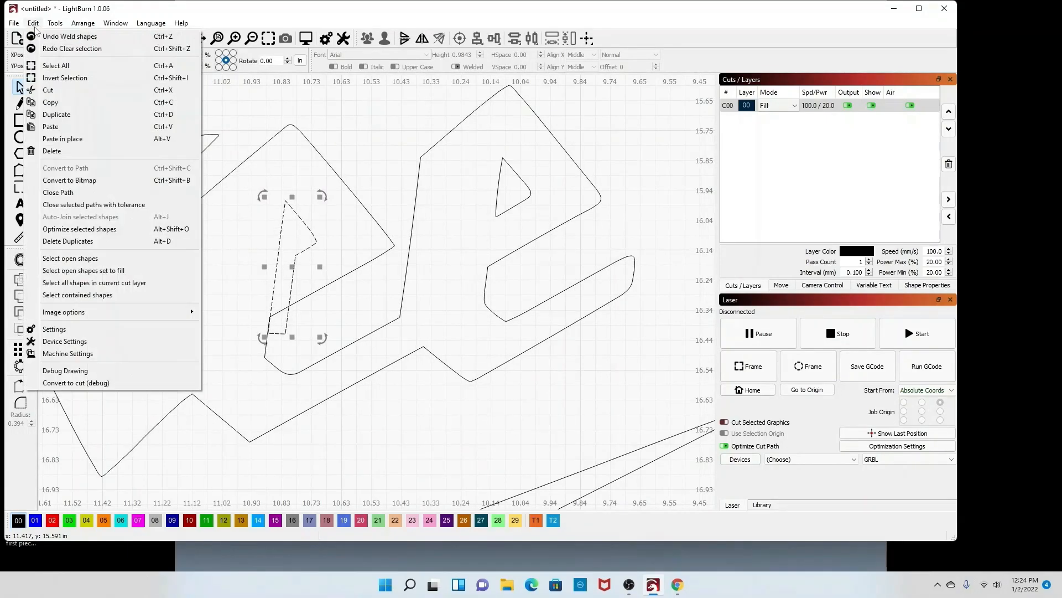
pyautogui.click(42, 37)
# Step: Duplicate the bridge rectangle onto the next letter's triangular counter
pyautogui.click(355, 305)
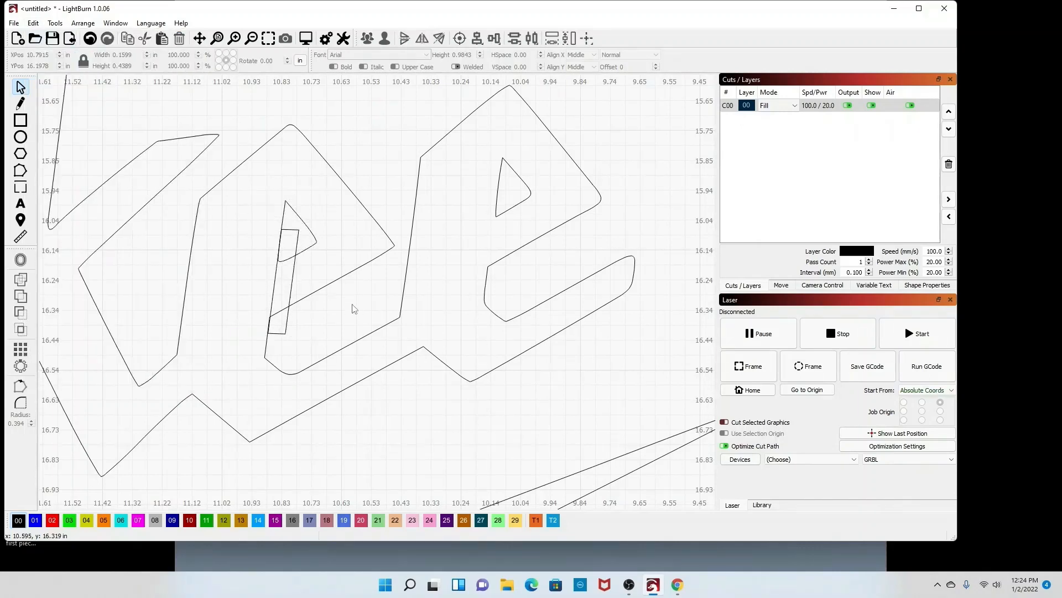
pyautogui.click(288, 321)
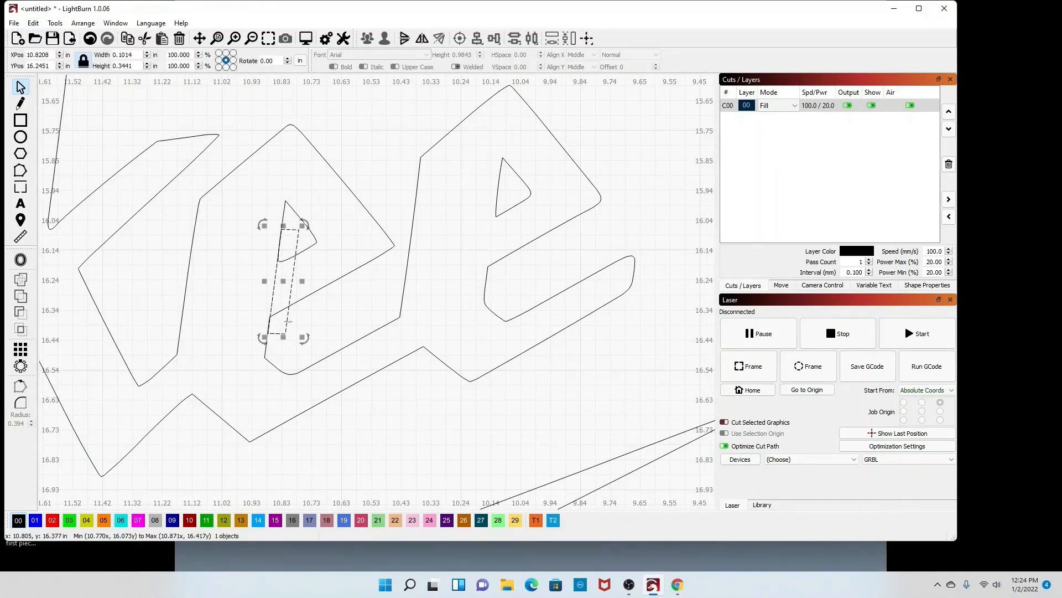
pyautogui.moveTo(287, 322); pyautogui.dragTo(510, 226)
pyautogui.scroll(4, 501, 244)
pyautogui.scroll(-3, 508, 224)
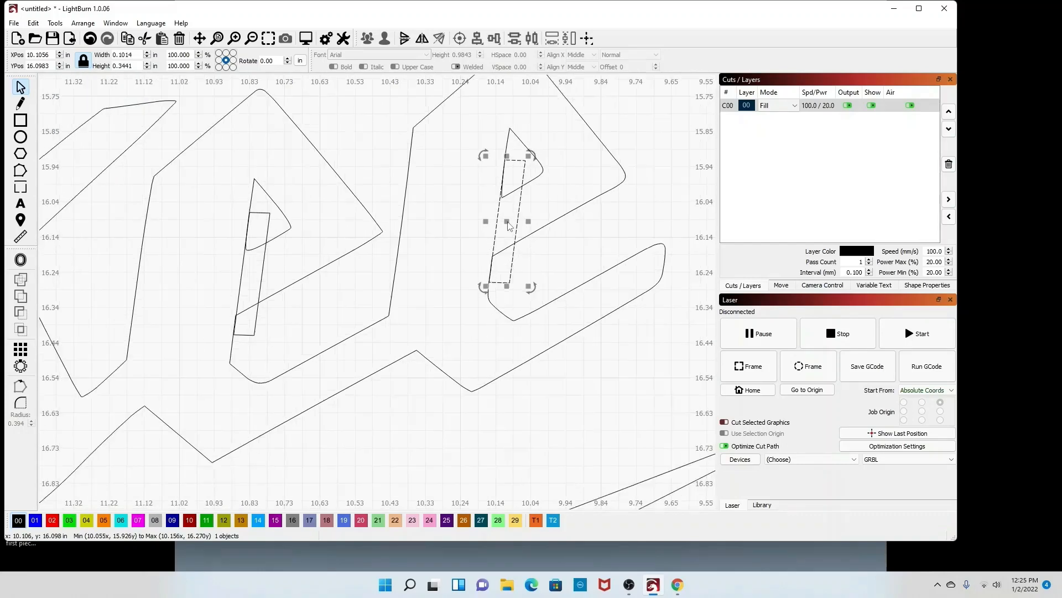
pyautogui.click(311, 320)
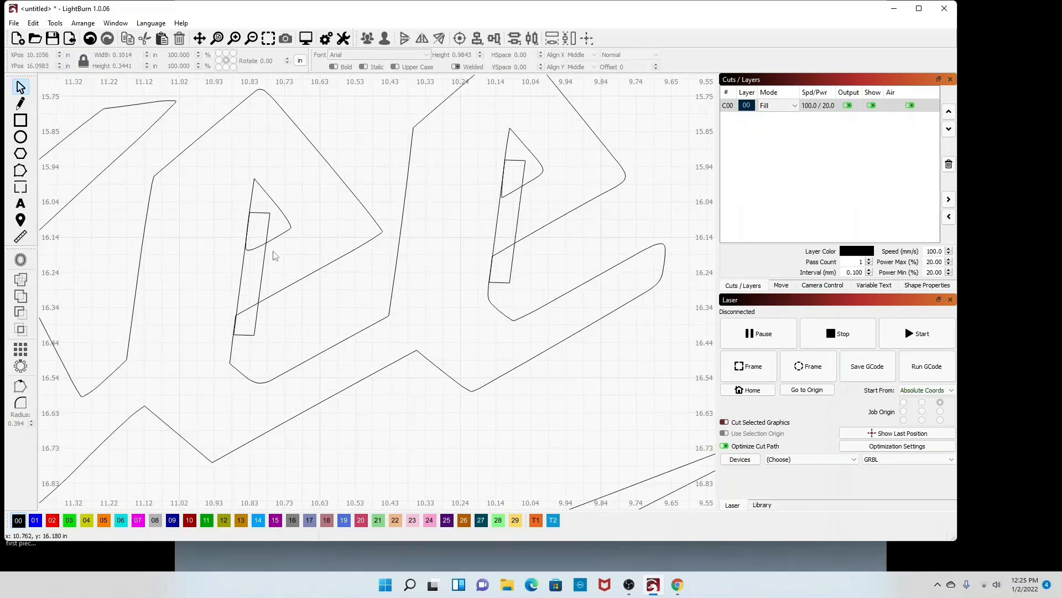
# Step: Union the bridge rectangle with the first letter's triangular counter using the Boolean Assistant
pyautogui.moveTo(244, 231); pyautogui.dragTo(243, 230)
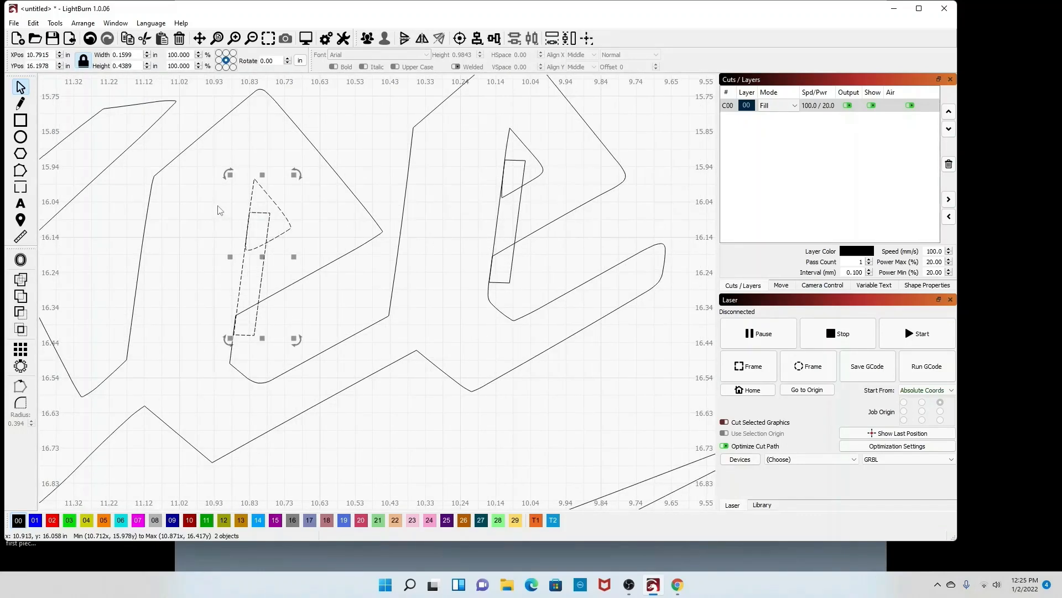
pyautogui.click(54, 24)
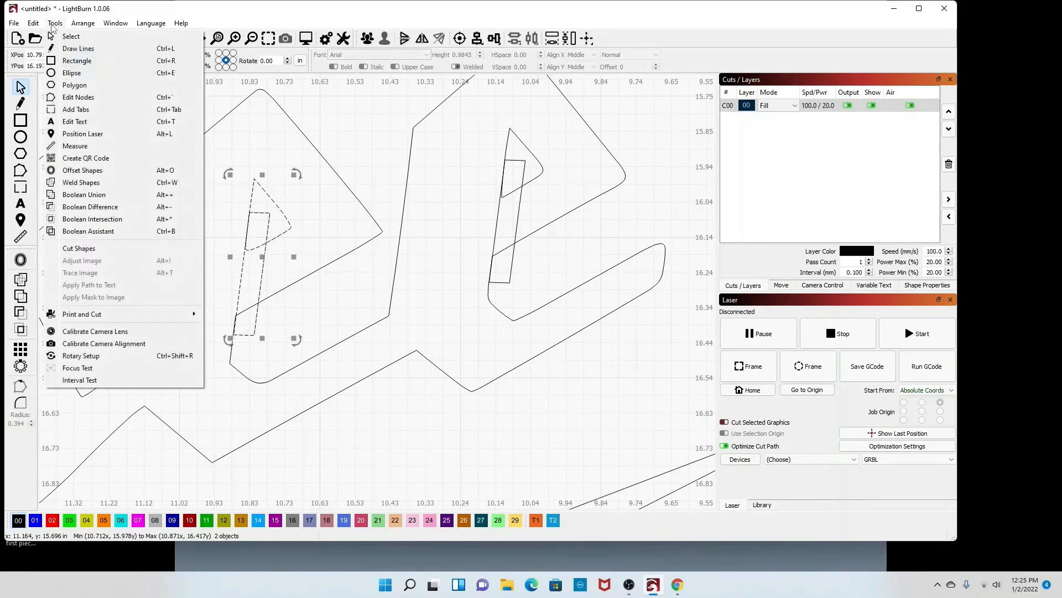
pyautogui.click(92, 233)
pyautogui.moveTo(185, 117); pyautogui.dragTo(510, 336)
pyautogui.click(392, 365)
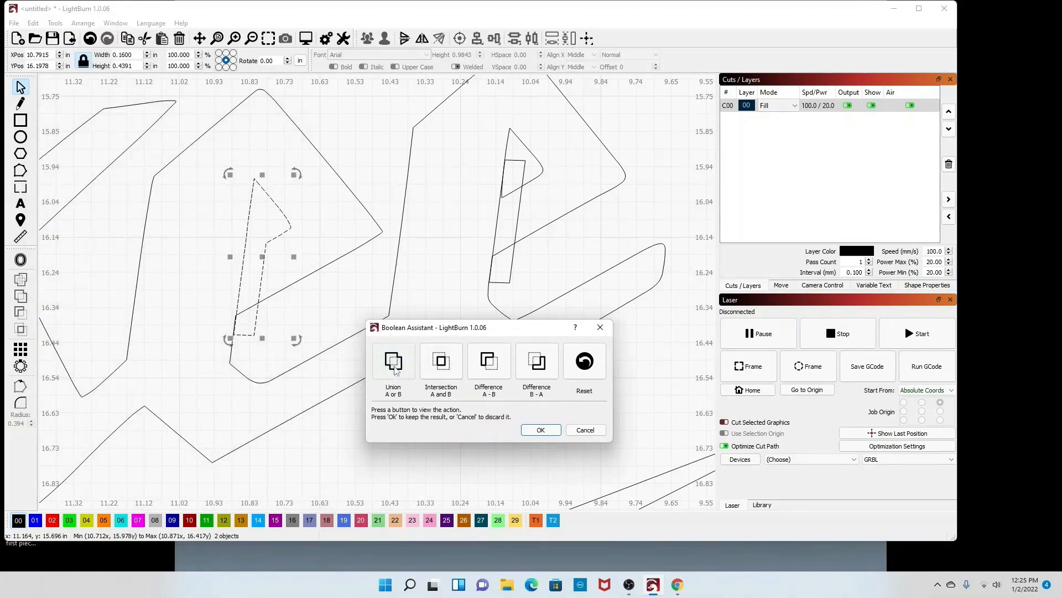
pyautogui.click(541, 430)
# Step: Subtract the merged counter shape from the surrounding letter outline with Difference A - B
pyautogui.moveTo(284, 323); pyautogui.dragTo(218, 283)
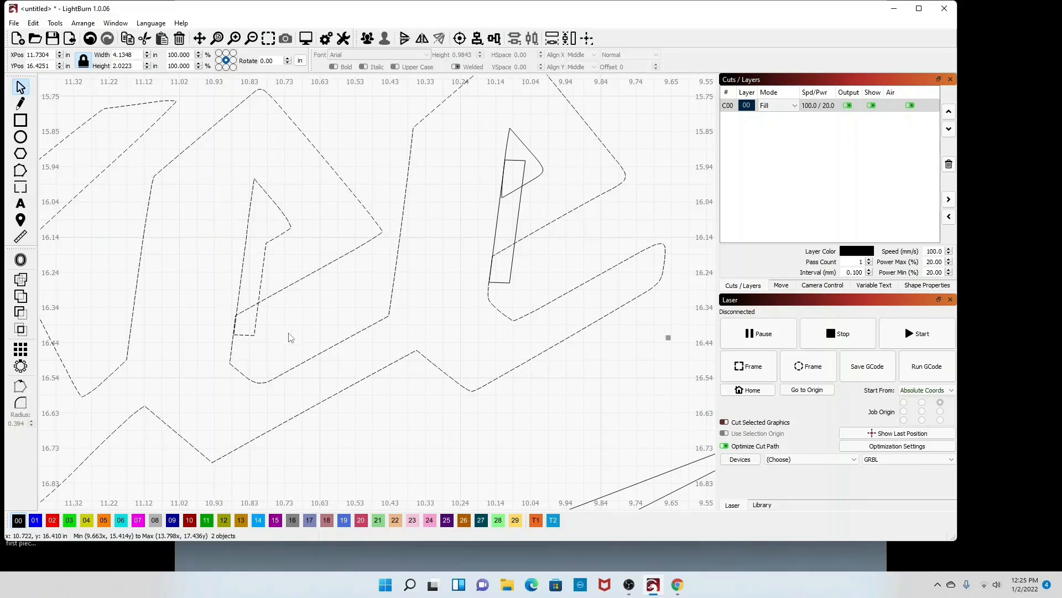
pyautogui.click(55, 23)
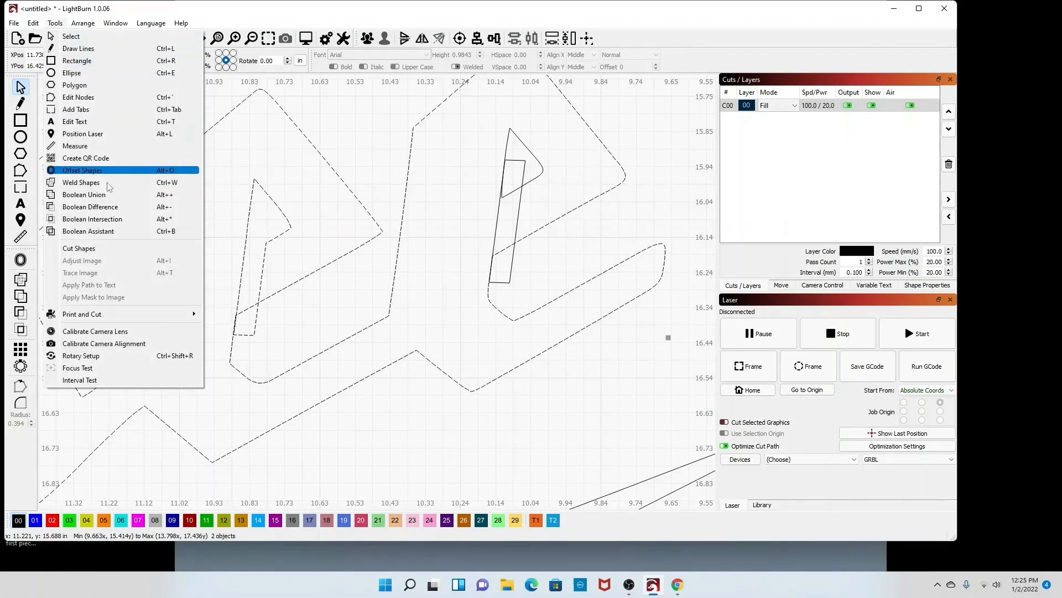
pyautogui.click(112, 230)
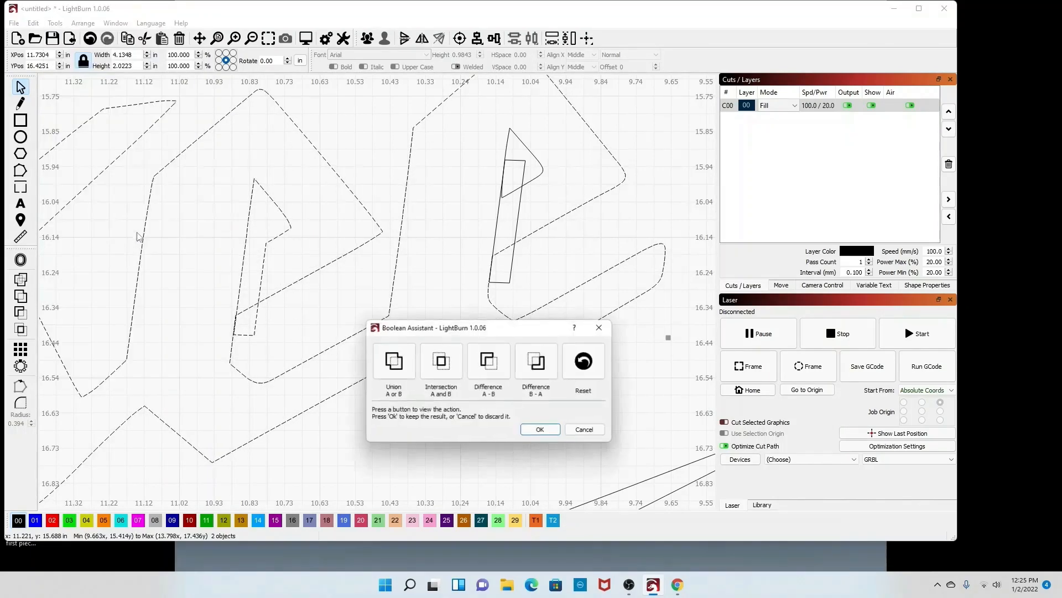
pyautogui.click(508, 368)
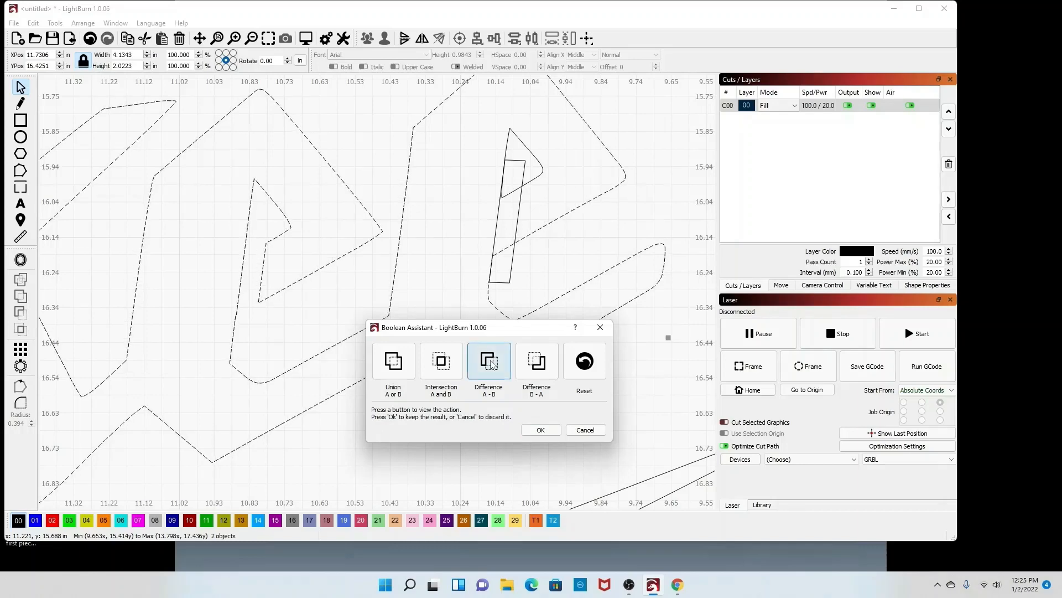
pyautogui.click(541, 429)
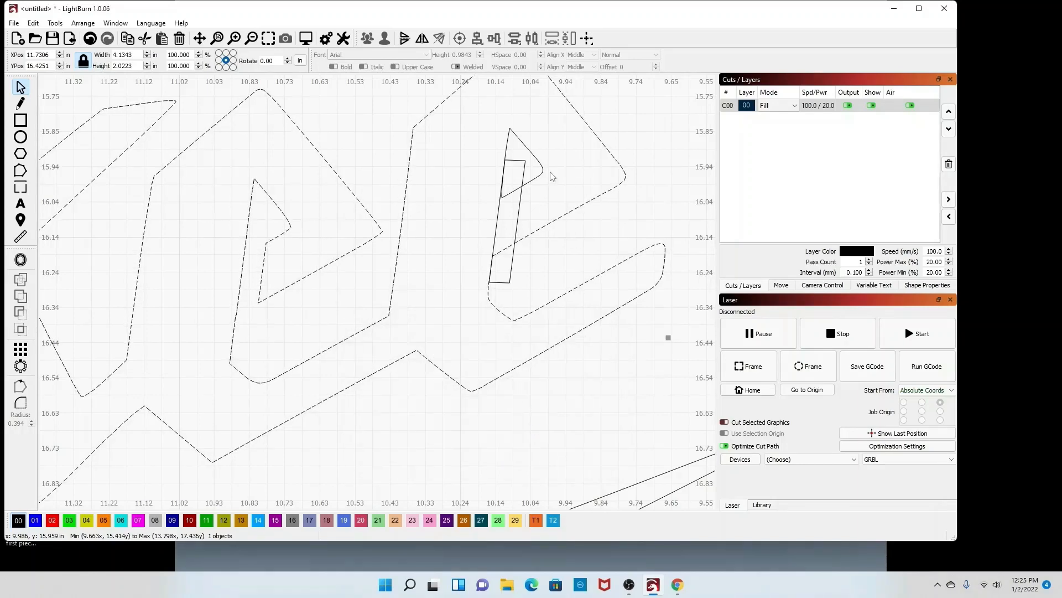
# Step: Union the duplicated bridge rectangle with the next letter's triangular counter using the Boolean Assistant
pyautogui.moveTo(523, 186); pyautogui.dragTo(494, 165)
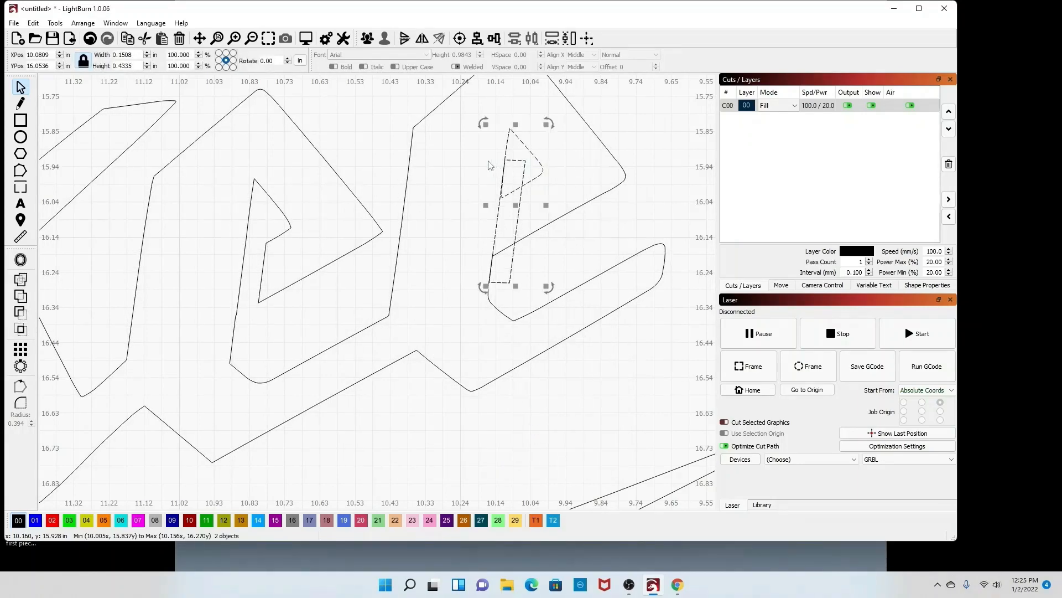
pyautogui.click(58, 23)
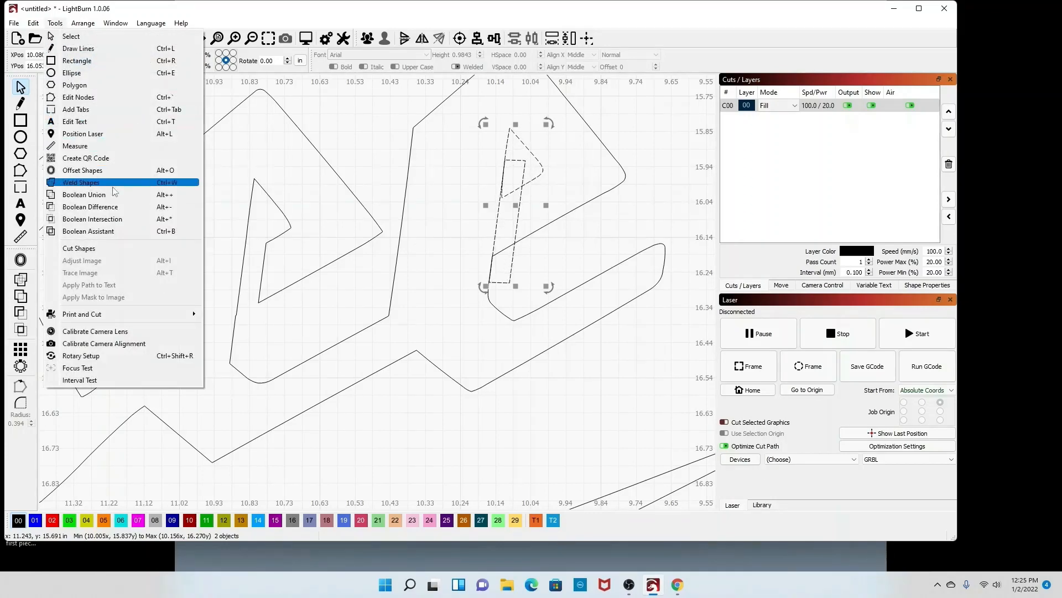
pyautogui.click(110, 231)
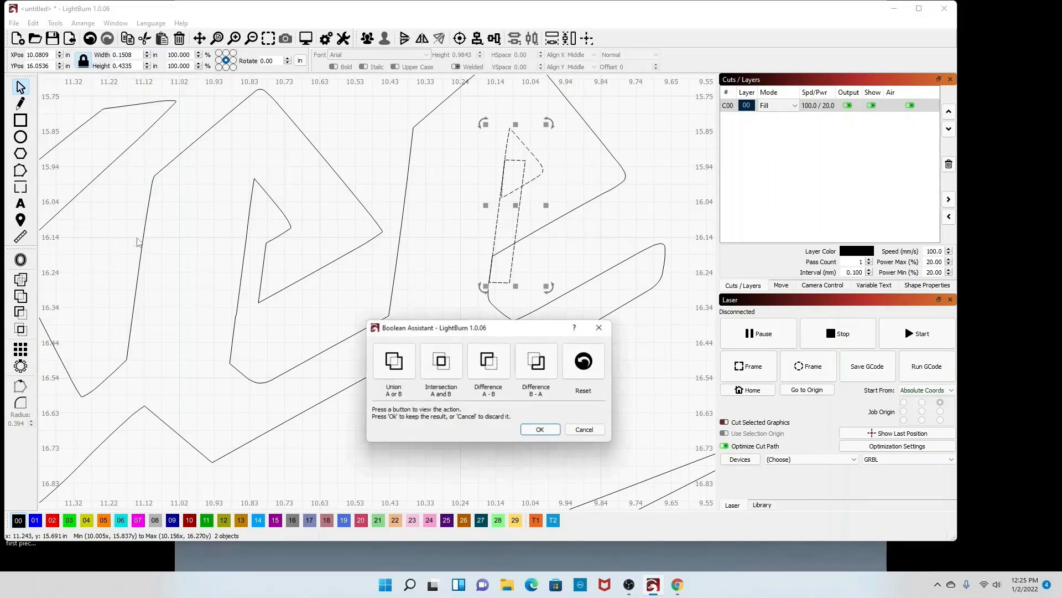
pyautogui.click(392, 365)
pyautogui.click(542, 430)
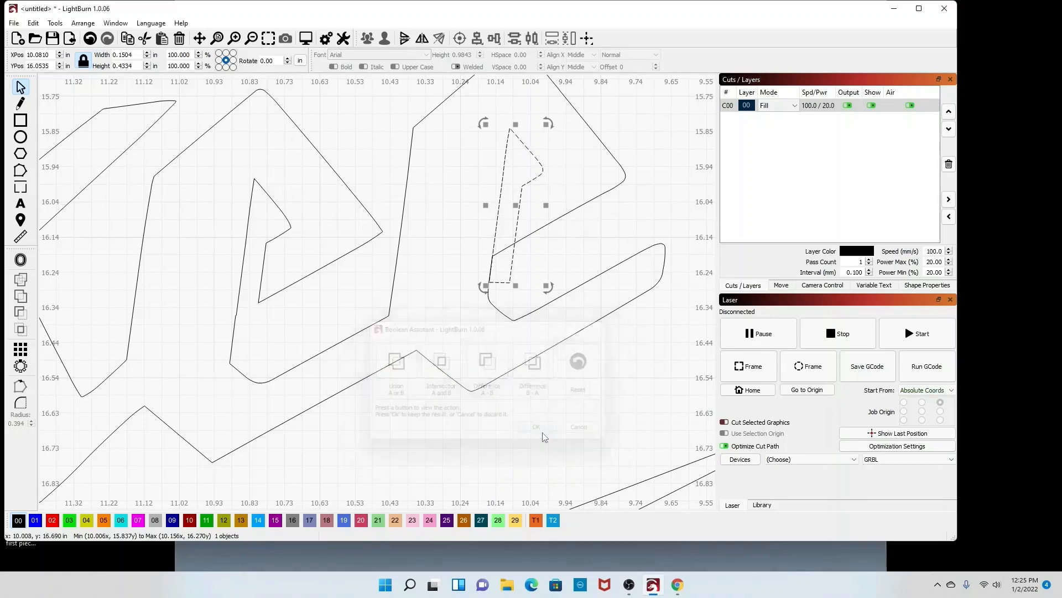
# Step: Select the next letter outline with its merged counter and apply Boolean Difference
pyautogui.click(541, 288)
pyautogui.moveTo(469, 231); pyautogui.dragTo(468, 231)
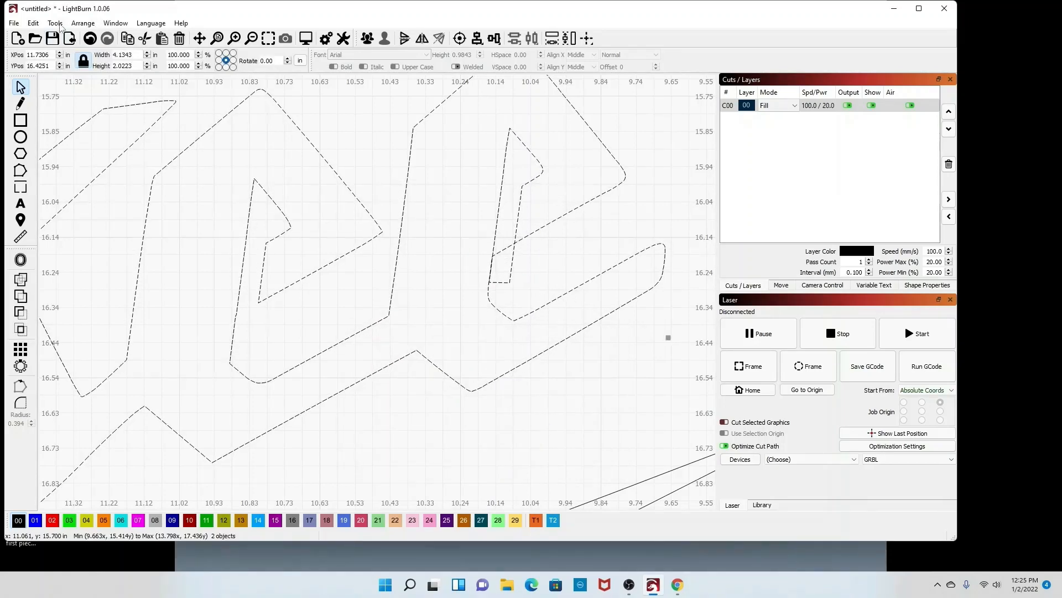
pyautogui.click(56, 23)
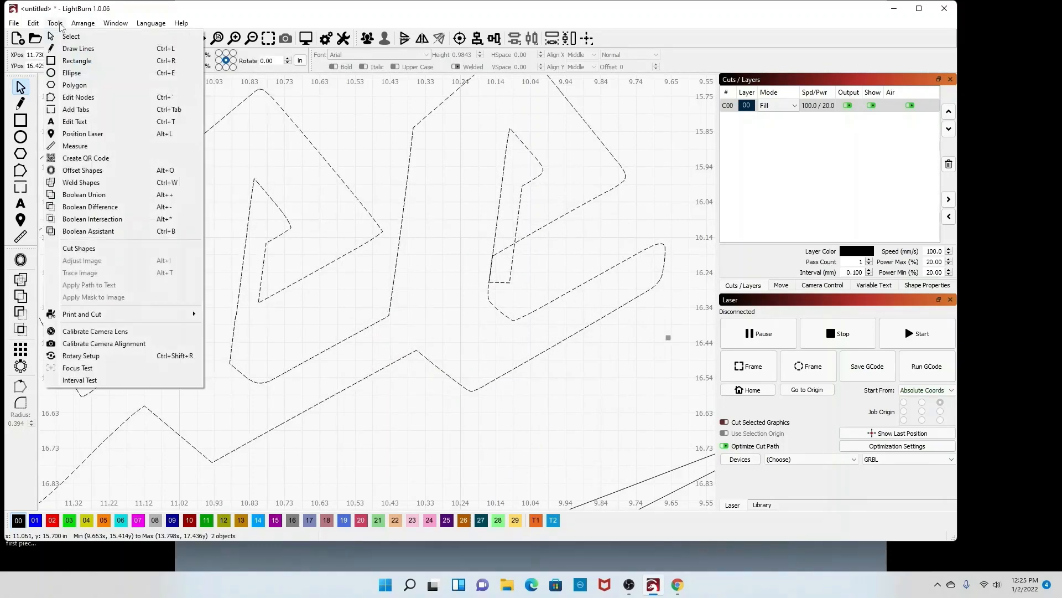
pyautogui.click(102, 208)
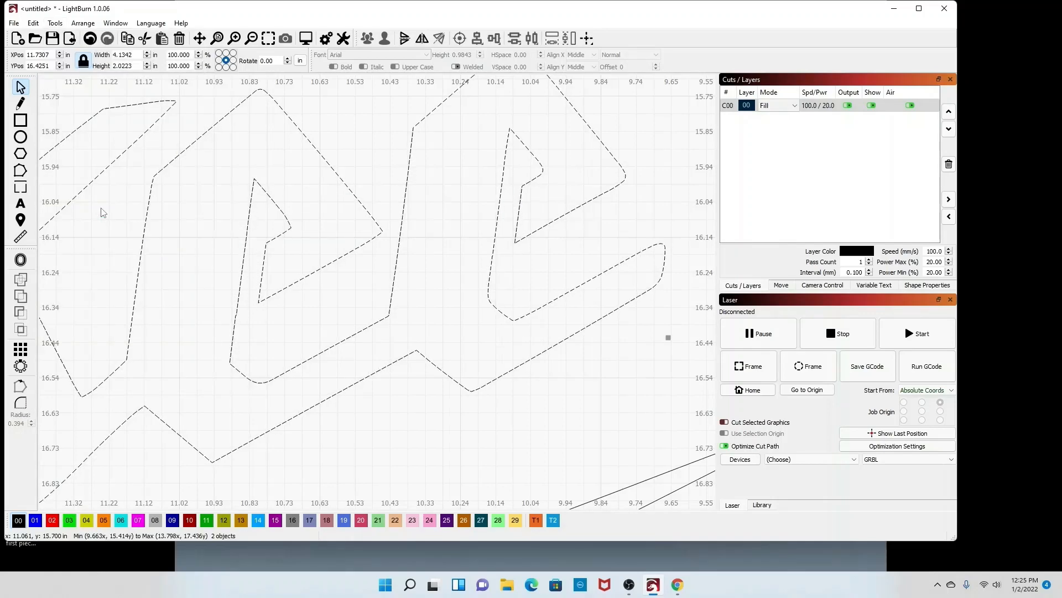
# Step: Zoom out to the whole logo, check individual pieces by selecting them, and open the job preview
pyautogui.click(556, 285)
pyautogui.scroll(-10, 526, 266)
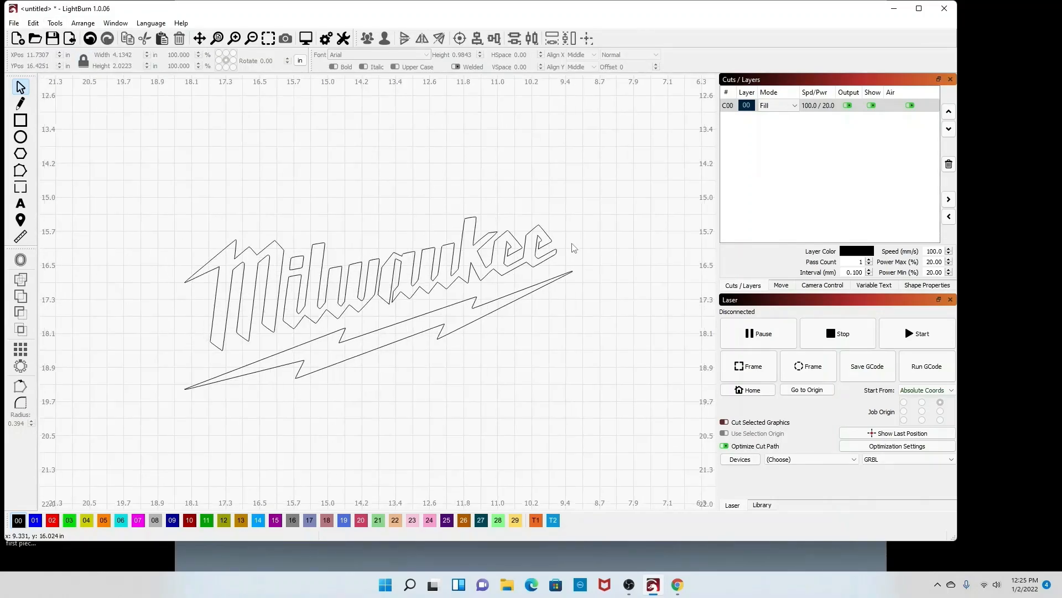
pyautogui.scroll(2, 559, 248)
pyautogui.scroll(-2, 559, 248)
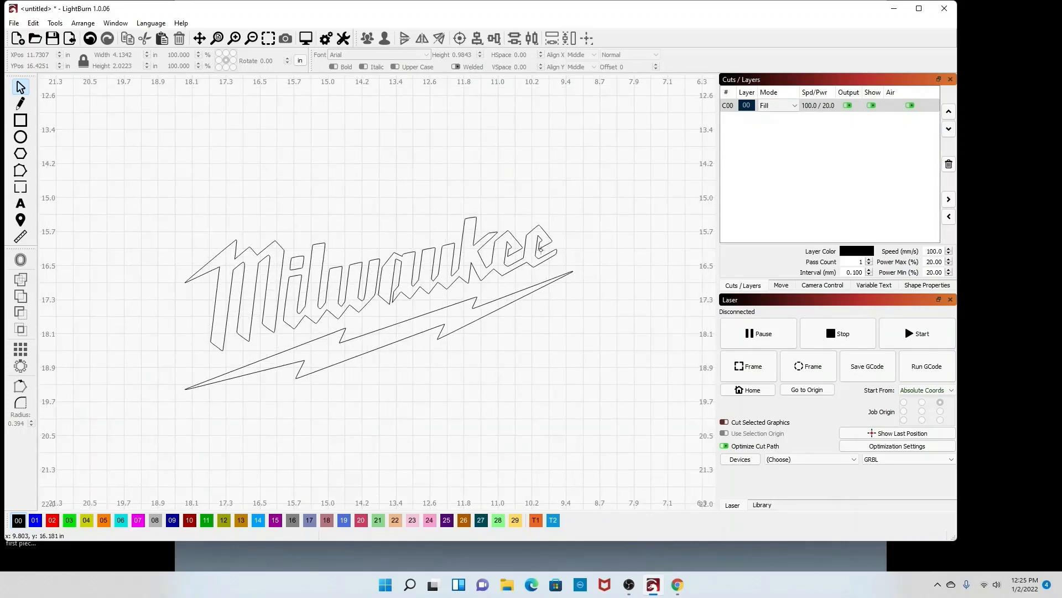
pyautogui.click(461, 327)
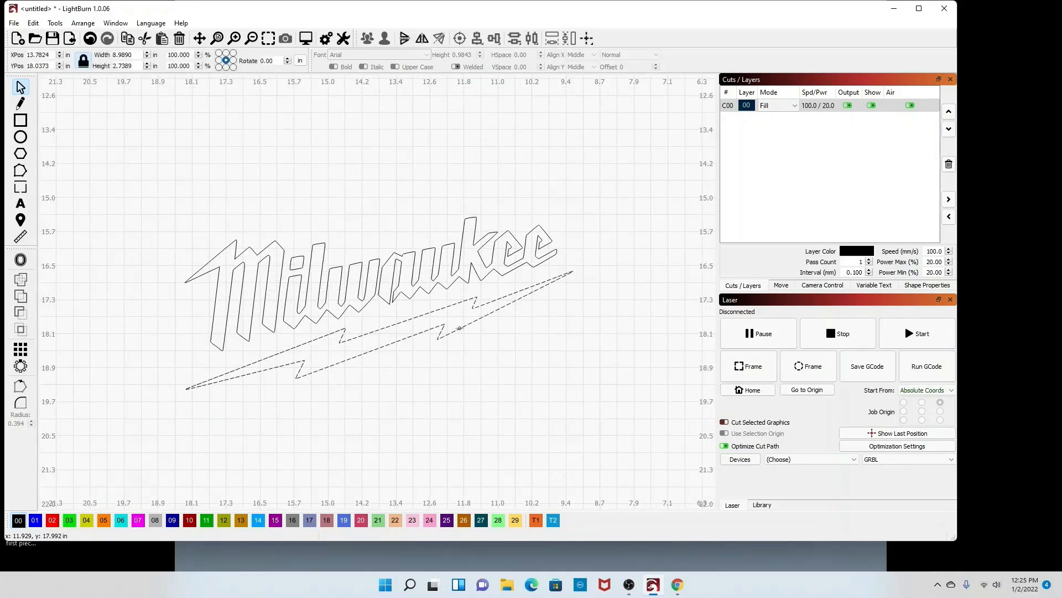
pyautogui.click(410, 297)
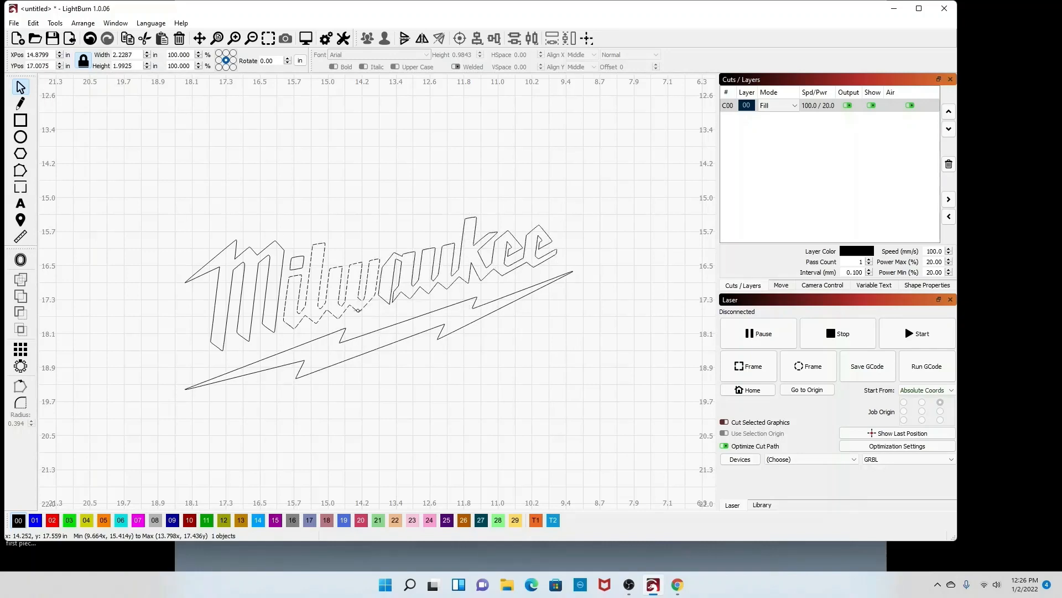
pyautogui.click(358, 311)
pyautogui.click(299, 267)
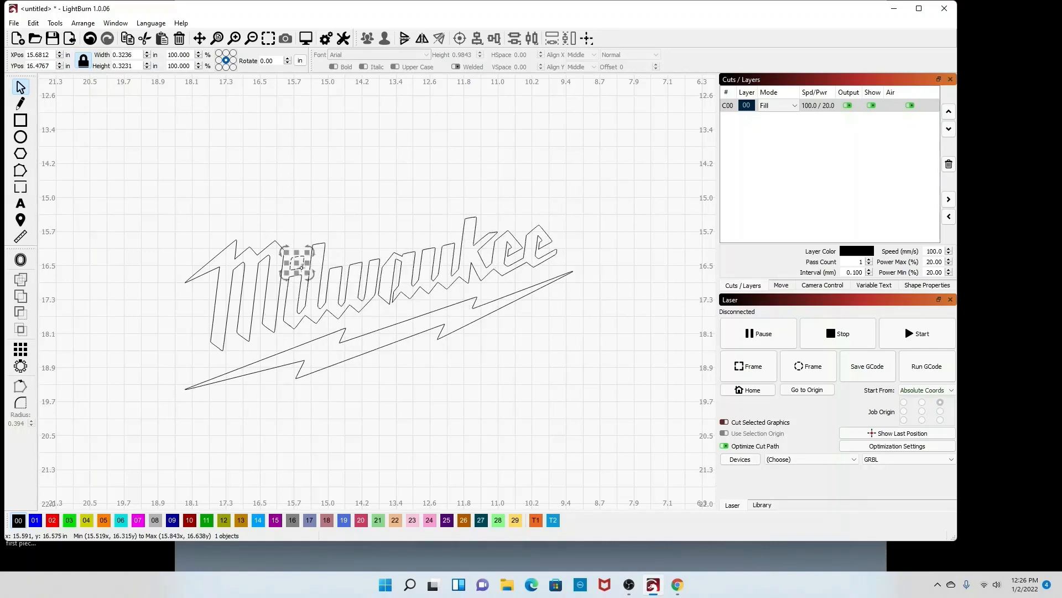
pyautogui.click(191, 278)
pyautogui.click(407, 147)
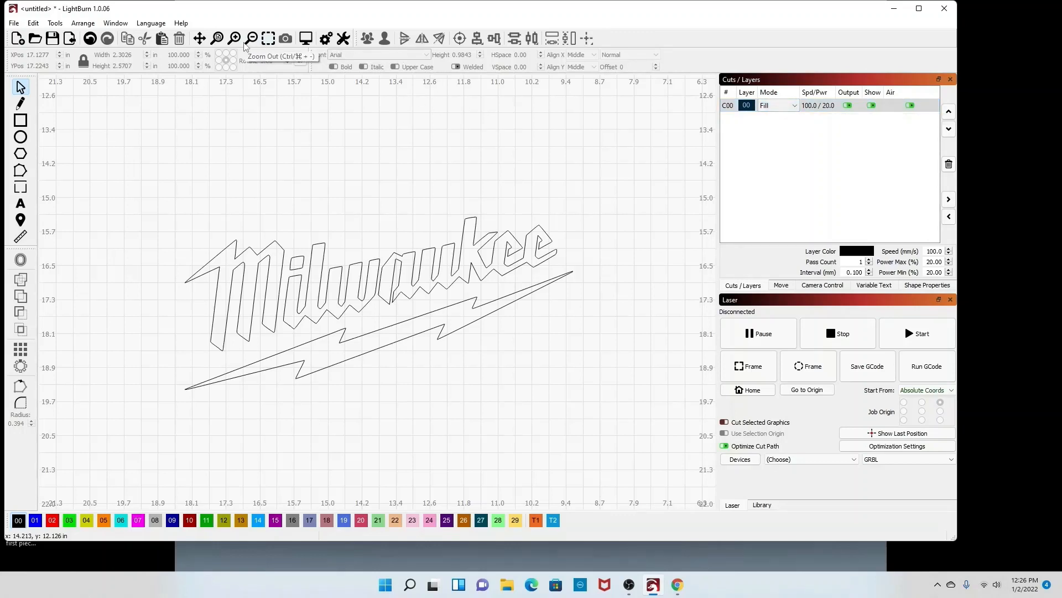
pyautogui.click(305, 38)
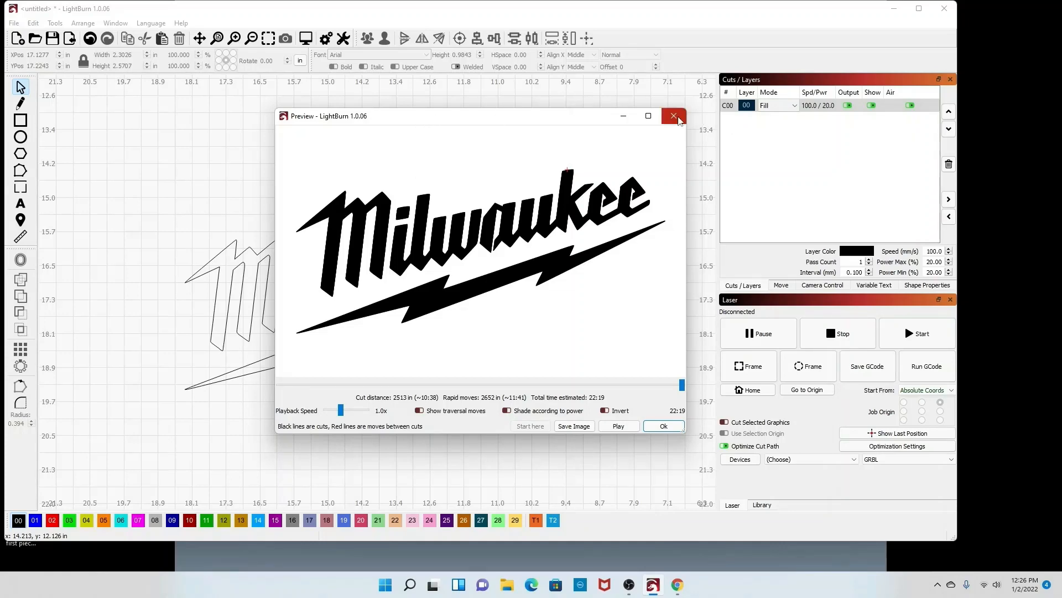
pyautogui.click(675, 118)
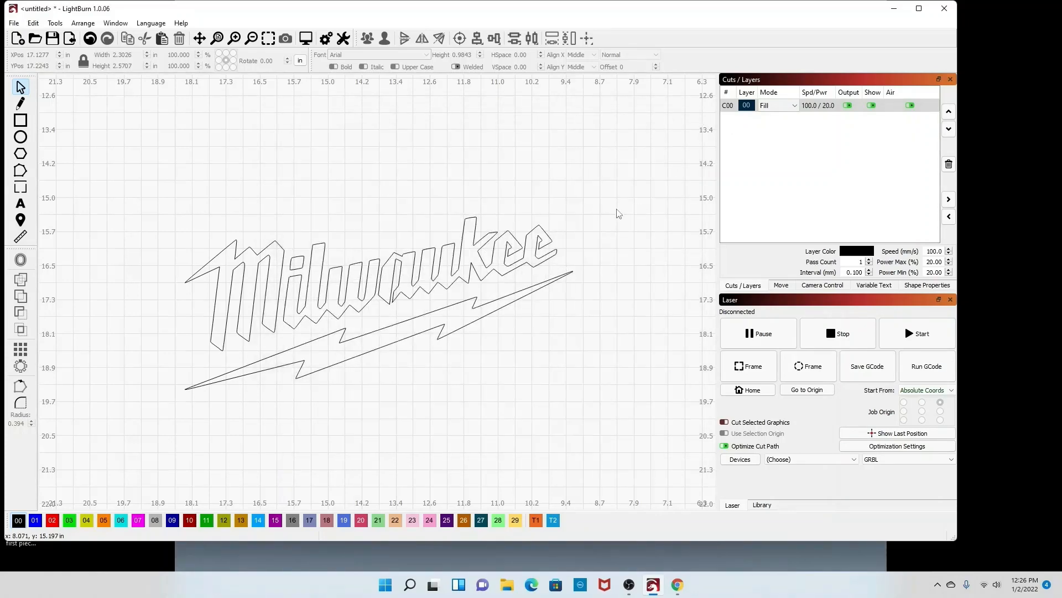
# Step: Select all logo vectors and export them as a DXF file named "milwaukee logo" on the Desktop
pyautogui.moveTo(621, 451); pyautogui.dragTo(126, 187)
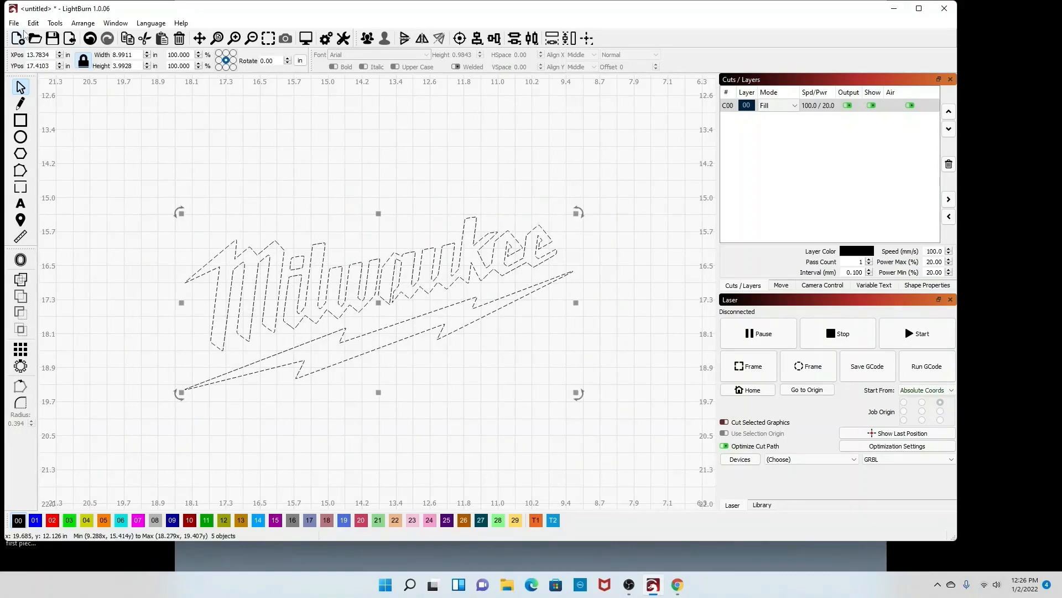
pyautogui.click(14, 23)
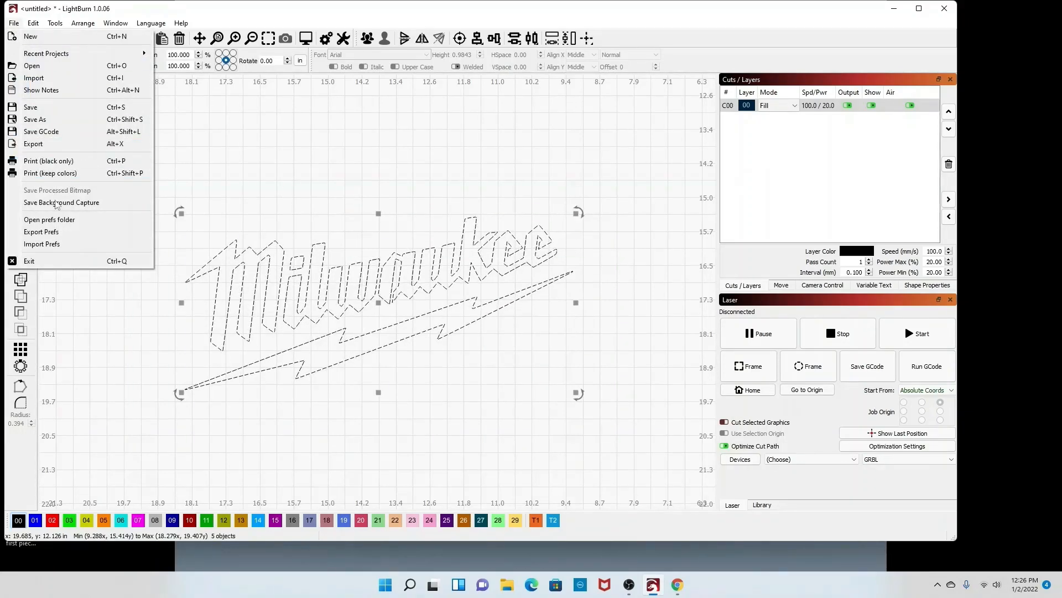
pyautogui.click(56, 144)
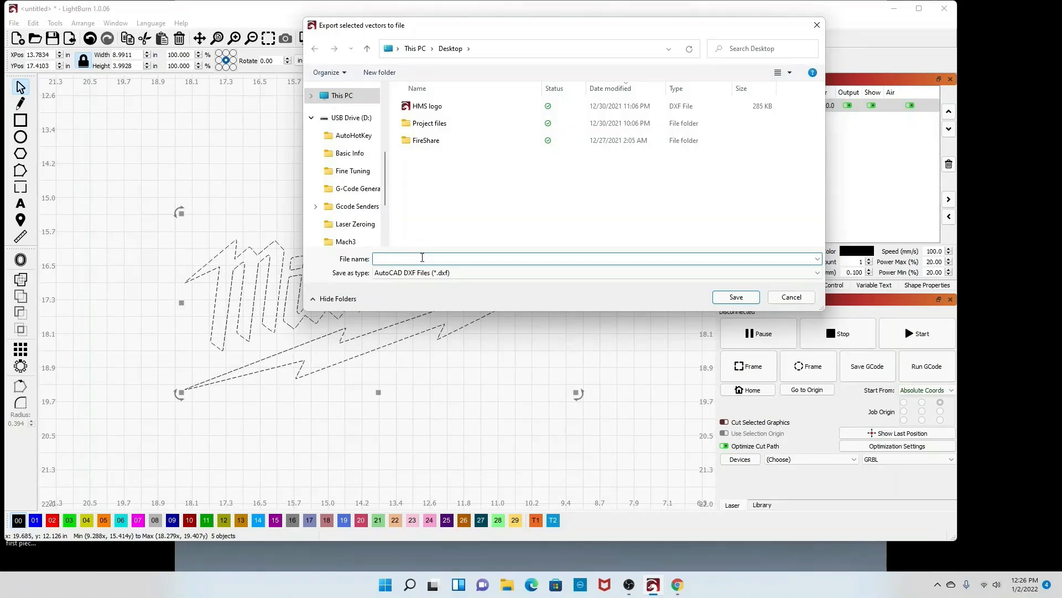
pyautogui.write('milwak')
pyautogui.press('BackSpace')
pyautogui.write('u')
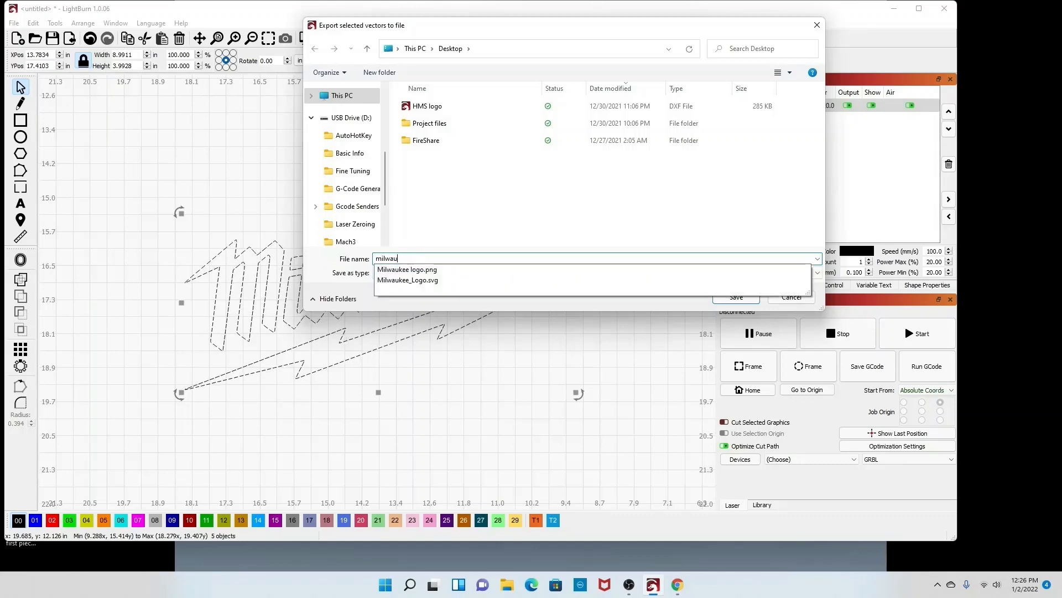
pyautogui.write('kee logo')
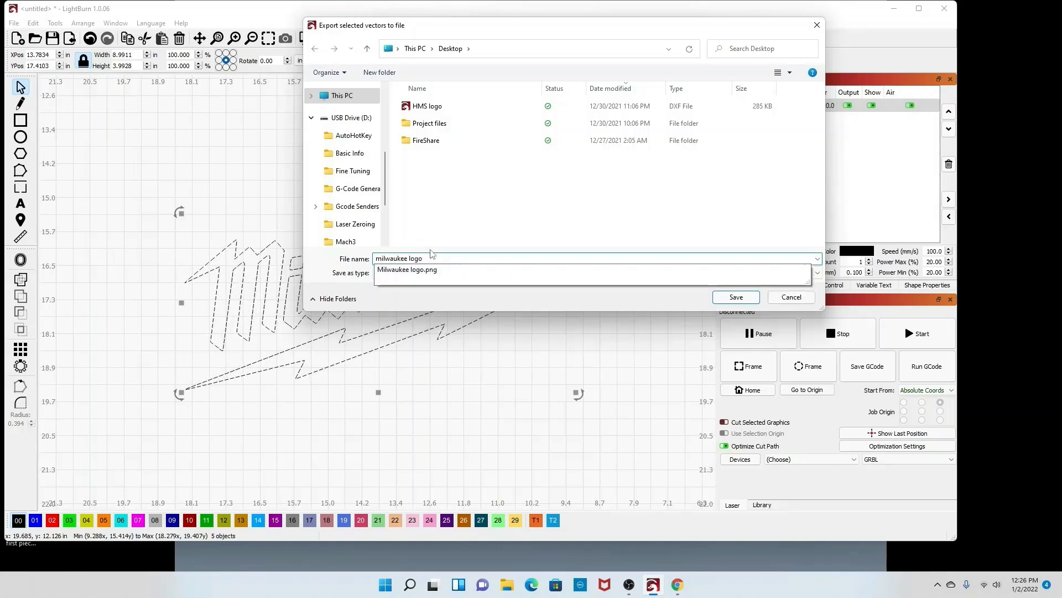
pyautogui.click(586, 235)
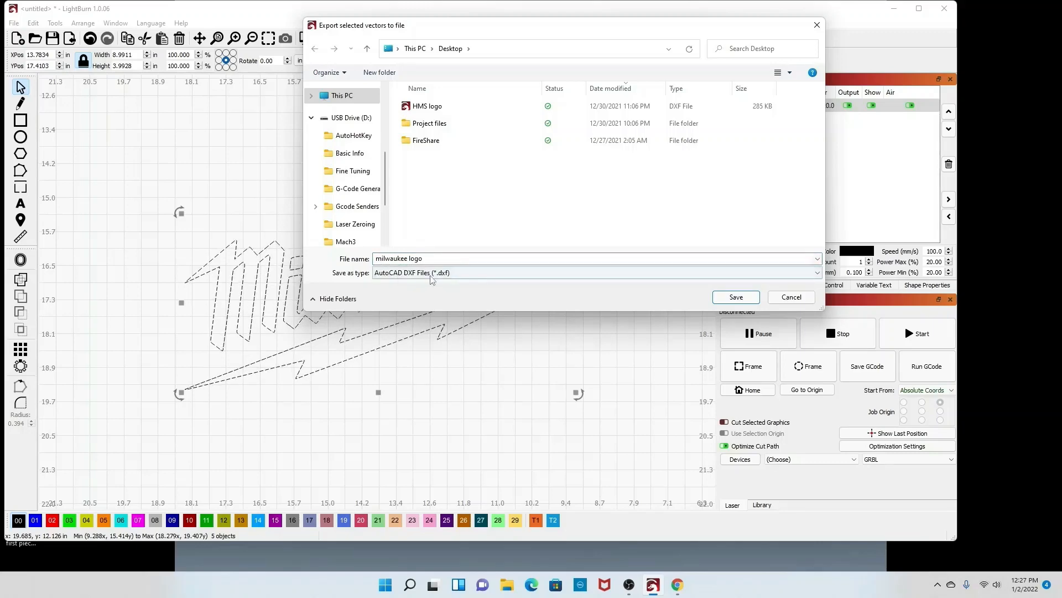
pyautogui.click(747, 302)
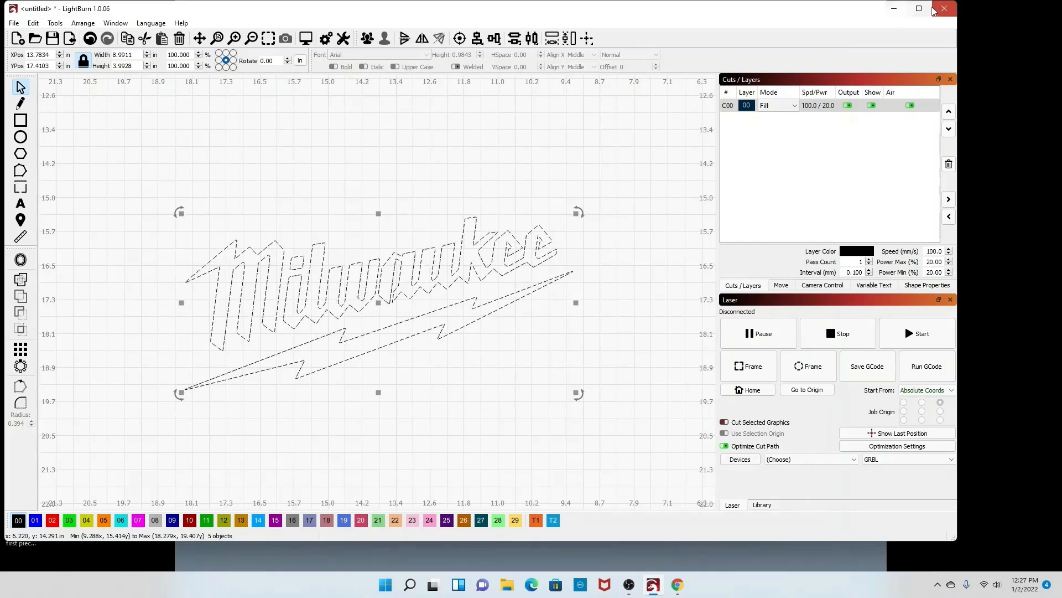
# Step: Close LightBurn
pyautogui.click(945, 8)
pyautogui.click(504, 296)
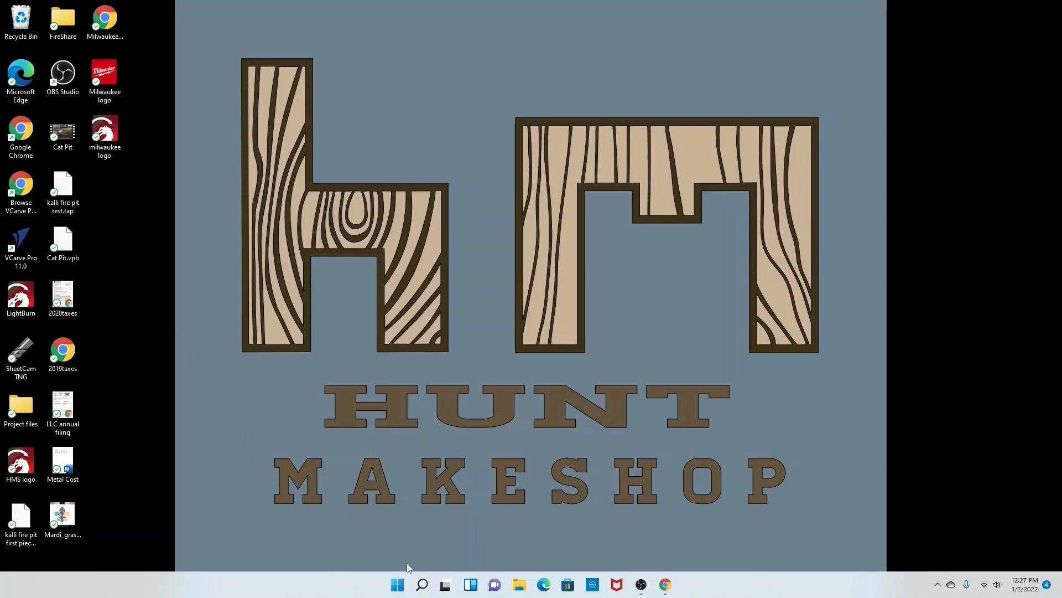
# Step: Switch to VCarve Pro and create a new file, accepting the default job setup
pyautogui.click(421, 584)
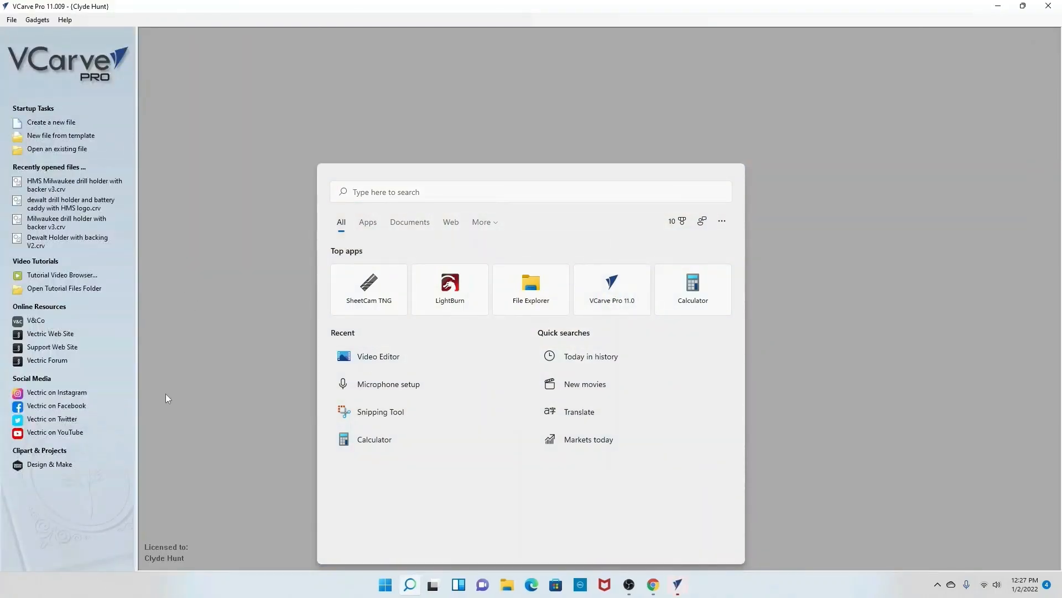
pyautogui.click(53, 124)
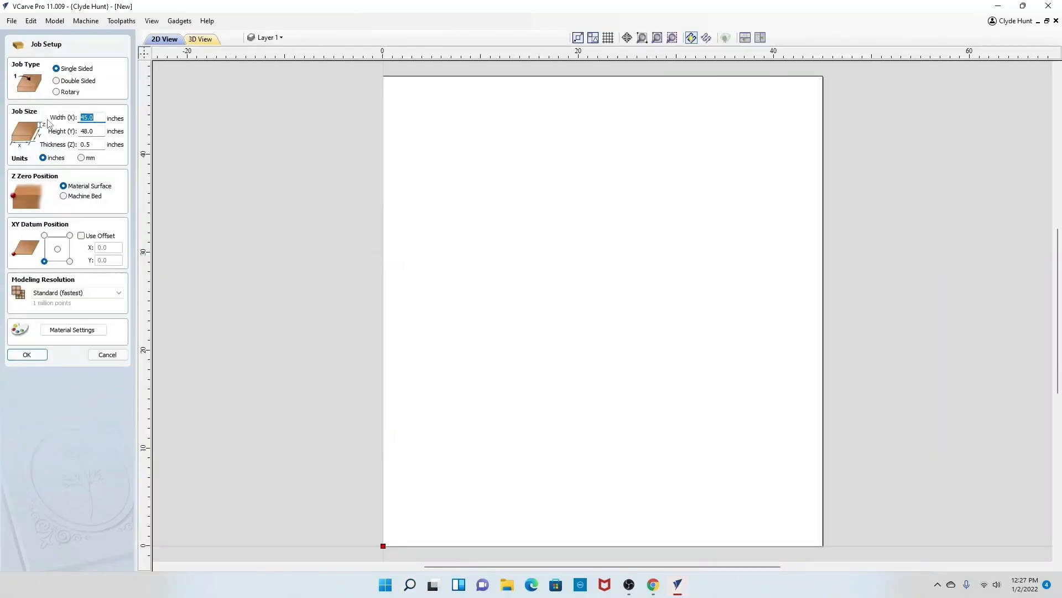
pyautogui.press('Return')
# Step: Import the DXF "HMS Milwaukee drill holder with backer v4" from Project files > Milwaukee Drill Holder into the job
pyautogui.click(11, 21)
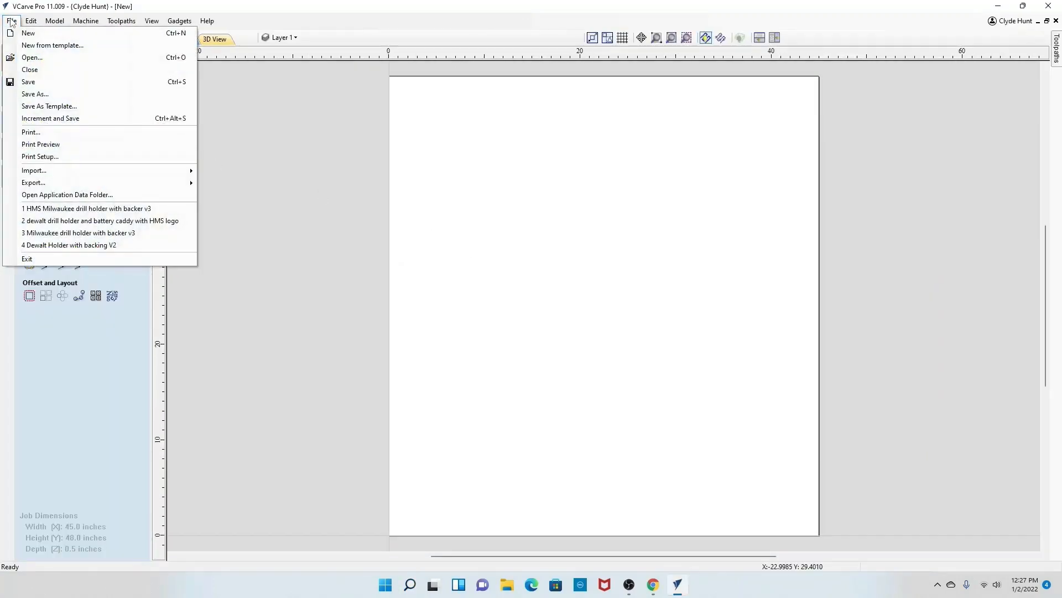
pyautogui.moveTo(65, 170)
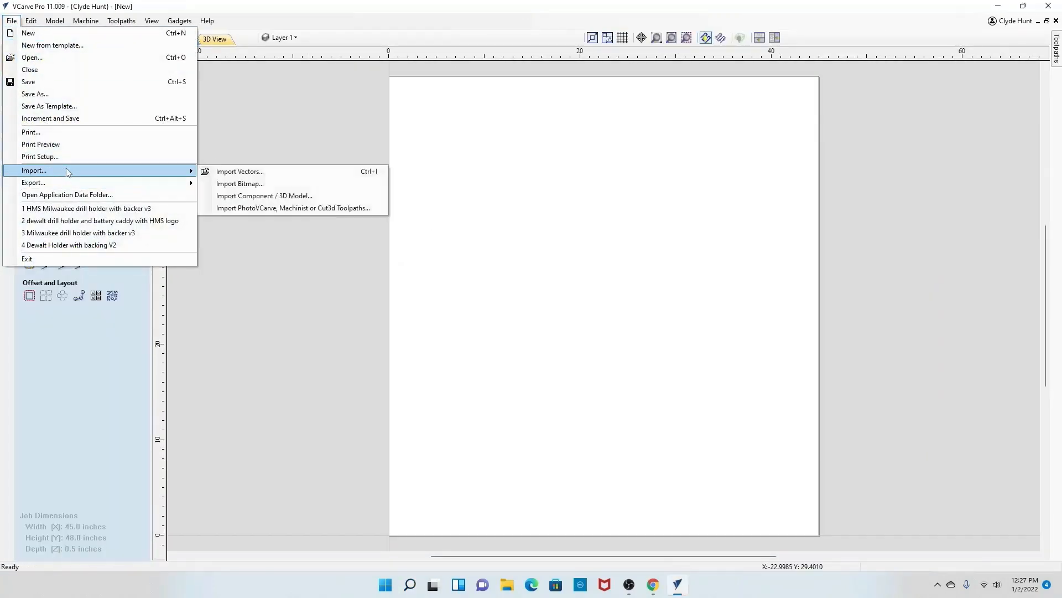
pyautogui.click(233, 171)
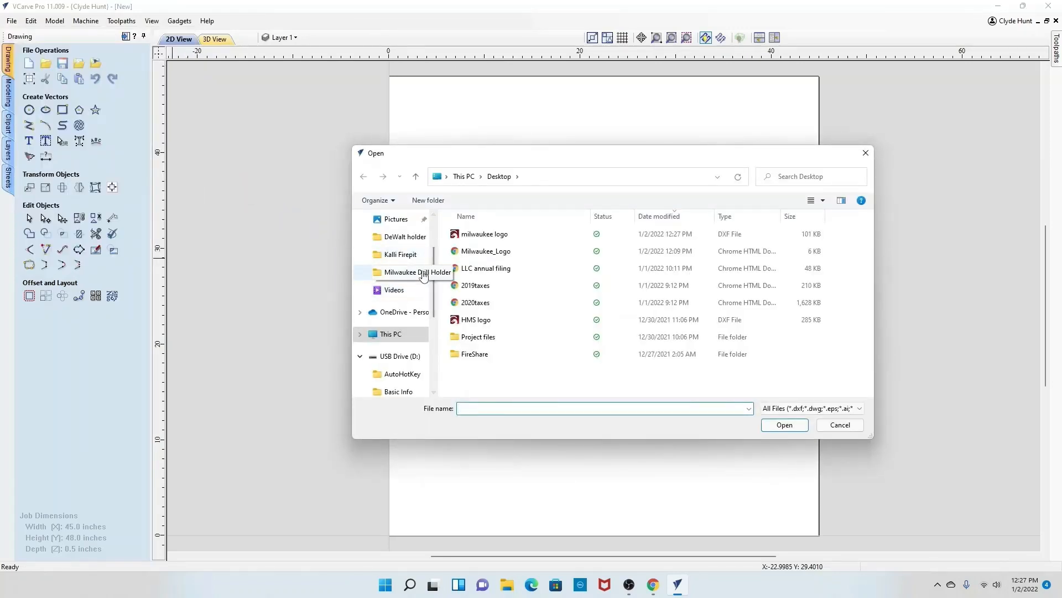
pyautogui.doubleClick(462, 337)
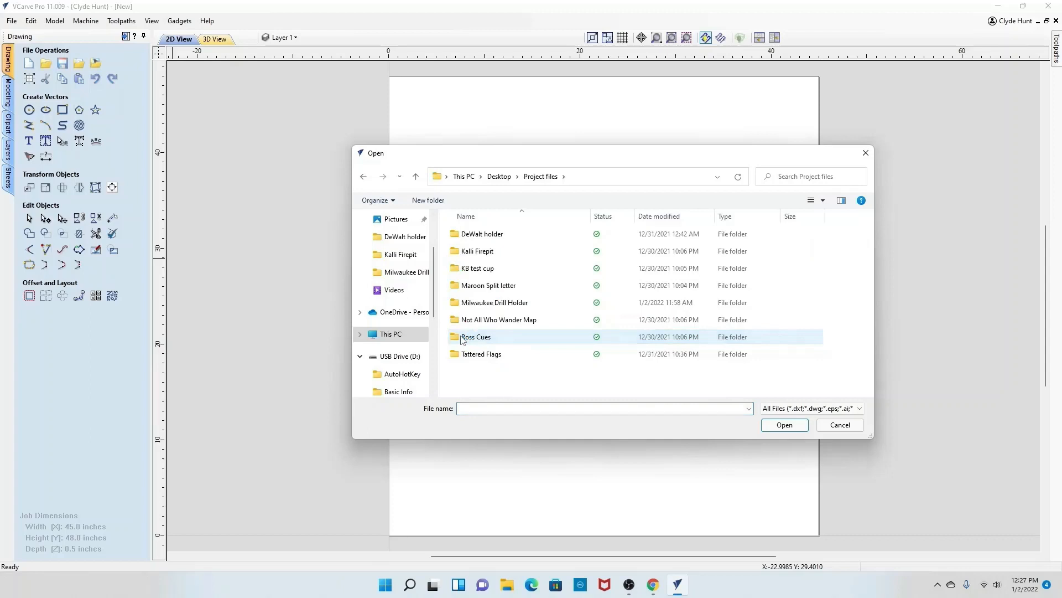
pyautogui.doubleClick(515, 306)
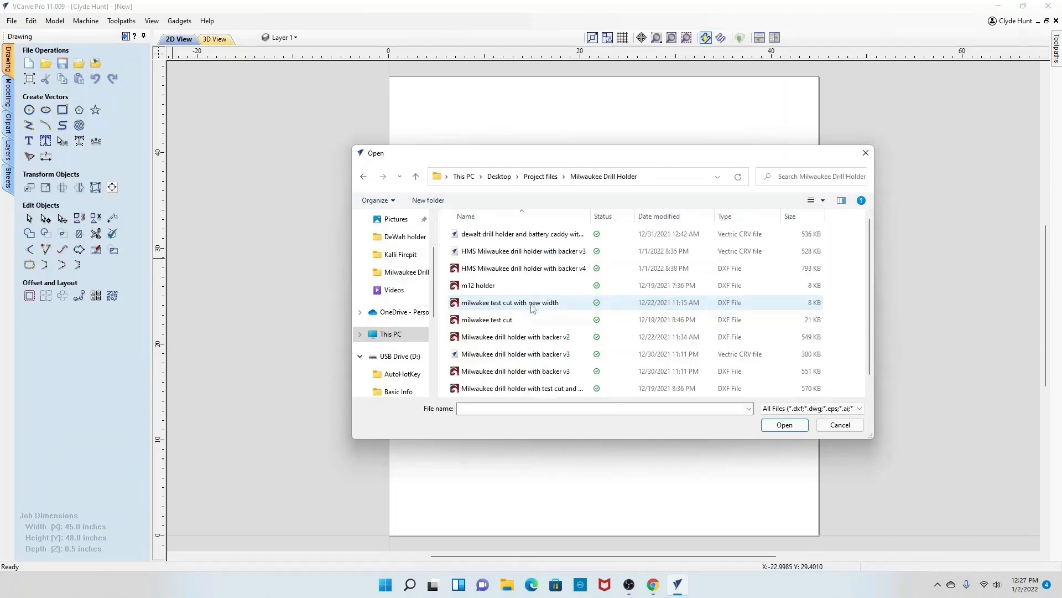
pyautogui.click(565, 271)
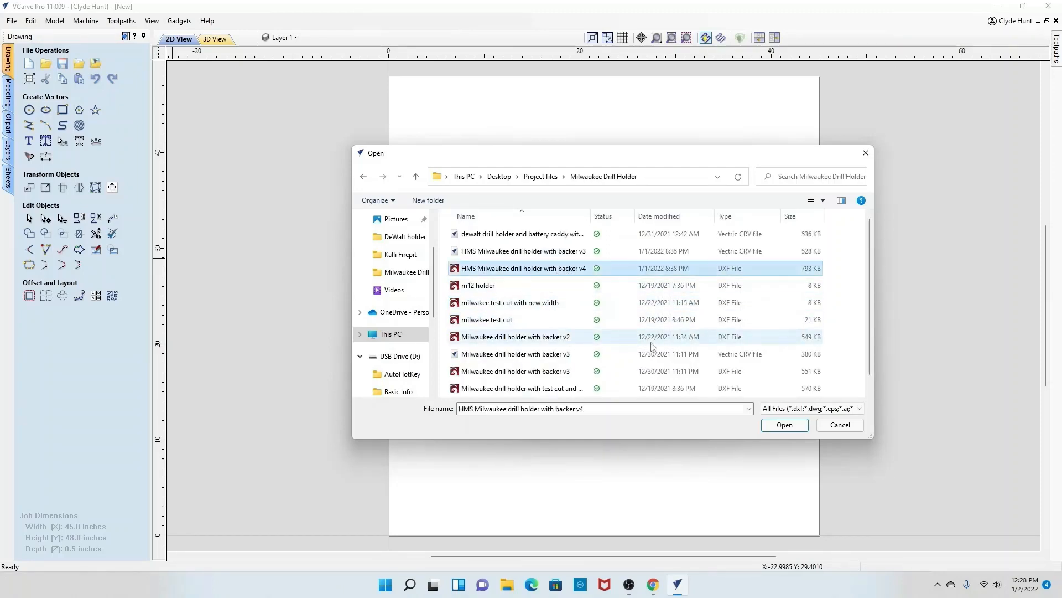
pyautogui.click(785, 425)
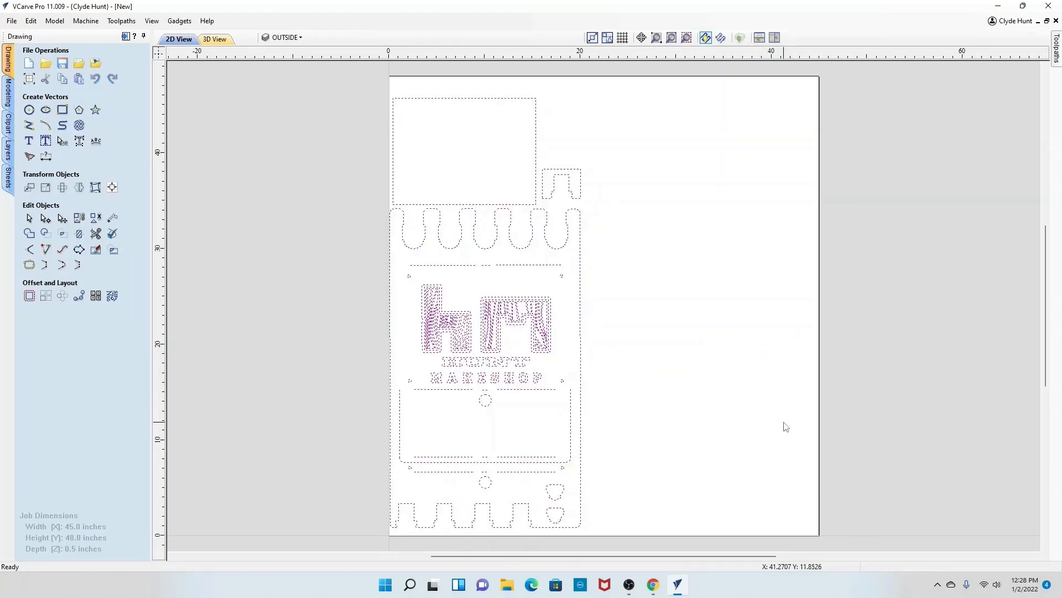
pyautogui.click(659, 362)
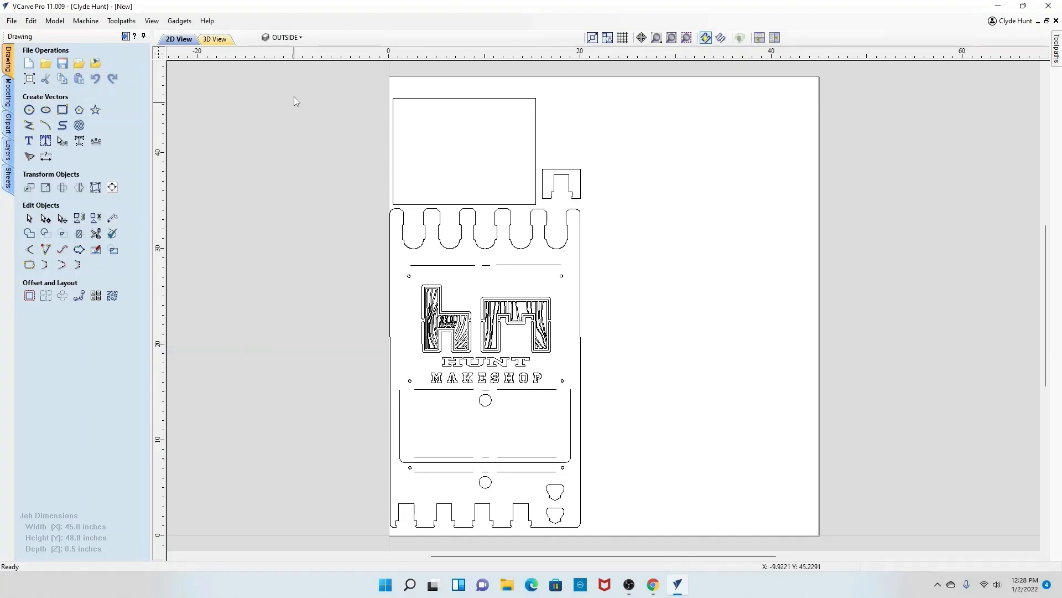
# Step: Toggle the visibility of the INSIDE, SCORE and OUTSIDE layers on and off to inspect each layer's vectors
pyautogui.click(295, 38)
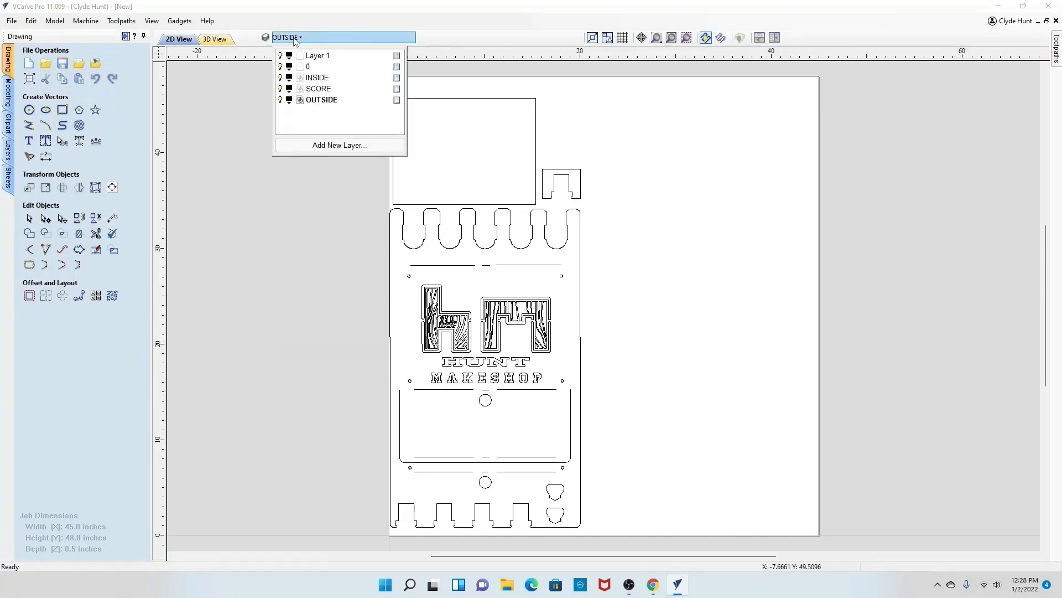
pyautogui.click(280, 78)
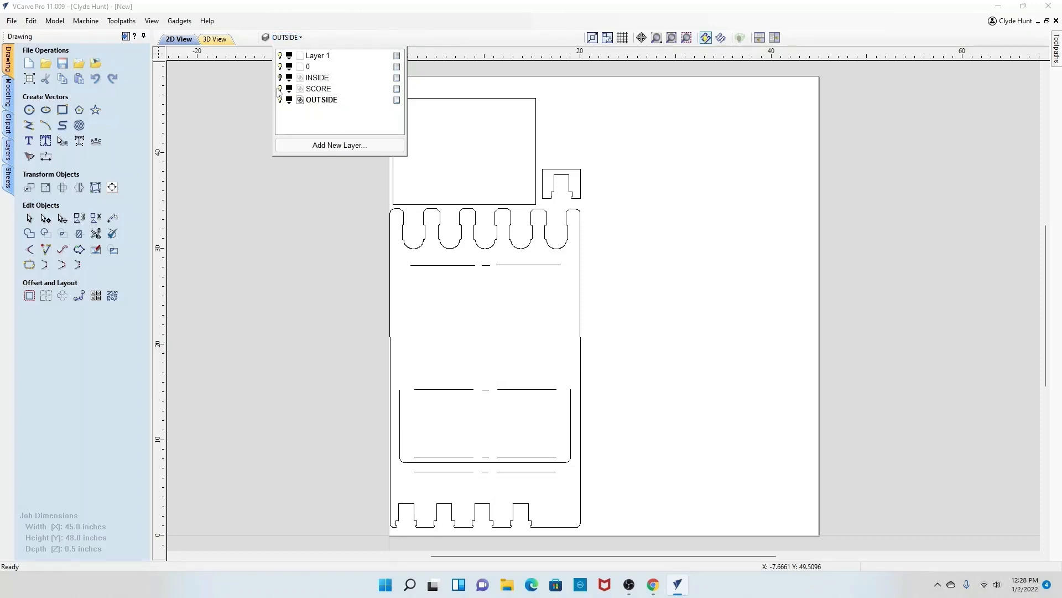
pyautogui.click(280, 89)
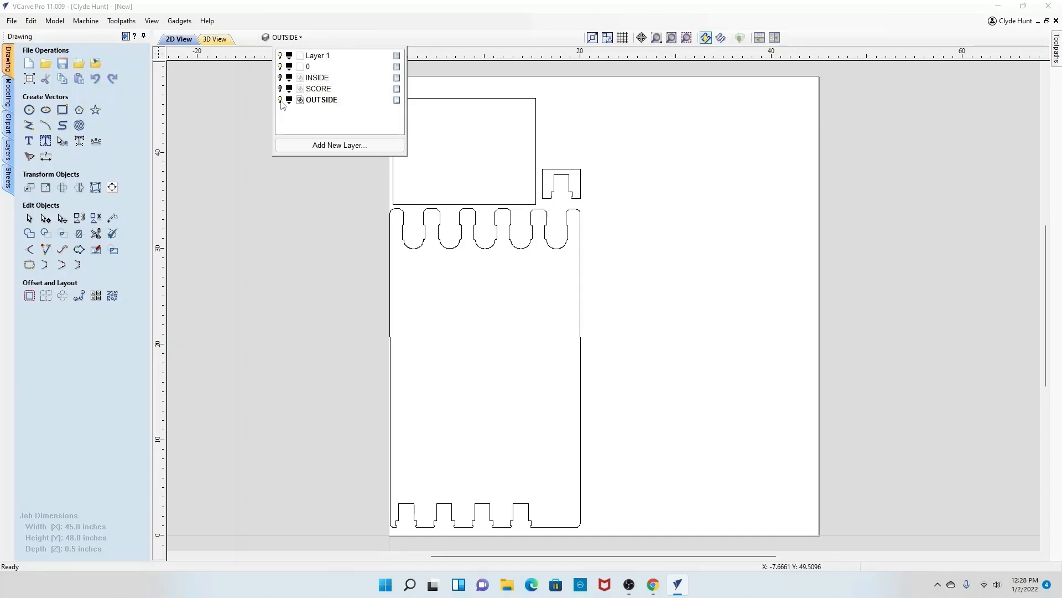
pyautogui.click(280, 100)
pyautogui.click(280, 100)
pyautogui.click(280, 89)
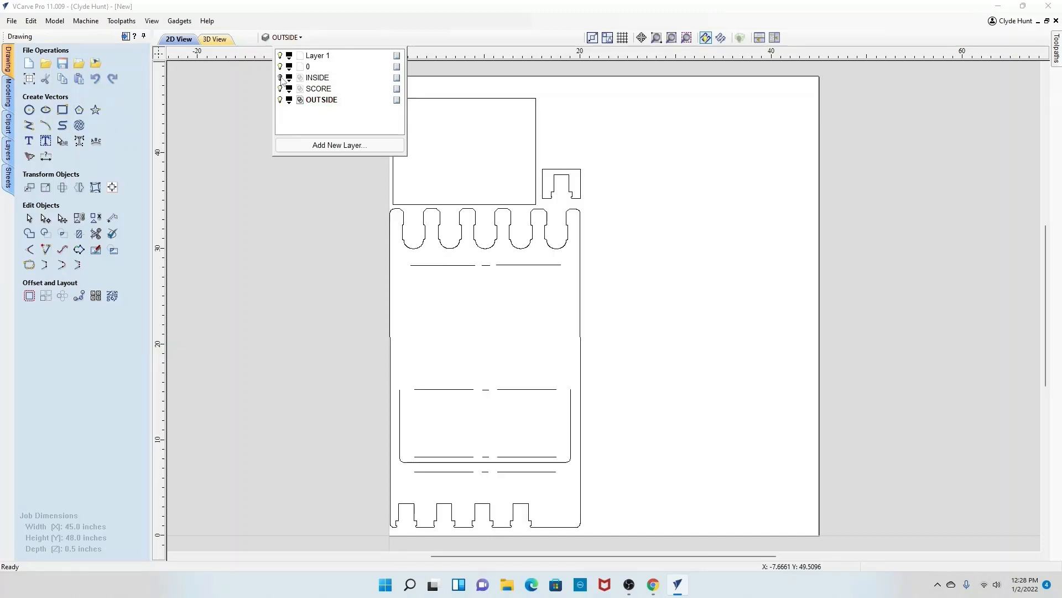
pyautogui.click(280, 78)
# Step: Delete the layers "0" and "Layer 1" from the layer list
pyautogui.rightClick(397, 70)
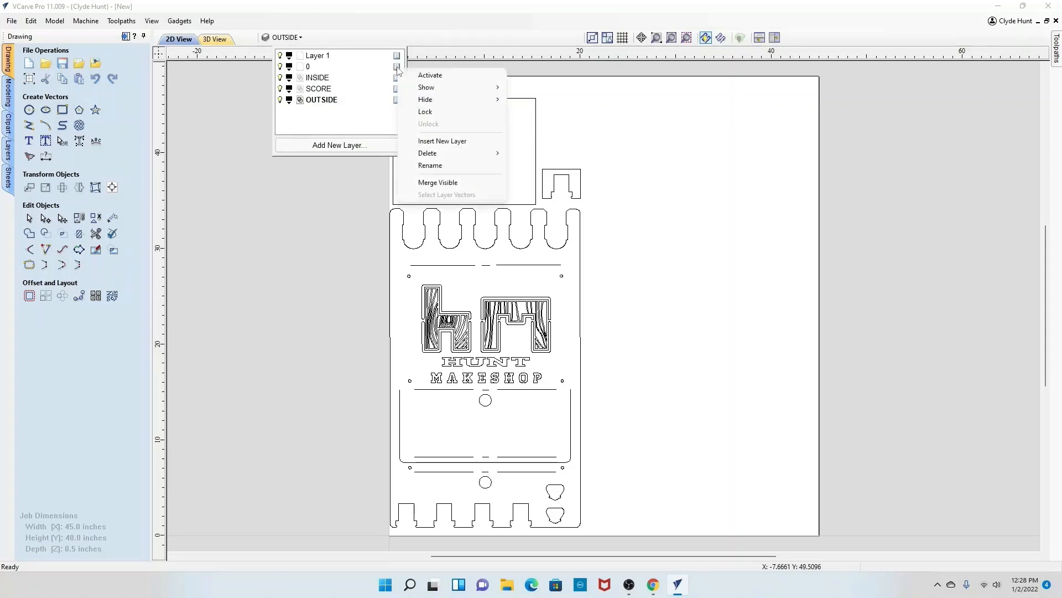
pyautogui.moveTo(441, 156)
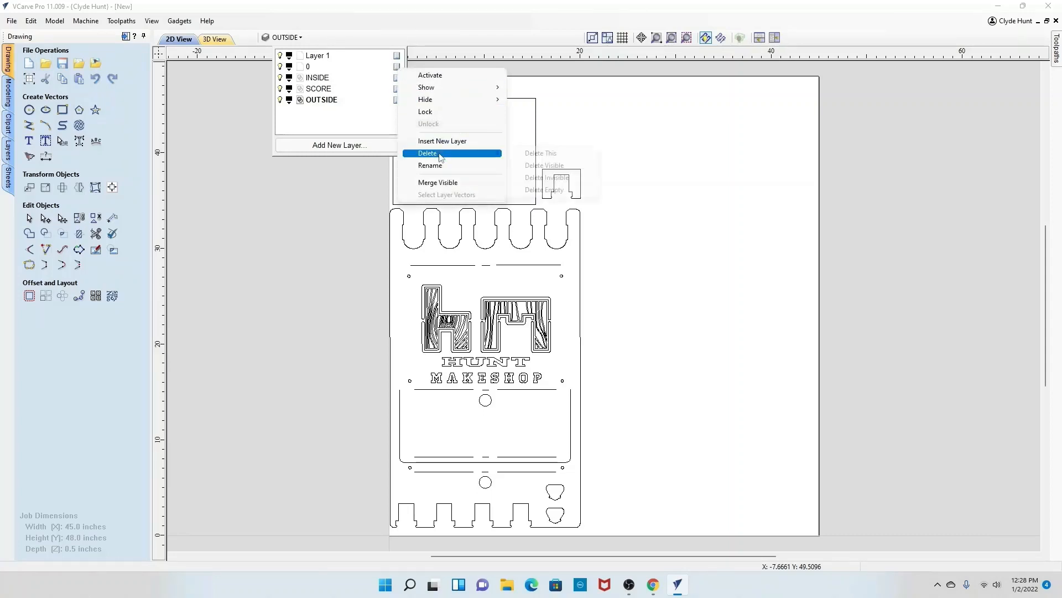
pyautogui.click(530, 153)
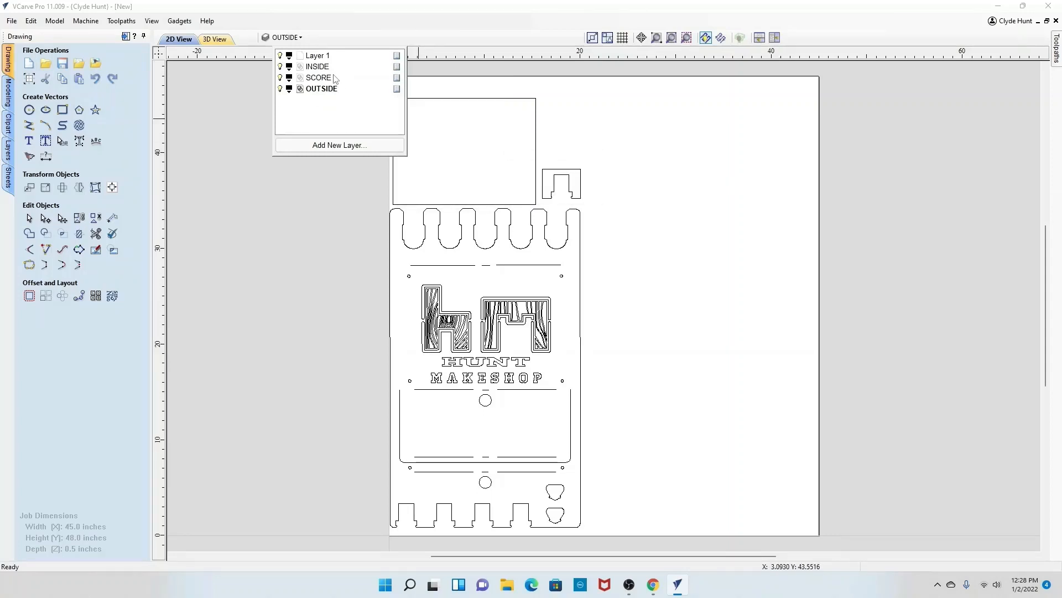
pyautogui.rightClick(397, 56)
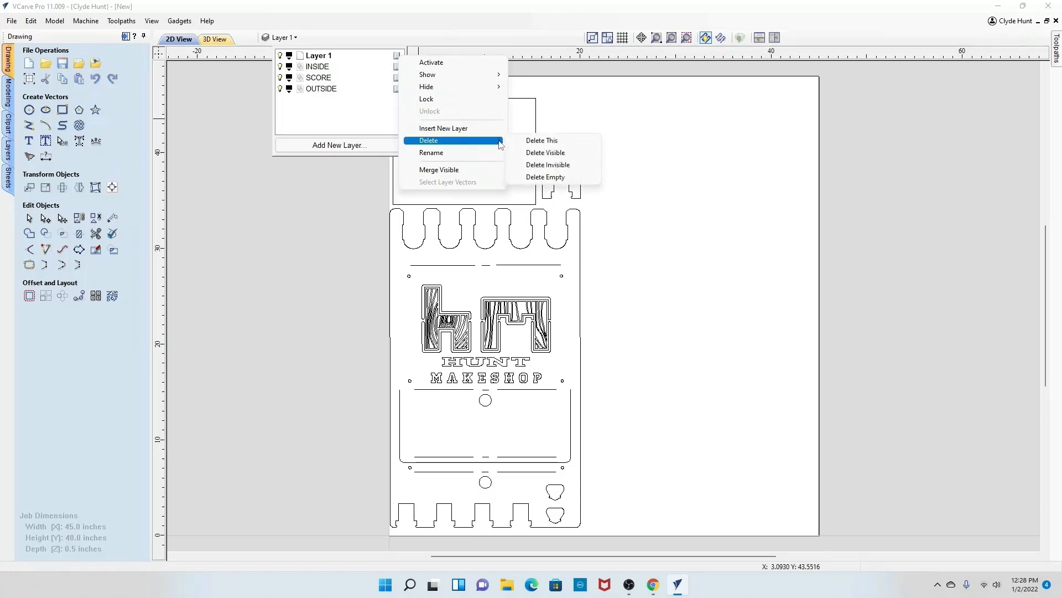
pyautogui.click(528, 142)
pyautogui.click(247, 208)
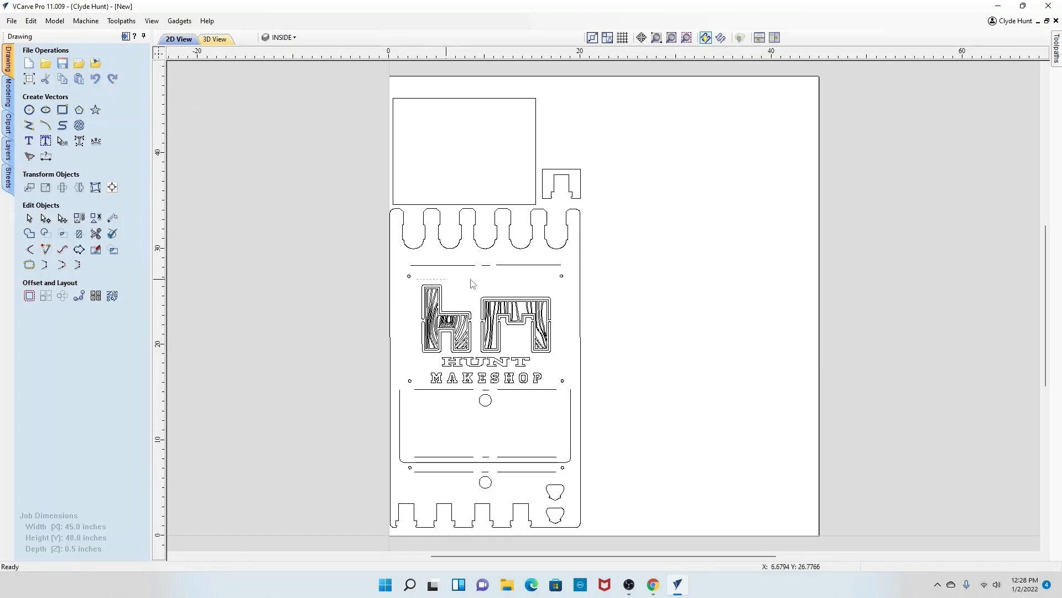
# Step: Select and delete the HMS logo and Hunt Makeshop text vectors from the holder's middle panel
pyautogui.moveTo(471, 283); pyautogui.dragTo(564, 382)
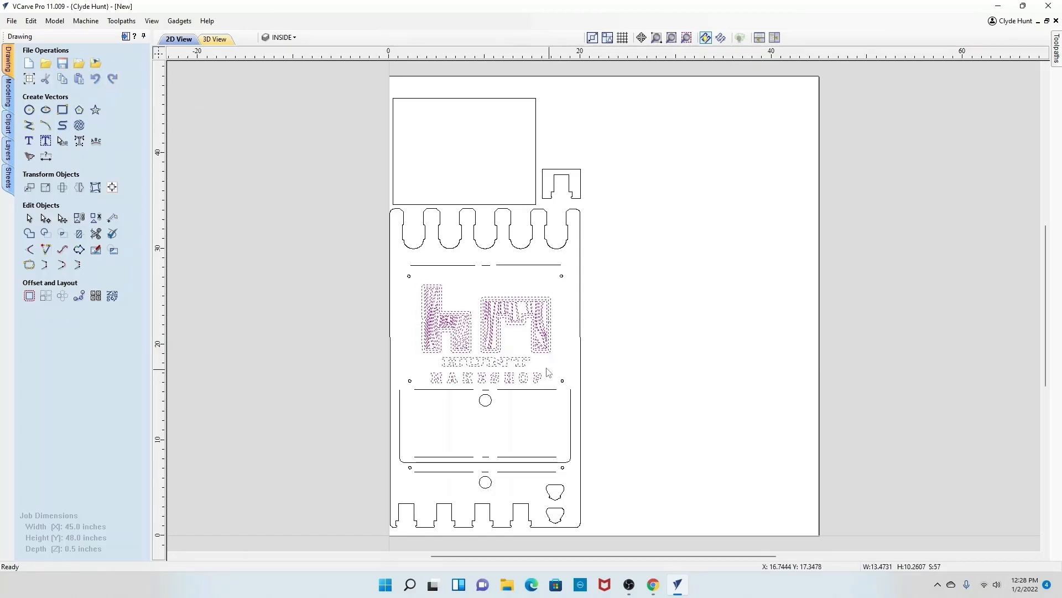
pyautogui.press('Delete')
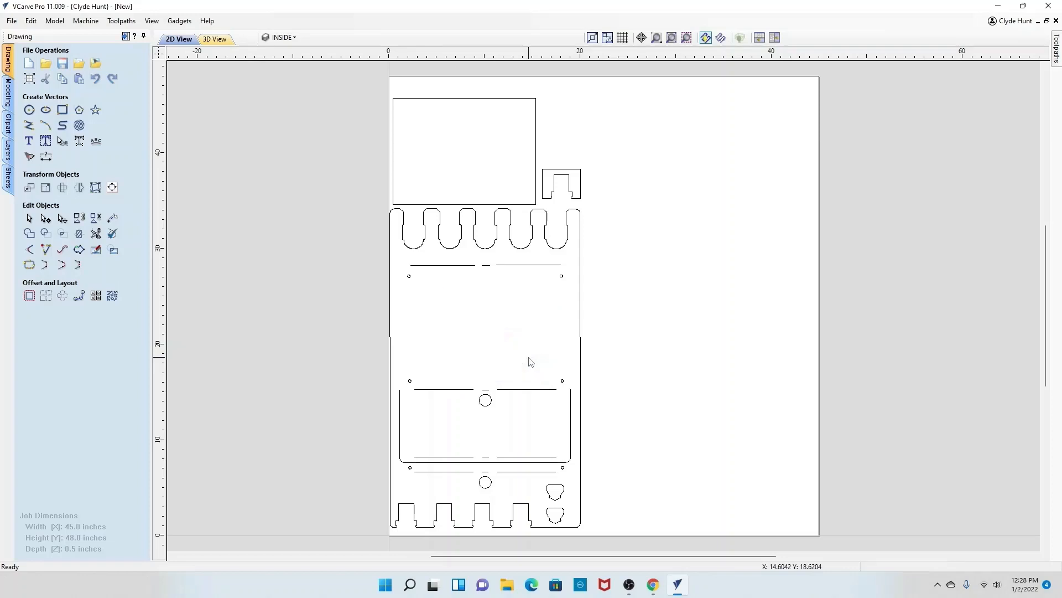
# Step: Import the "milwaukee logo" DXF from the Desktop as vectors
pyautogui.click(12, 21)
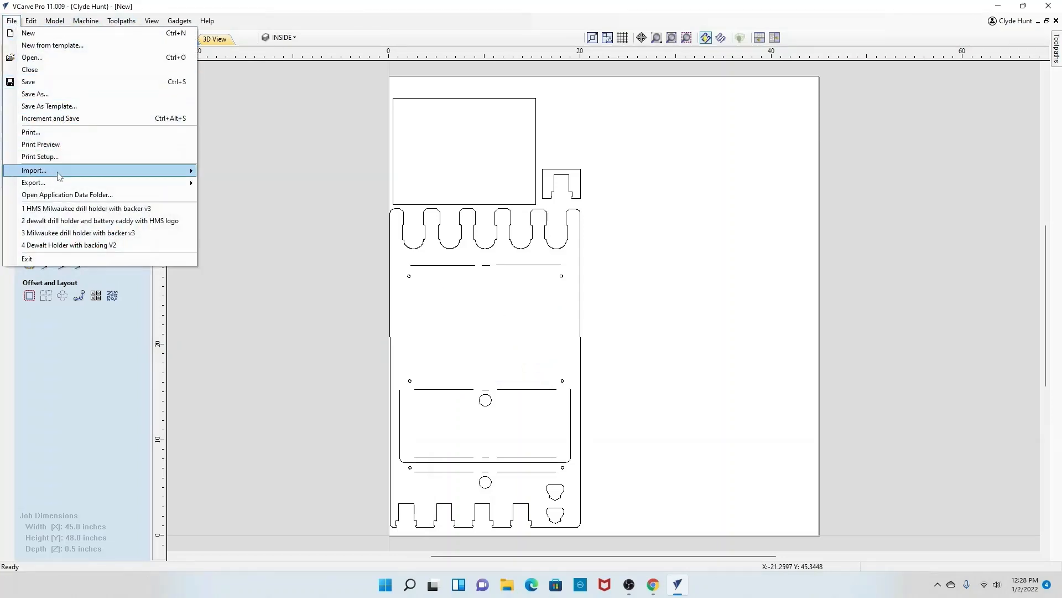
pyautogui.moveTo(100, 170)
pyautogui.click(220, 175)
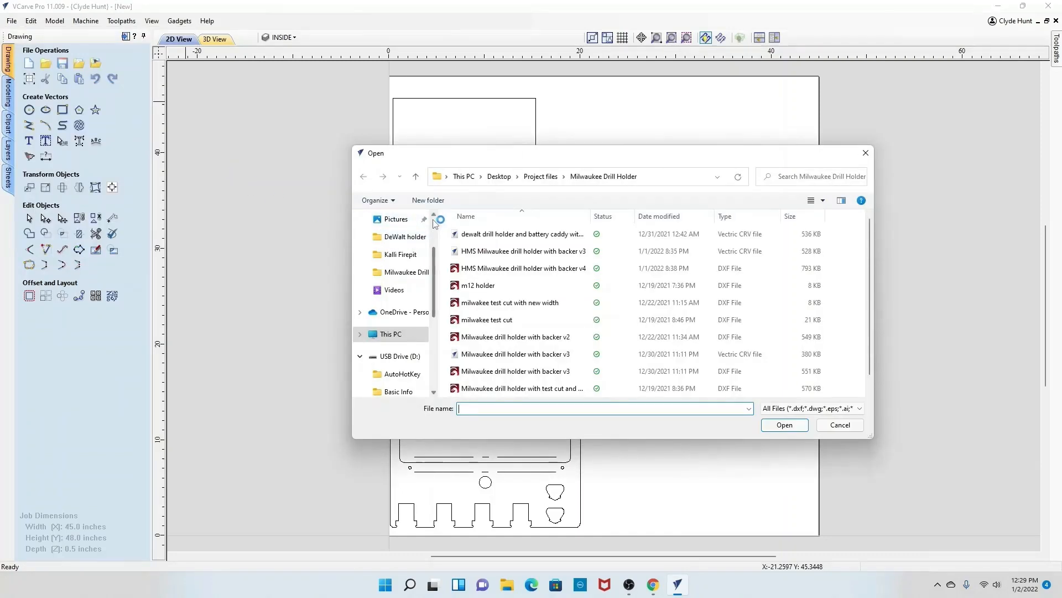
pyautogui.scroll(2, 440, 224)
pyautogui.click(397, 241)
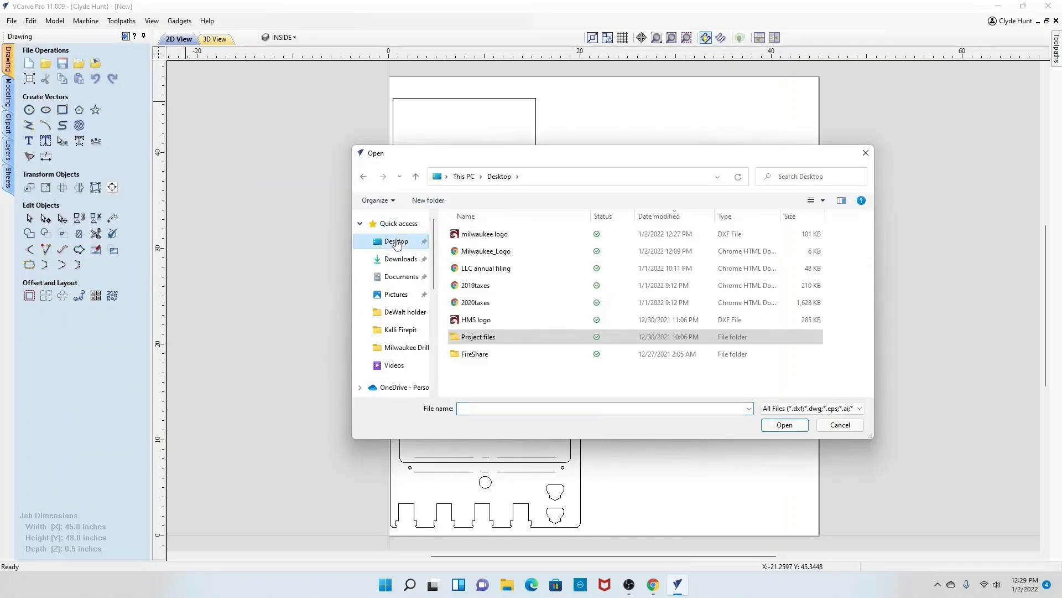
pyautogui.click(554, 234)
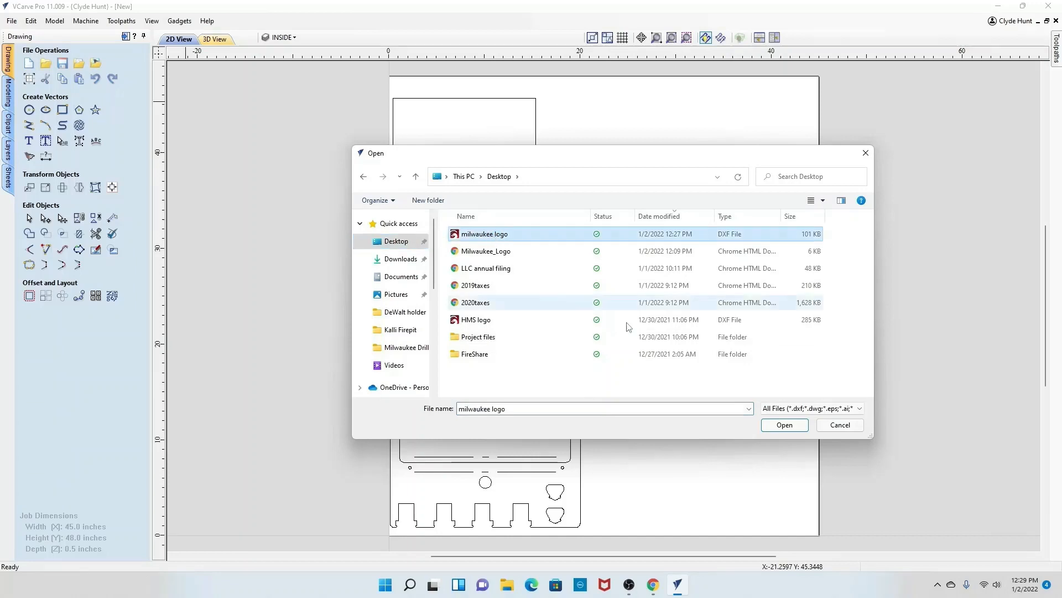
pyautogui.click(787, 425)
# Step: Move the imported Milwaukee logo from its distant location onto the drill holder's middle panel
pyautogui.scroll(-10, 667, 356)
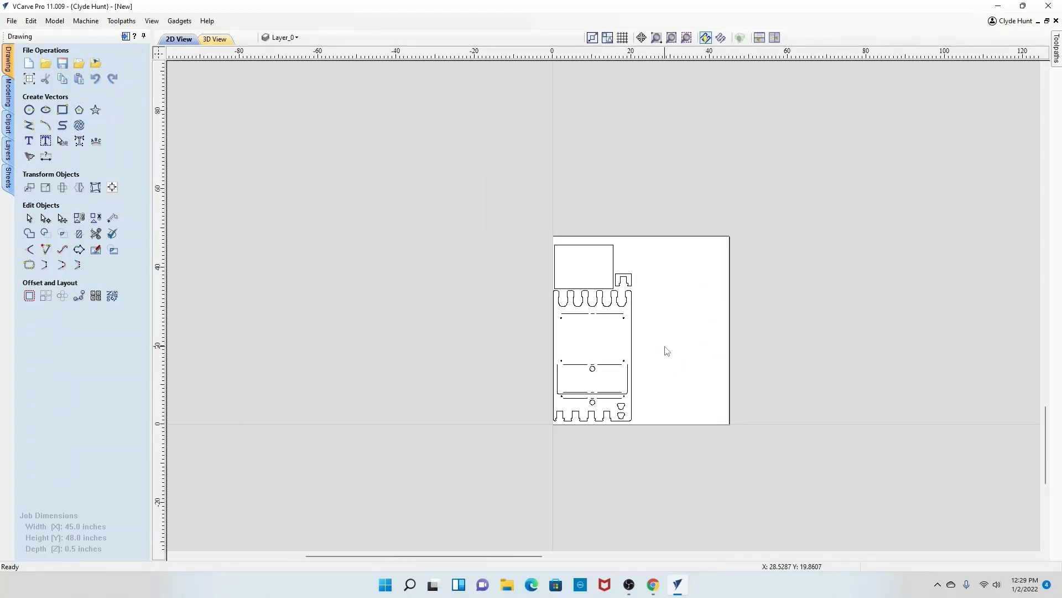
pyautogui.scroll(-1, 665, 348)
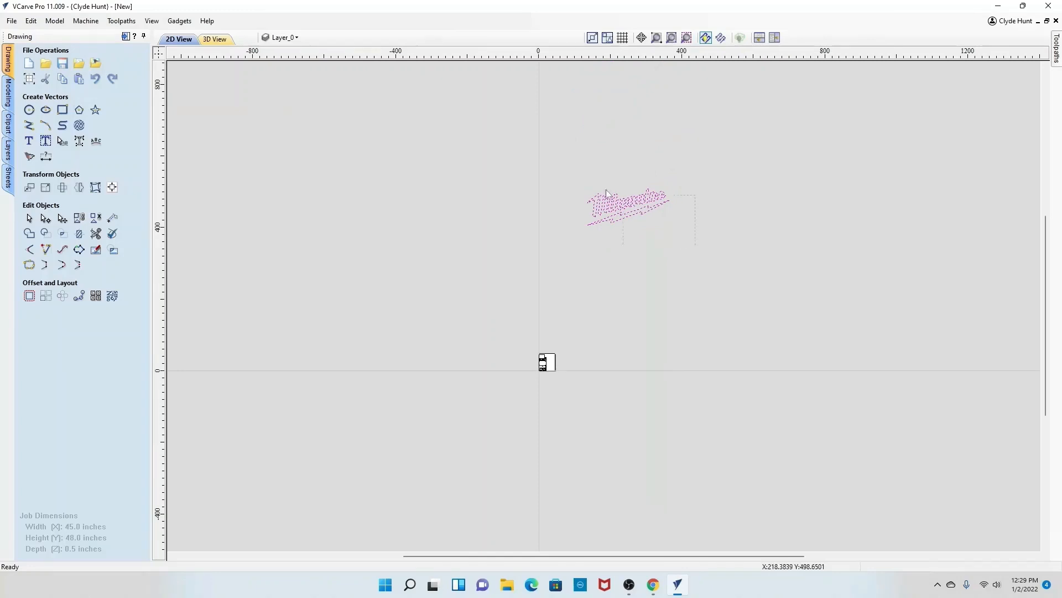
pyautogui.click(626, 206)
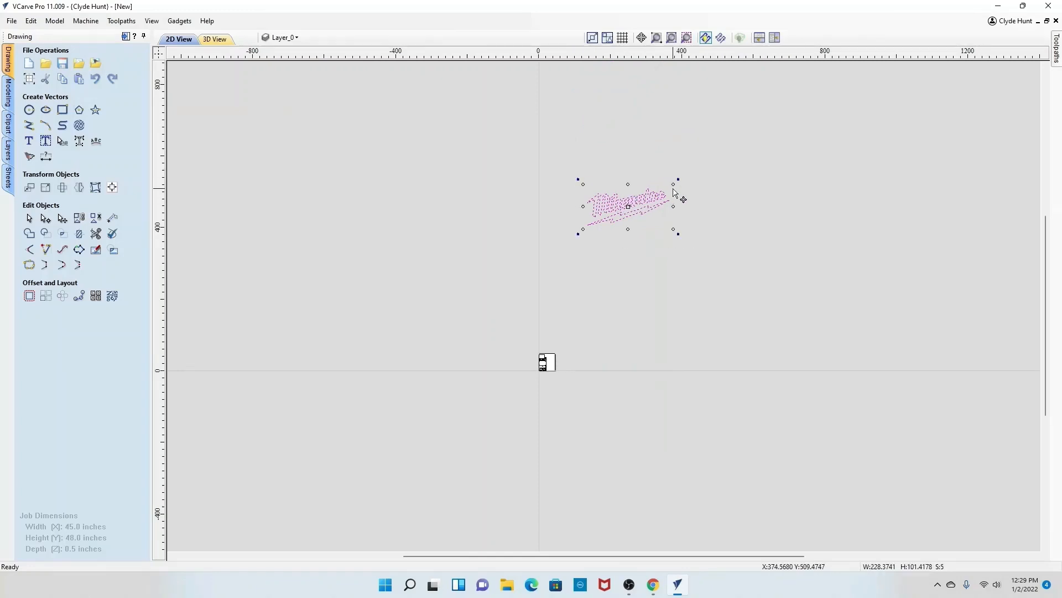
pyautogui.moveTo(607, 223); pyautogui.dragTo(555, 360)
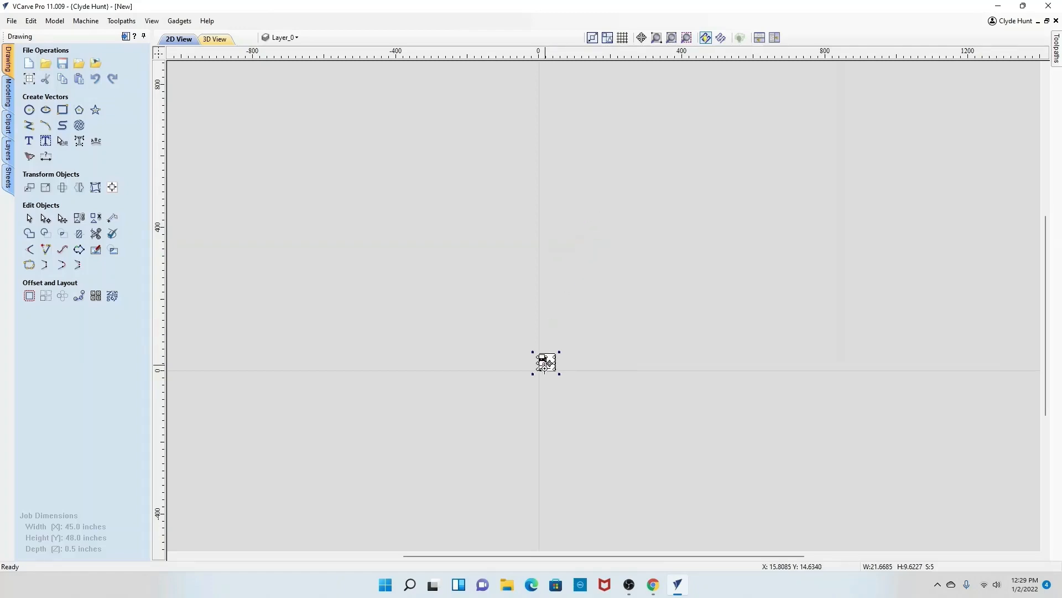
pyautogui.scroll(8, 576, 309)
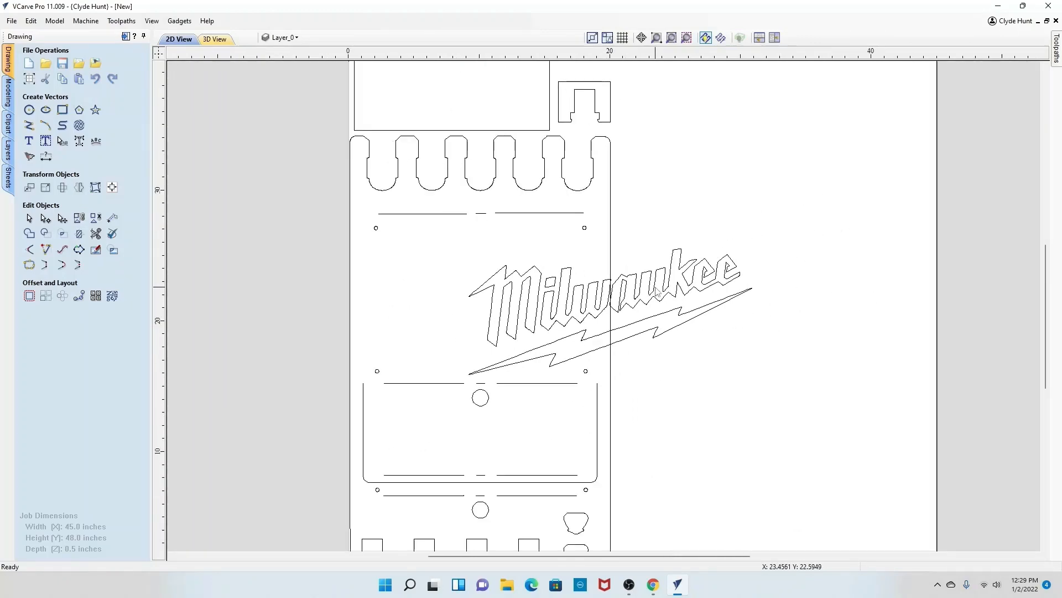
# Step: Select all pieces of the Milwaukee logo and group them into one object
pyautogui.click(657, 292)
pyautogui.moveTo(720, 344); pyautogui.dragTo(464, 269)
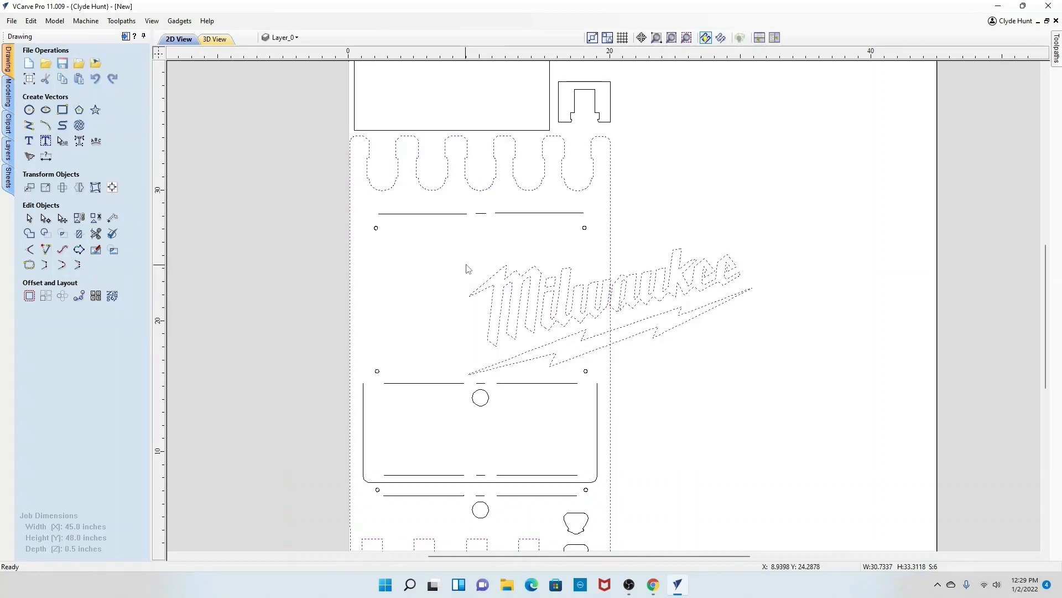
pyautogui.keyDown('shift'); pyautogui.click(612, 256); pyautogui.keyUp('shift')
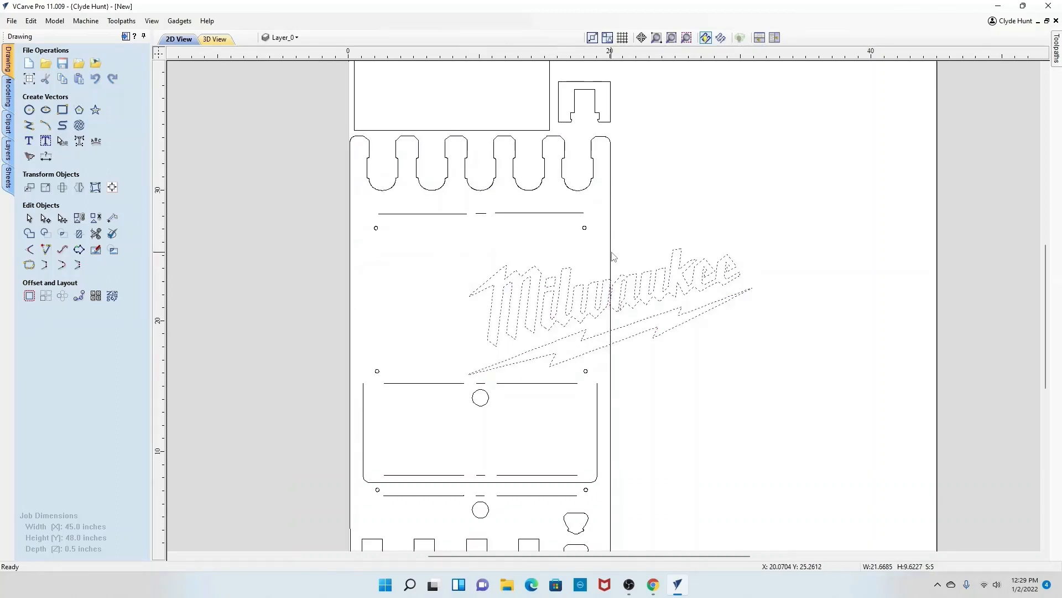
pyautogui.rightClick(637, 286)
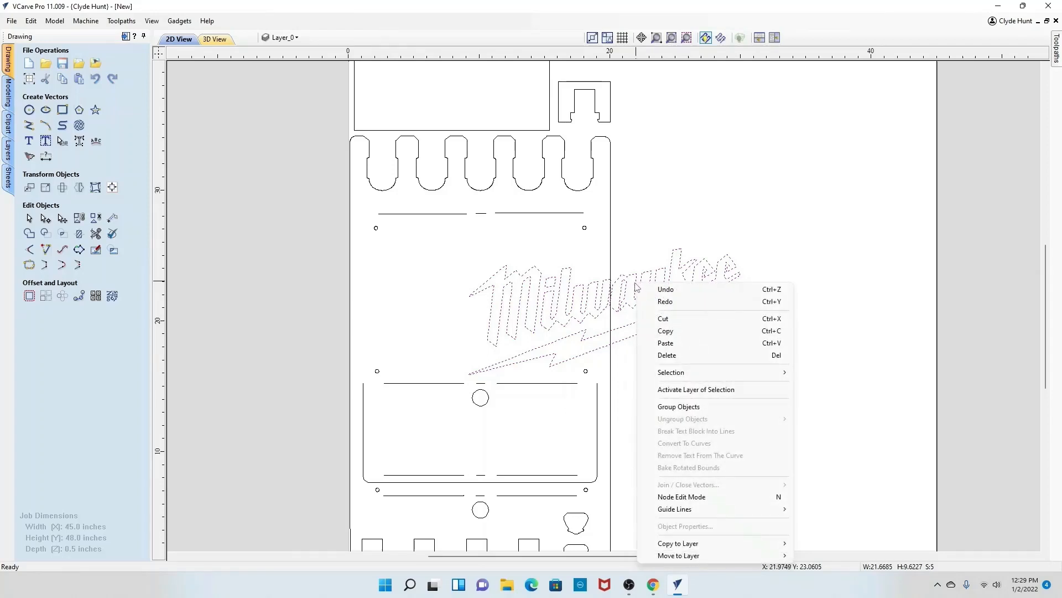
pyautogui.click(670, 408)
pyautogui.click(668, 370)
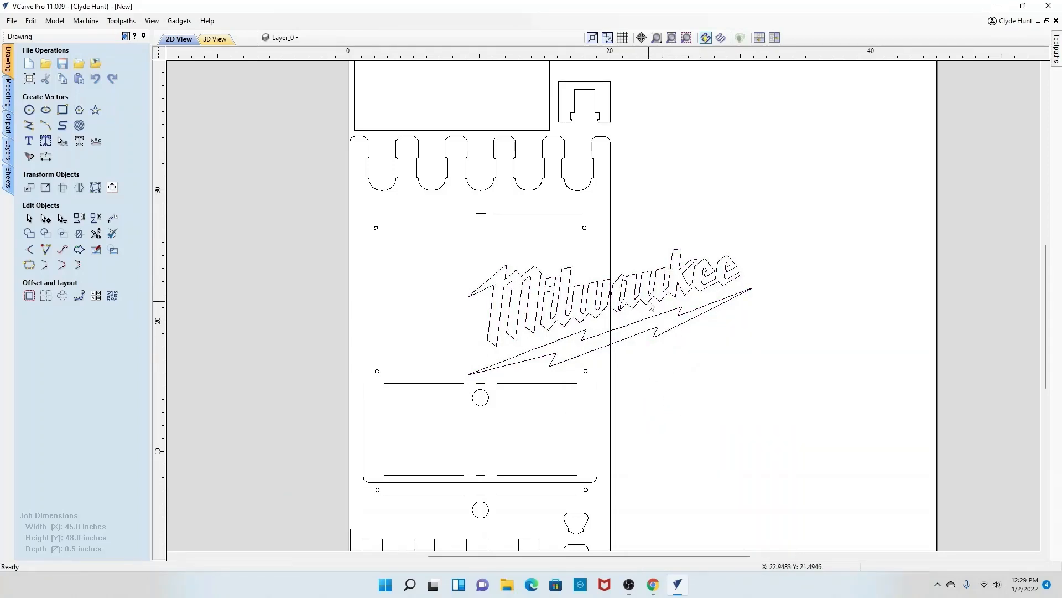
# Step: Select the logo at several points to check that it selects as a single grouped object
pyautogui.click(648, 306)
pyautogui.click(652, 306)
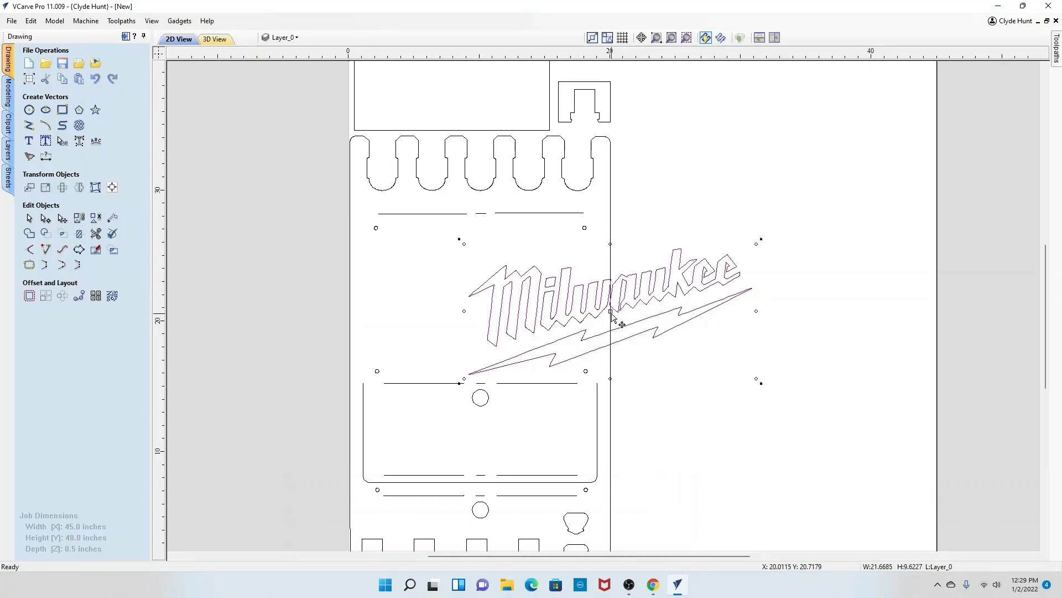
pyautogui.click(612, 314)
pyautogui.click(644, 307)
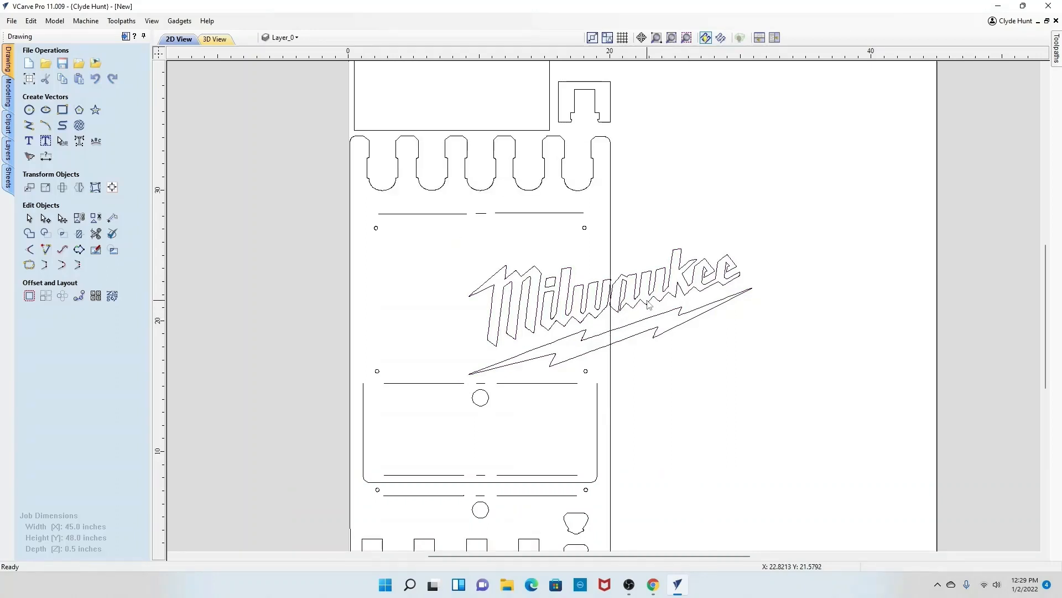
pyautogui.click(648, 305)
pyautogui.click(650, 309)
pyautogui.click(642, 303)
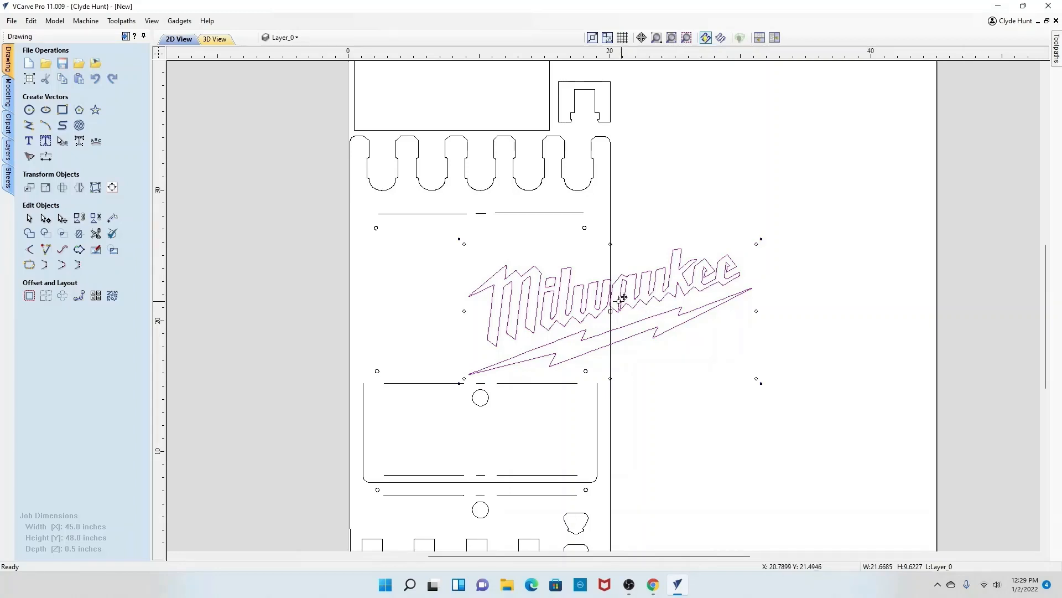
# Step: Scale the Milwaukee logo down and reposition it inside the drill holder's middle panel
pyautogui.moveTo(612, 312); pyautogui.dragTo(501, 298)
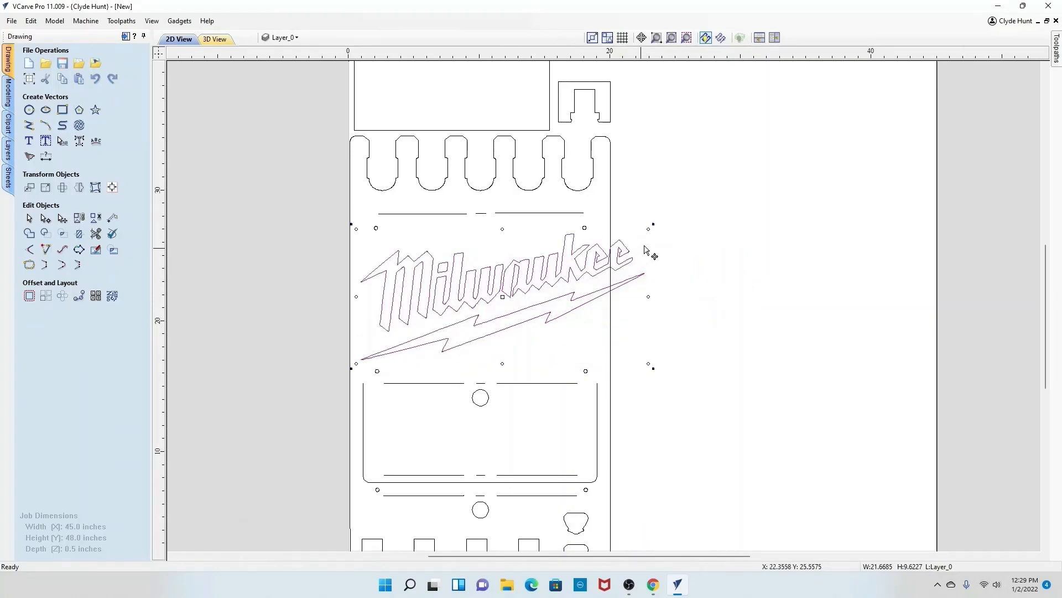
pyautogui.moveTo(649, 229); pyautogui.dragTo(577, 257)
pyautogui.moveTo(467, 310); pyautogui.dragTo(484, 297)
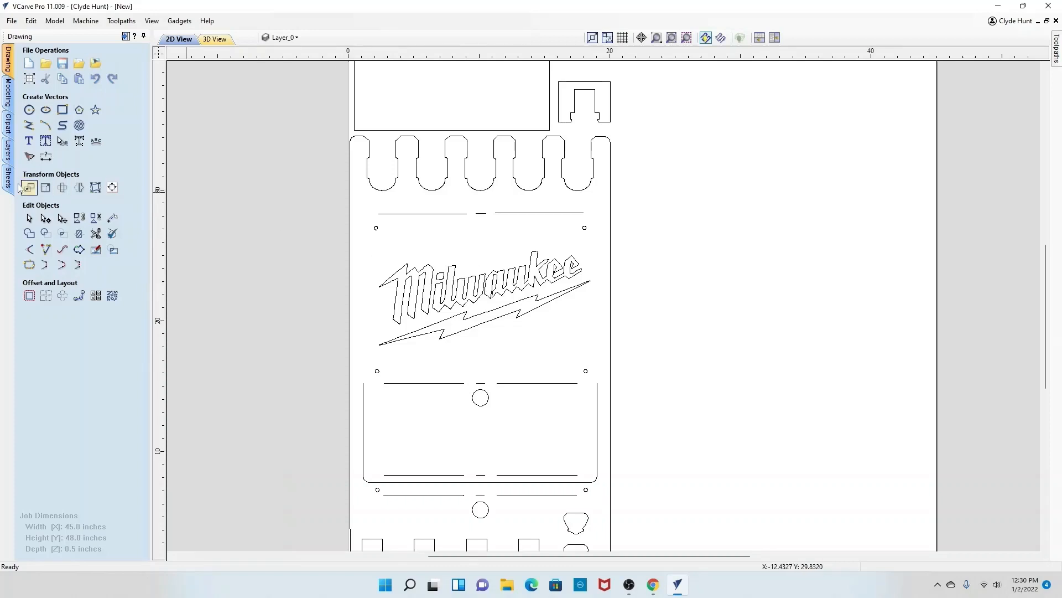
# Step: Draw guide rectangles of 1.5 x 3.5 inches above the logo and 2.25 x 3.25 inches at the panel's left edge
pyautogui.click(62, 110)
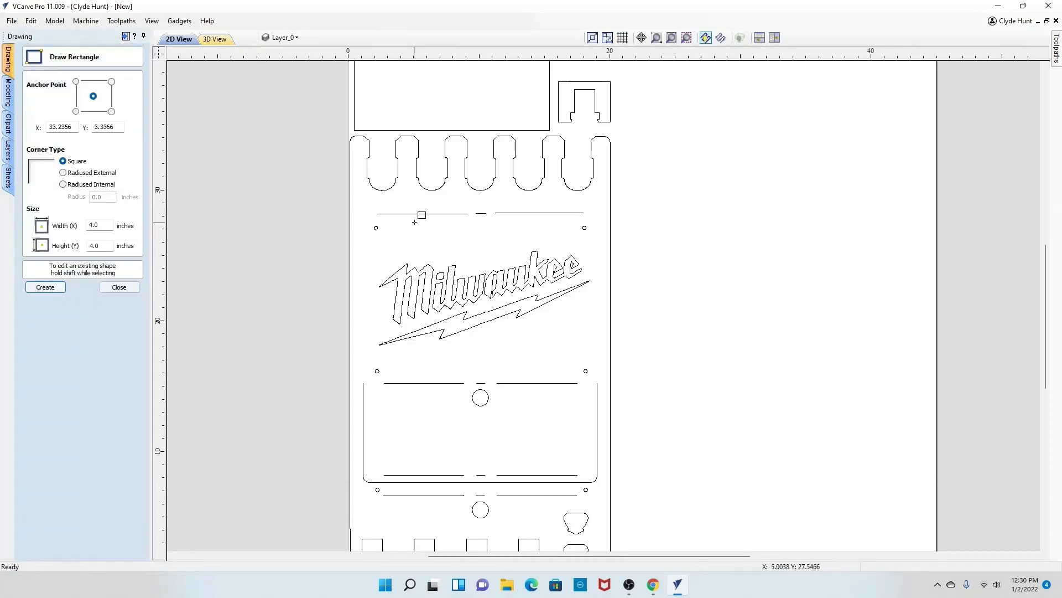
pyautogui.moveTo(423, 215); pyautogui.dragTo(442, 259)
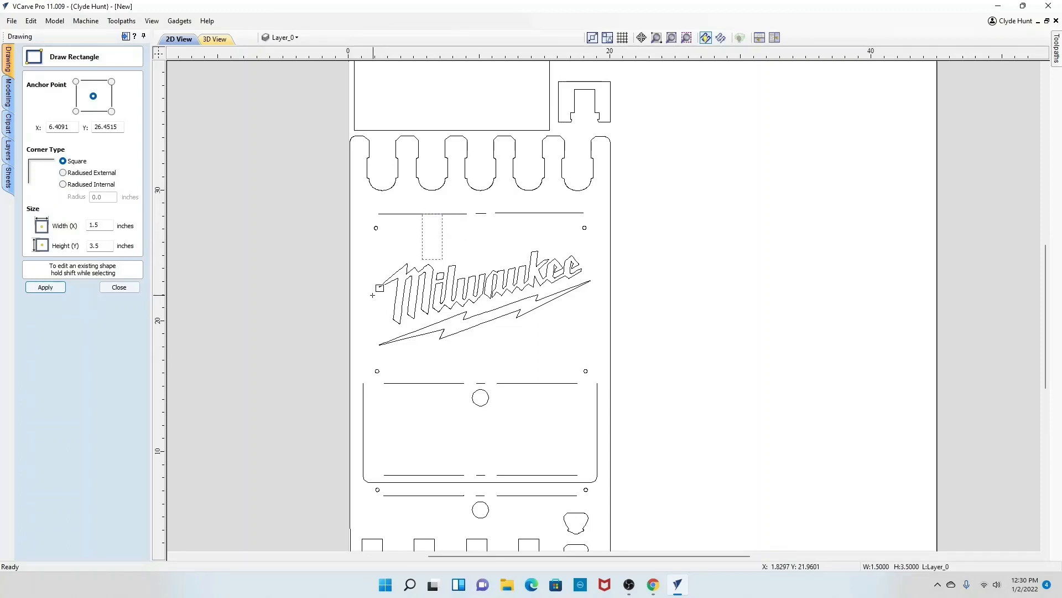
pyautogui.moveTo(350, 269); pyautogui.dragTo(378, 311)
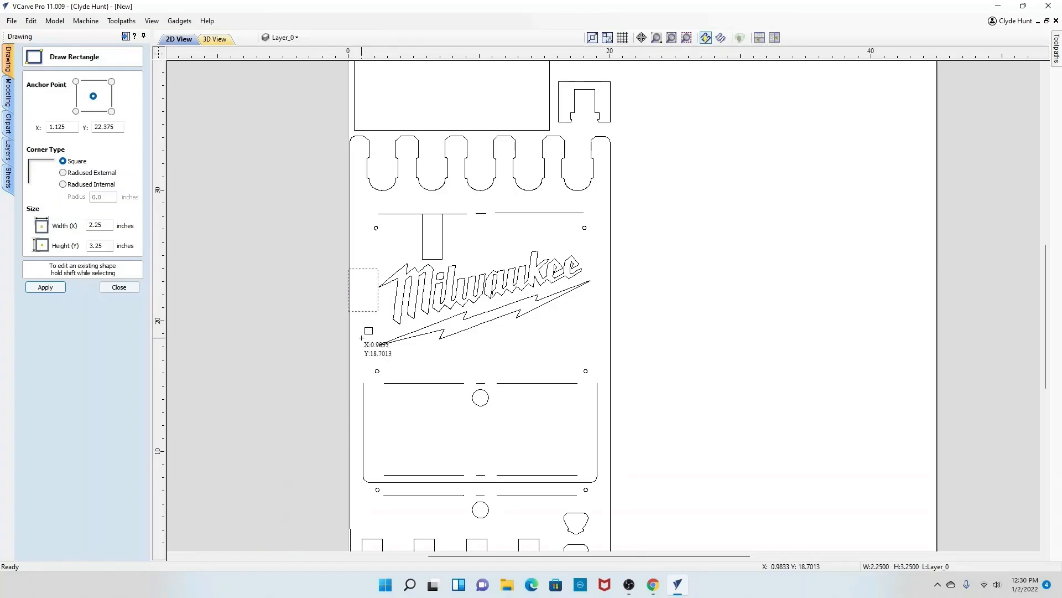
pyautogui.click(123, 287)
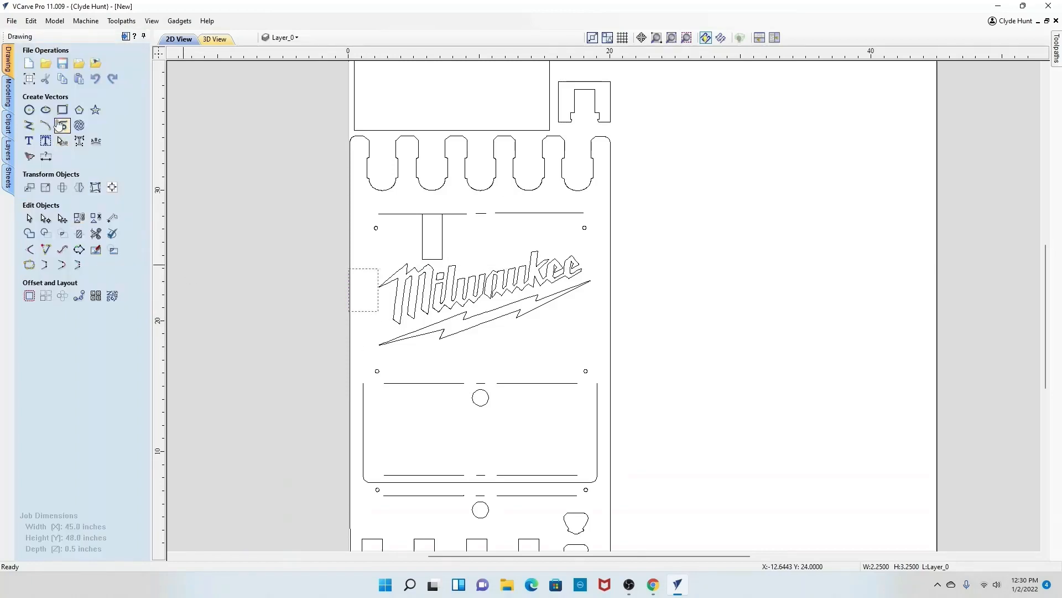
# Step: Copy the 1.5 x 3.5 inch guide rectangle to the gap below the logo
pyautogui.click(29, 218)
pyautogui.click(421, 239)
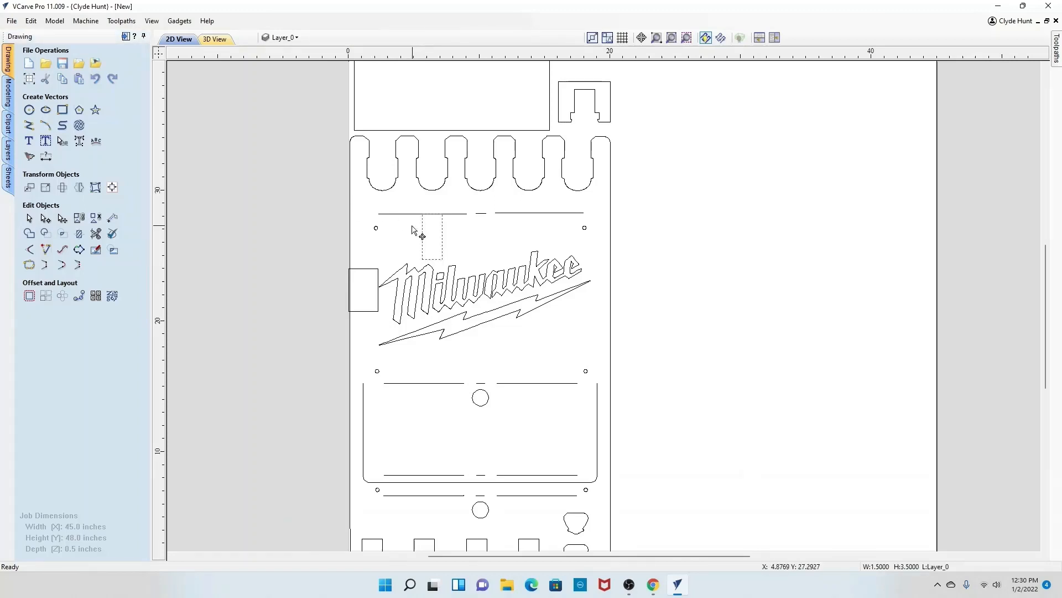
pyautogui.click(437, 231)
pyautogui.moveTo(437, 231); pyautogui.dragTo(430, 360)
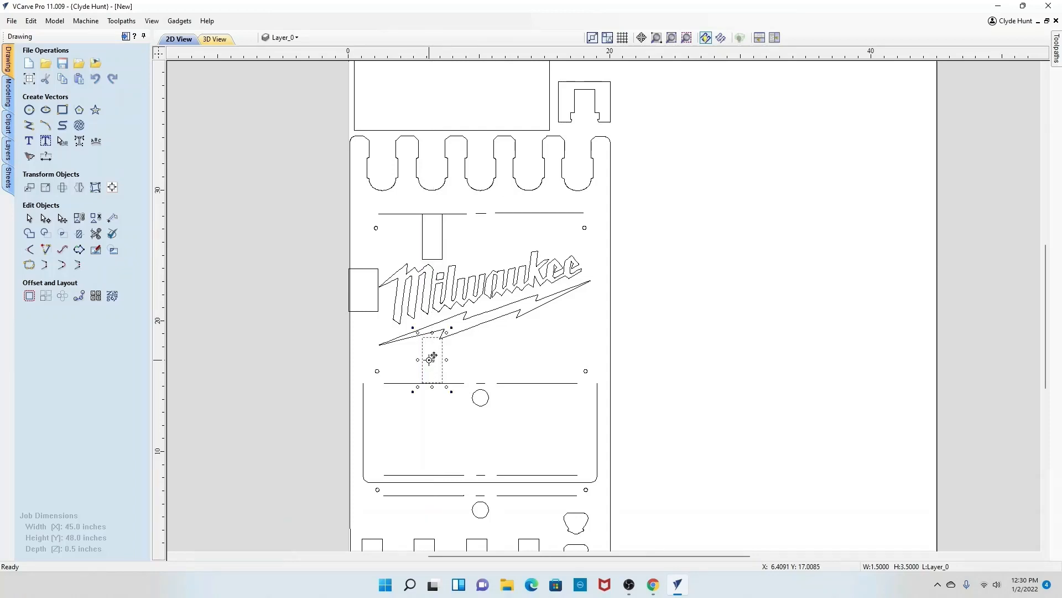
pyautogui.click(476, 238)
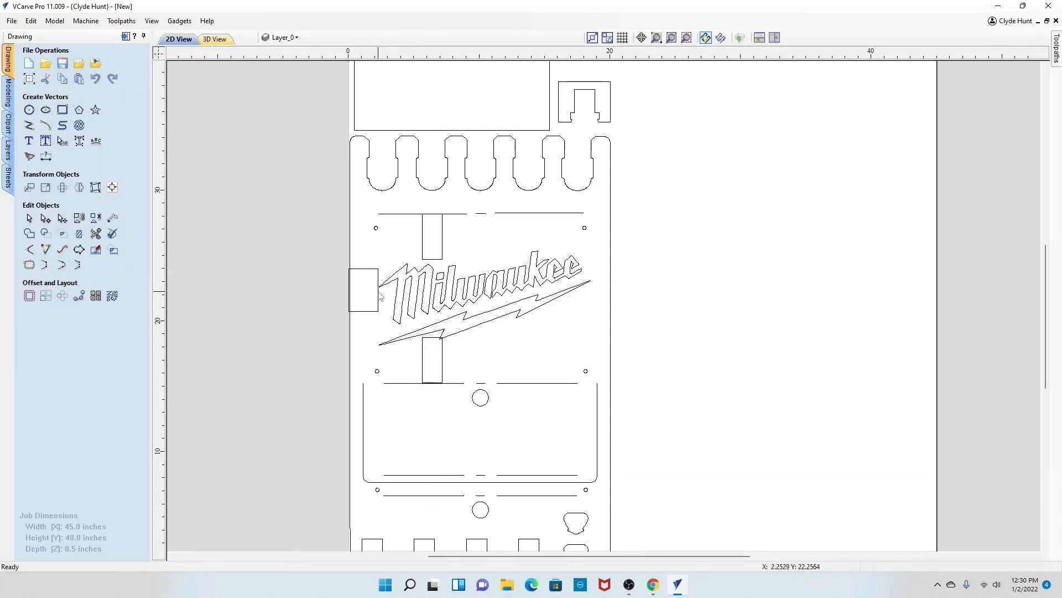
# Step: Copy the left guide rectangle to the right side of the logo against the panel's right edge
pyautogui.click(380, 297)
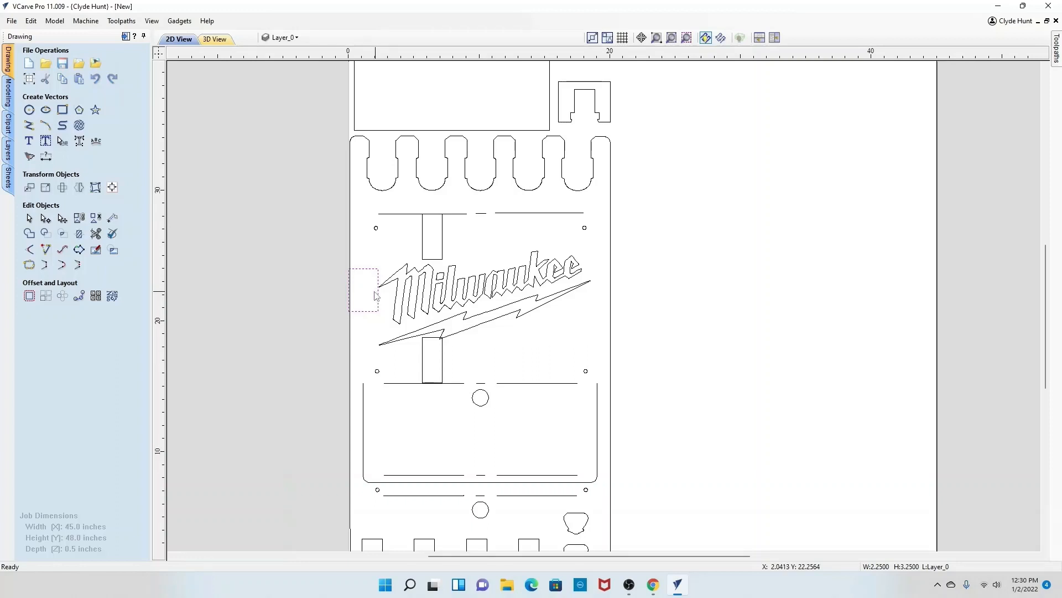
pyautogui.click(375, 296)
pyautogui.moveTo(375, 296); pyautogui.dragTo(599, 282)
# Step: Nudge the left guide rectangle so it sits flush with the panel's left edge
pyautogui.click(378, 299)
pyautogui.click(378, 297)
pyautogui.moveTo(365, 288); pyautogui.dragTo(362, 291)
pyautogui.scroll(8, 359, 293)
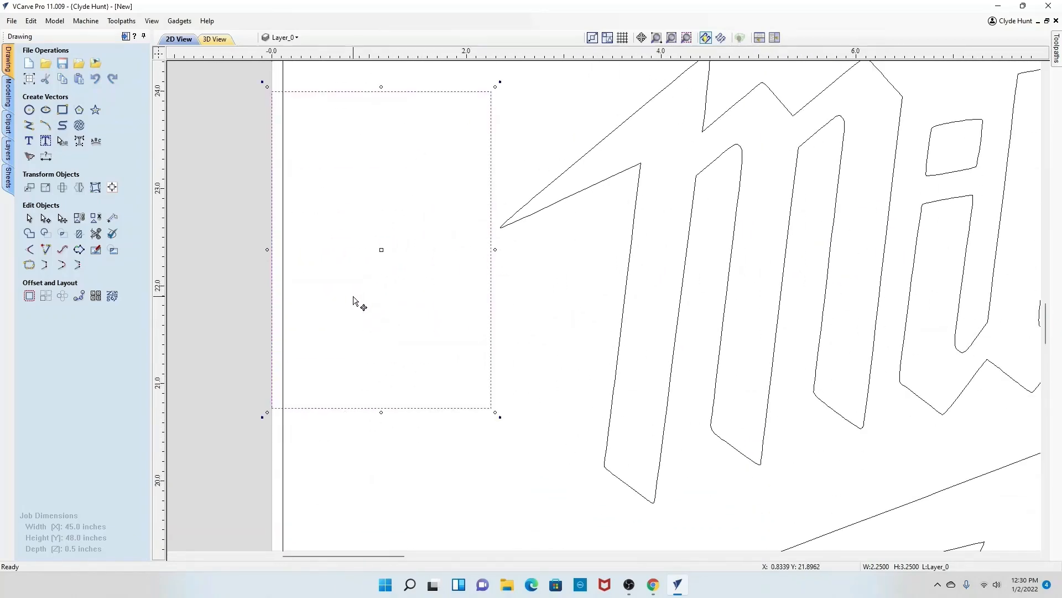
pyautogui.moveTo(381, 249); pyautogui.dragTo(391, 247)
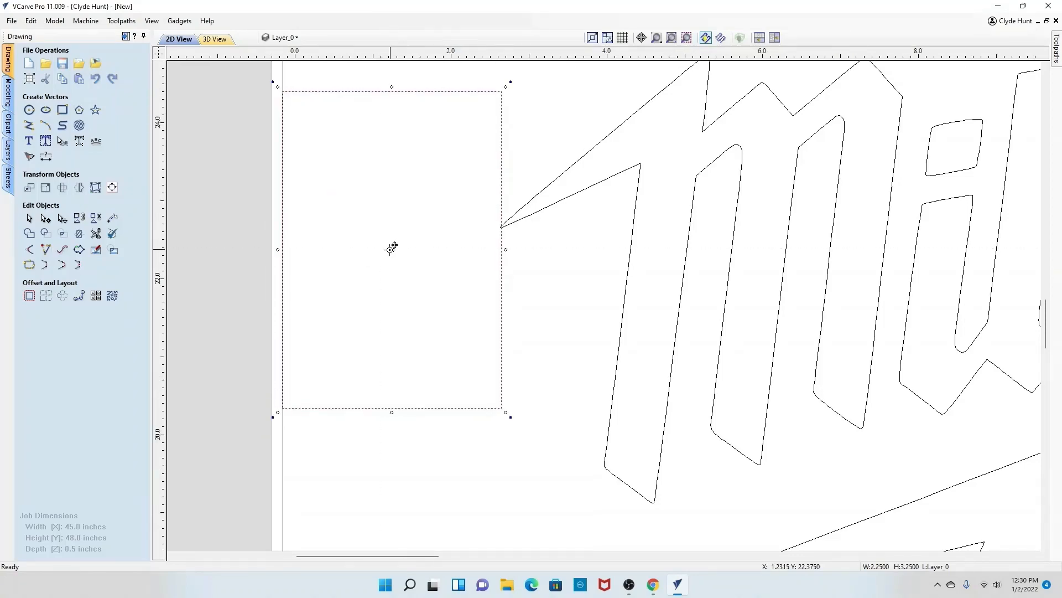
pyautogui.scroll(-5, 391, 247)
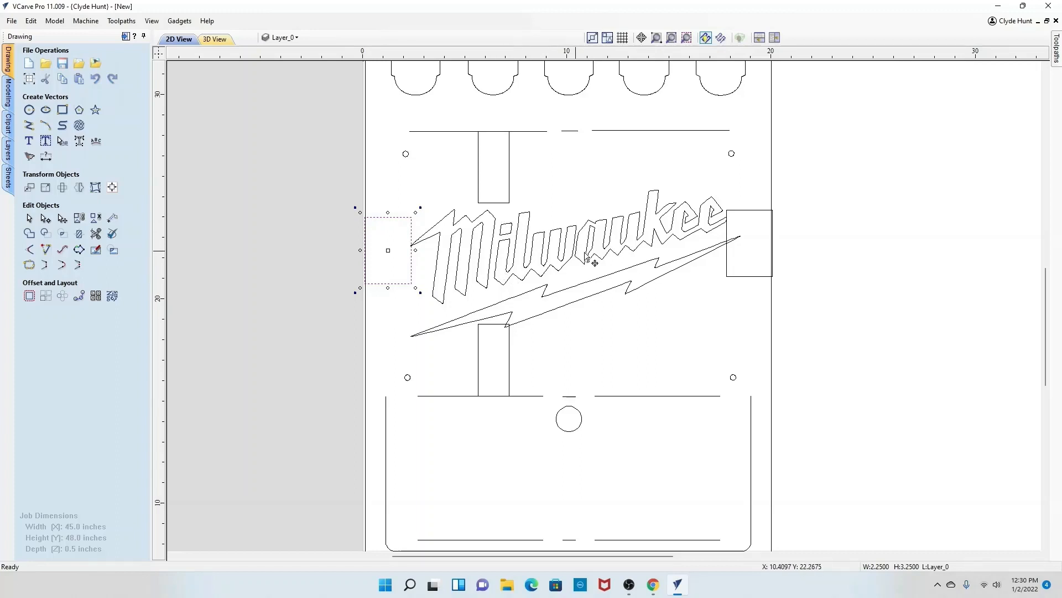
# Step: Nudge the logo to fit snugly between the four guide rectangles
pyautogui.click(579, 233)
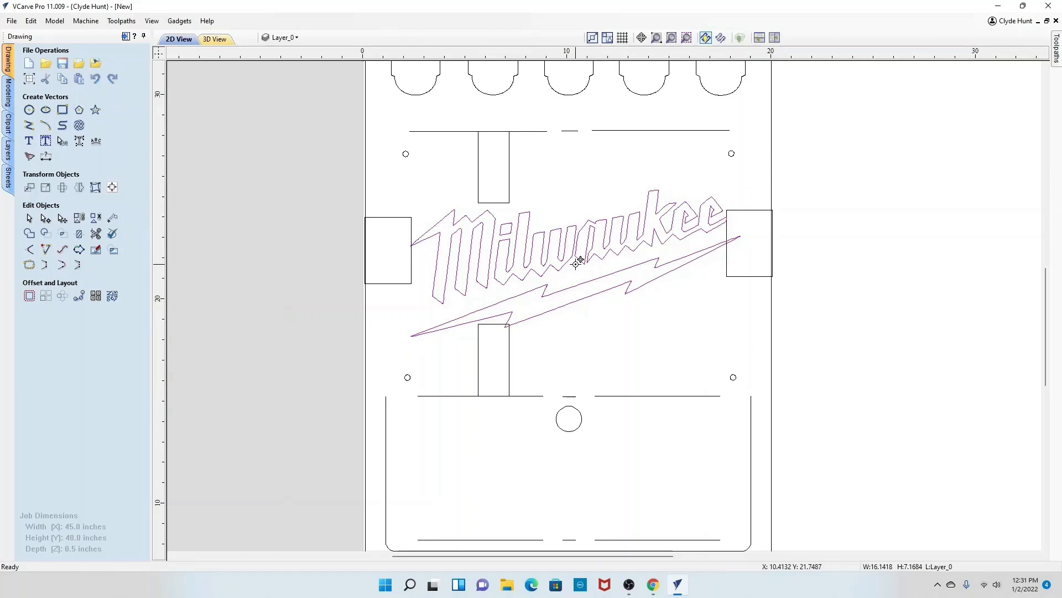
pyautogui.moveTo(579, 260); pyautogui.dragTo(579, 258)
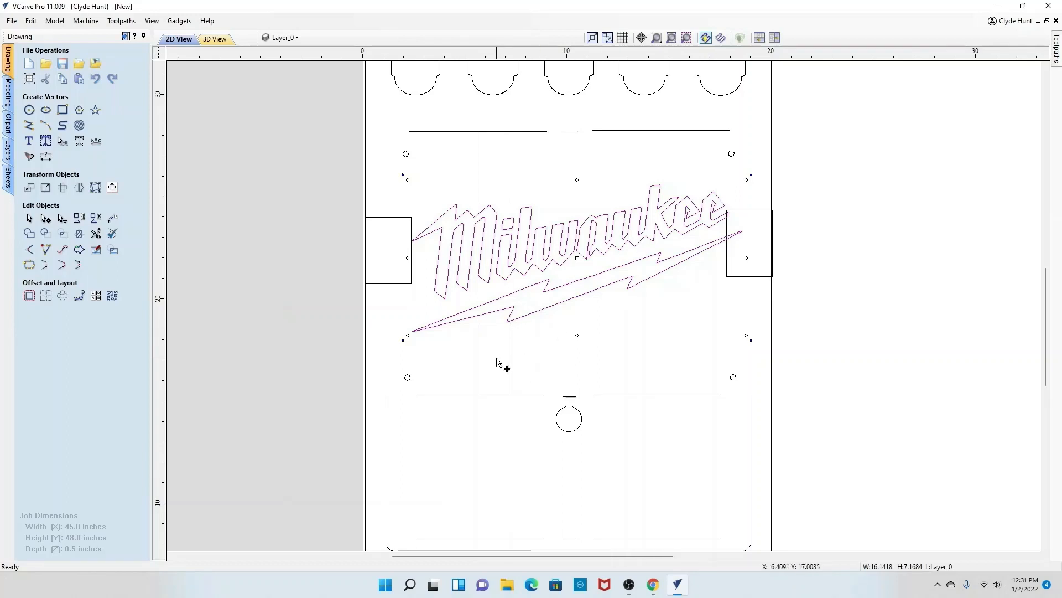
# Step: Delete all four guide rectangles around the logo
pyautogui.click(511, 352)
pyautogui.press('Delete')
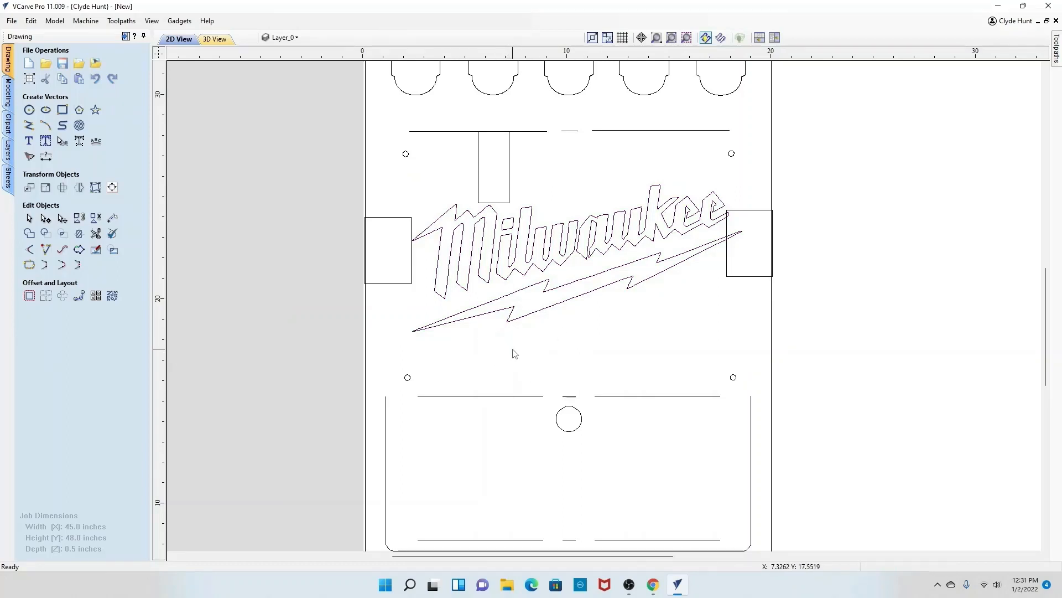
pyautogui.click(736, 276)
pyautogui.press('Delete')
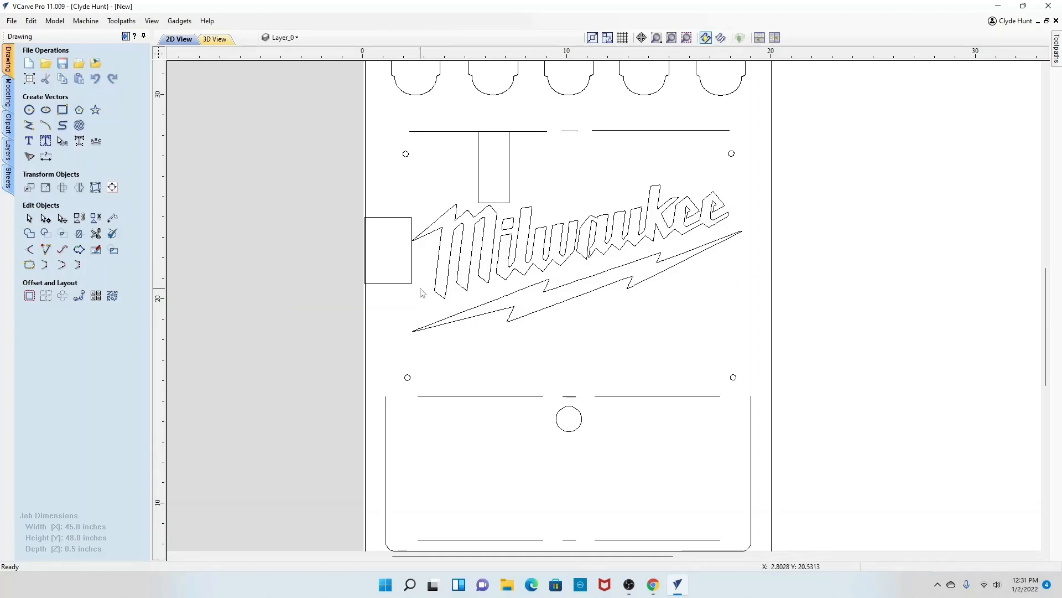
pyautogui.click(413, 284)
pyautogui.press('Delete')
pyautogui.click(479, 200)
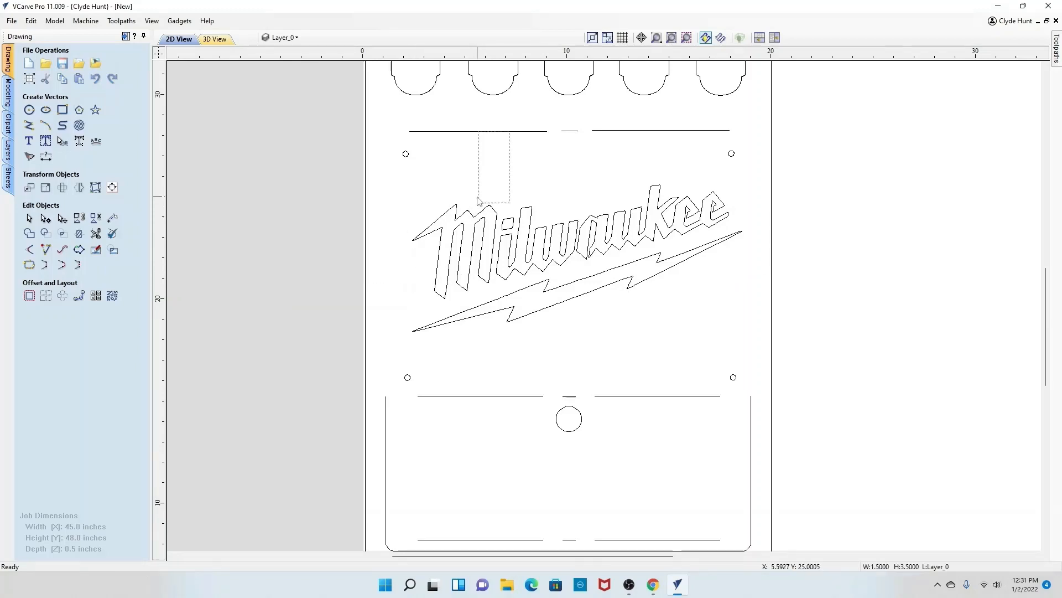
pyautogui.press('Delete')
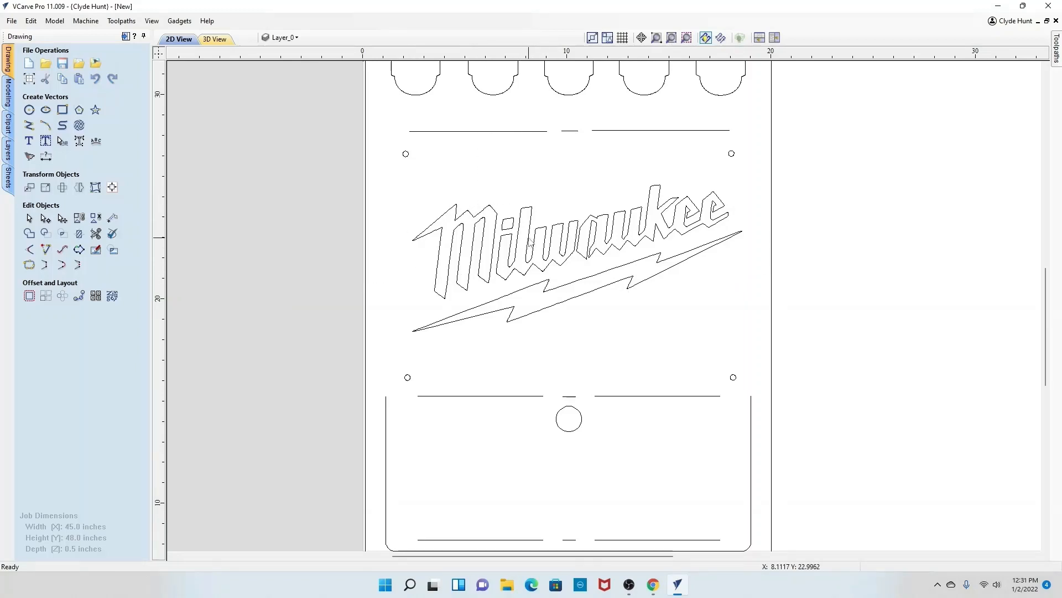
# Step: Move the Milwaukee logo onto the INSIDE layer
pyautogui.click(532, 242)
pyautogui.rightClick(534, 246)
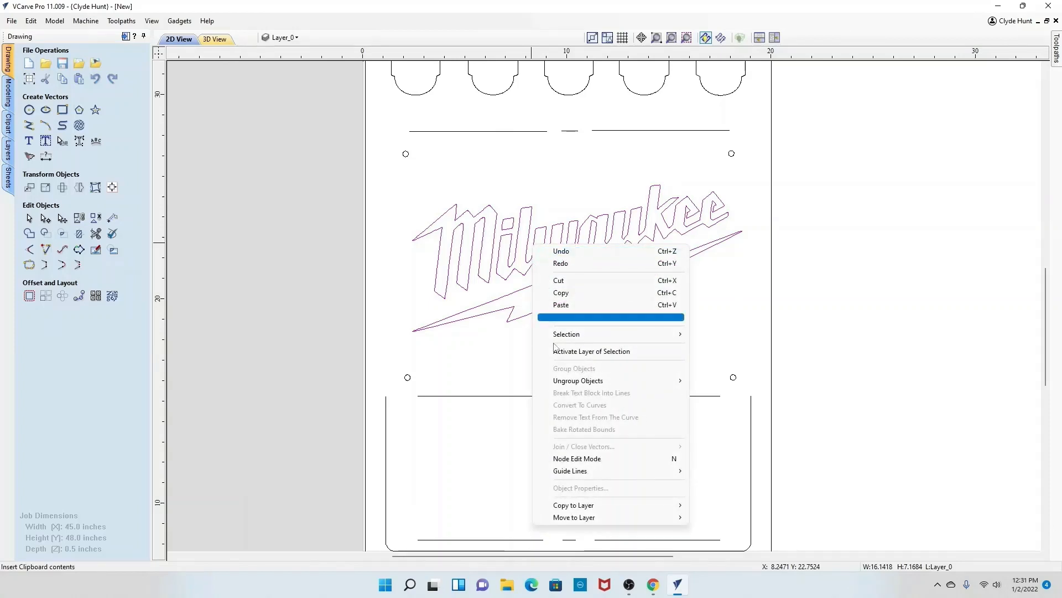
pyautogui.moveTo(636, 520)
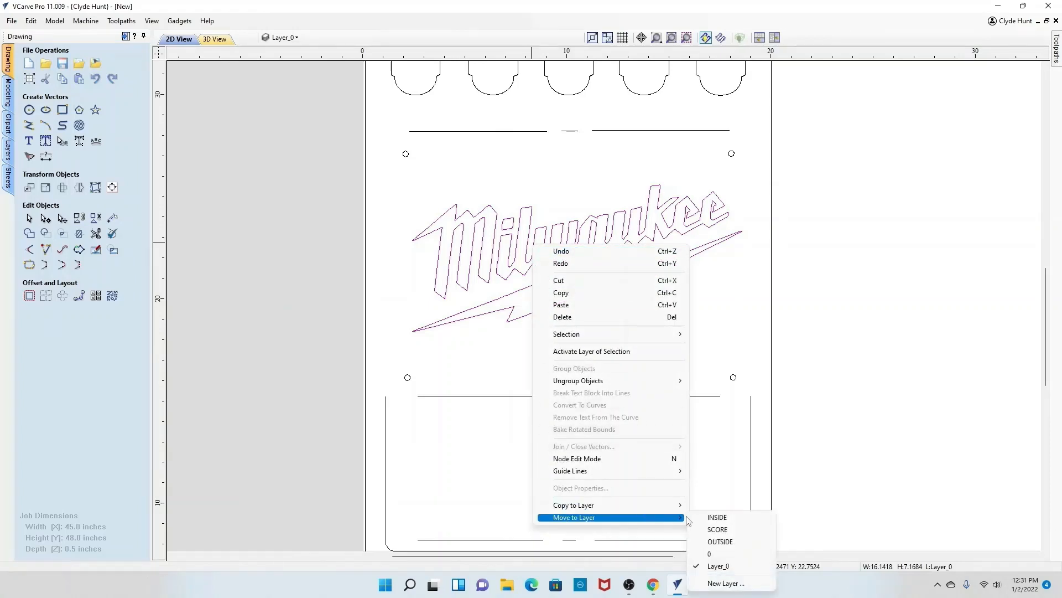
pyautogui.click(714, 519)
# Step: Delete the unused layer named 0
pyautogui.scroll(-5, 667, 490)
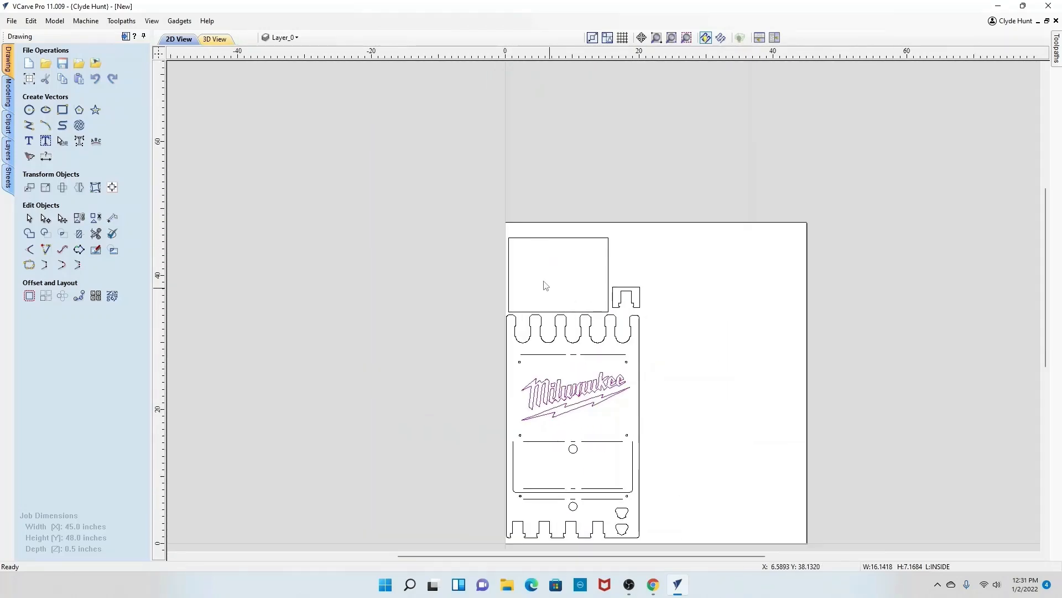
pyautogui.click(444, 215)
pyautogui.click(303, 40)
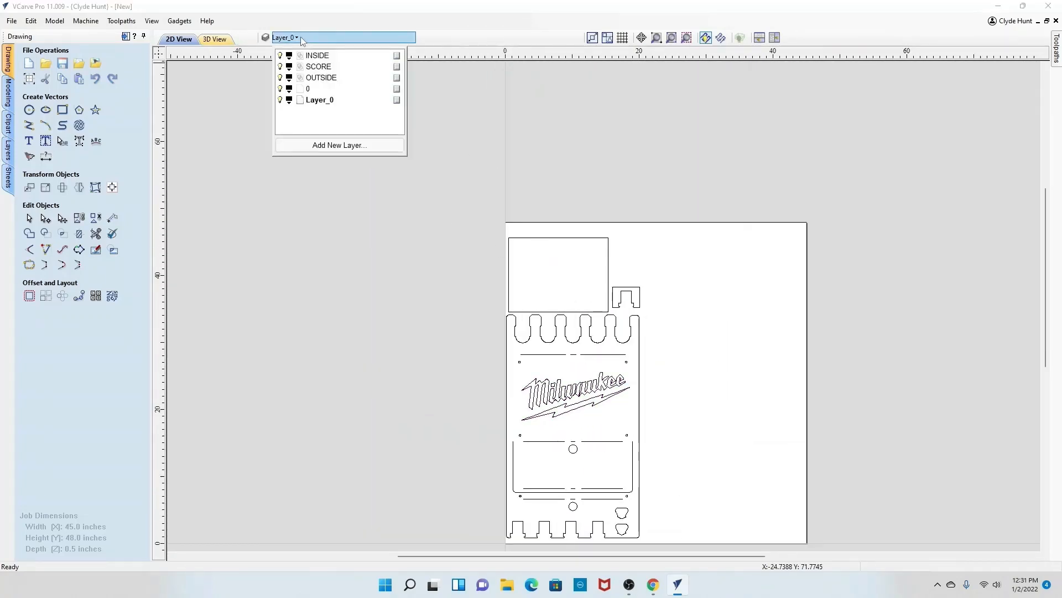
pyautogui.rightClick(398, 92)
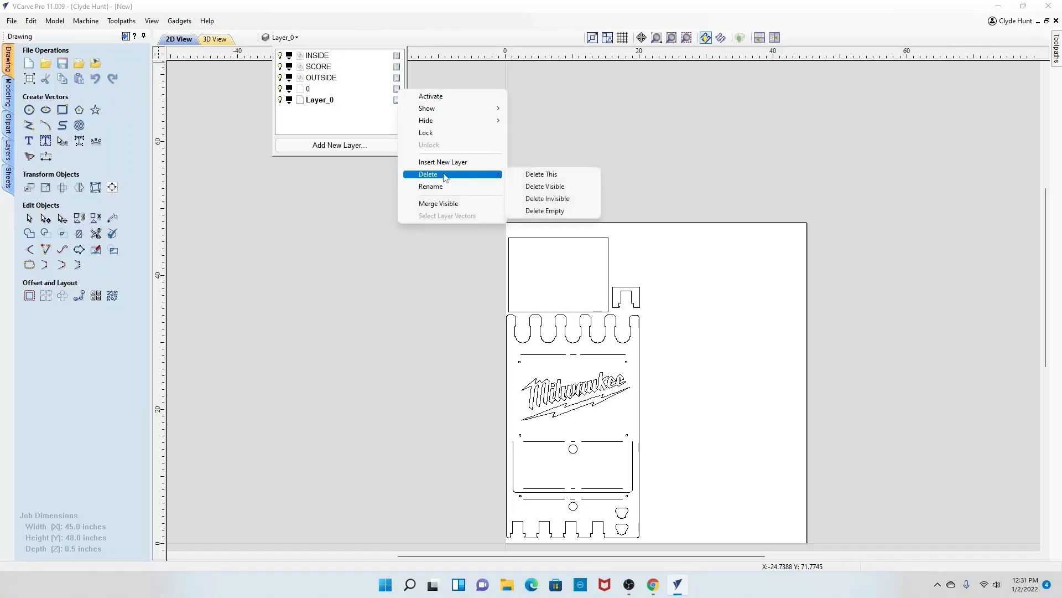
pyautogui.moveTo(491, 175)
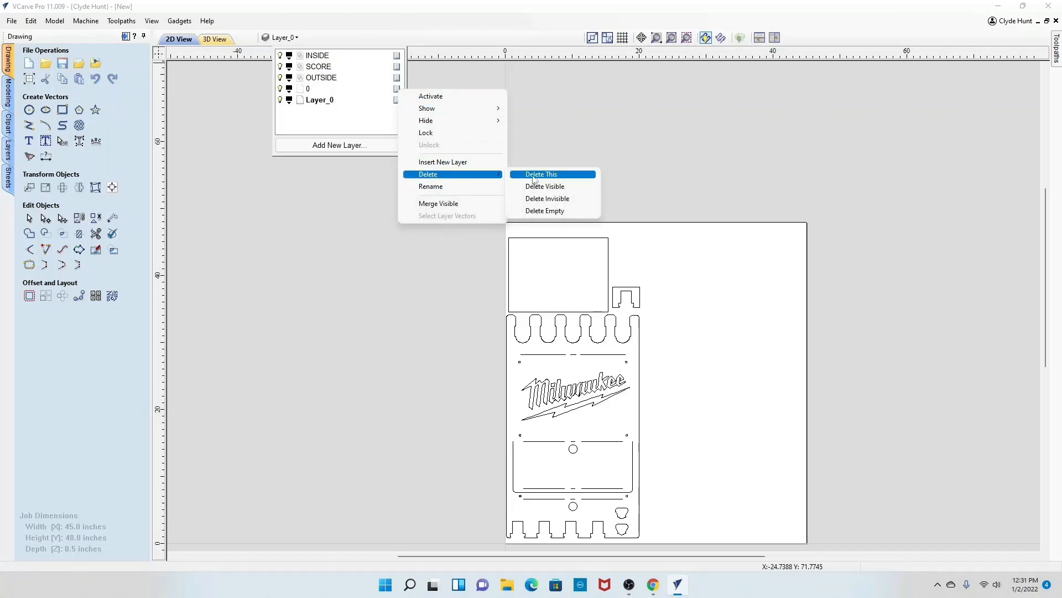
pyautogui.click(542, 175)
# Step: Delete the now empty Layer_0 layer
pyautogui.click(386, 92)
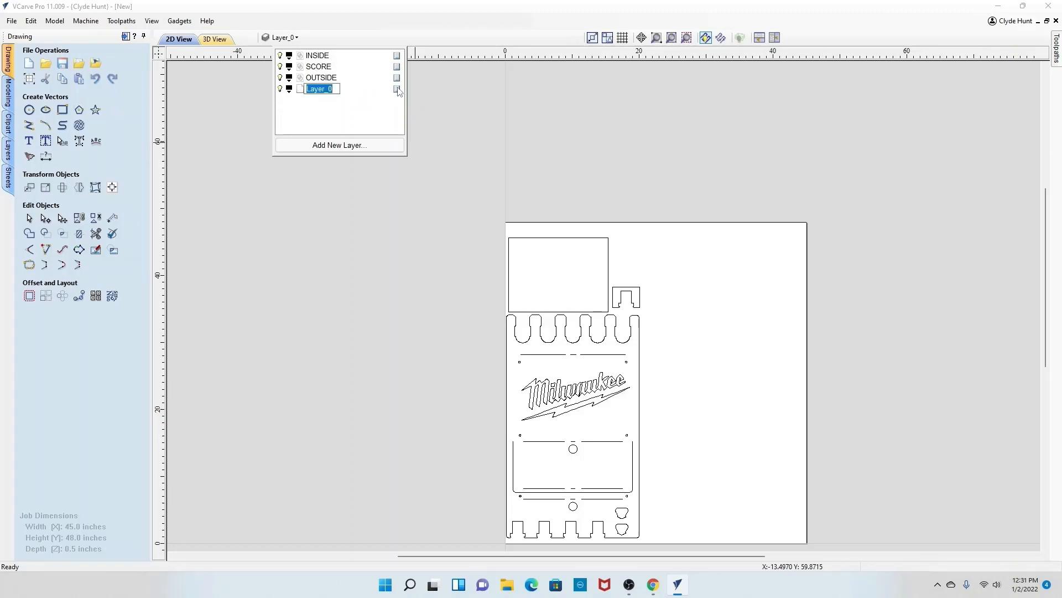
pyautogui.rightClick(397, 89)
pyautogui.moveTo(498, 175)
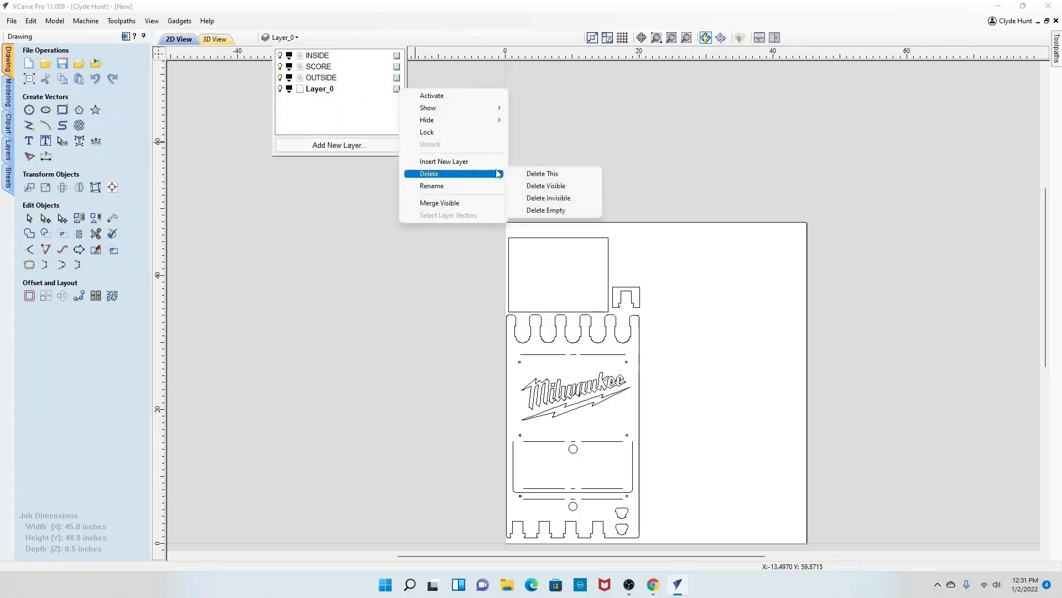
pyautogui.click(542, 173)
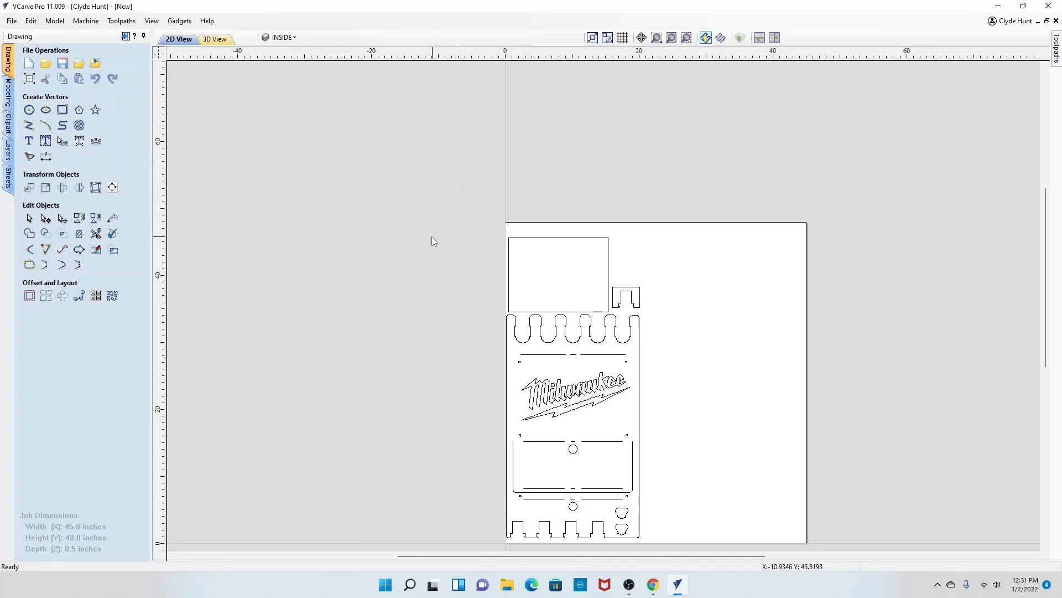
# Step: Add a length dimension across the width of the middle panel above the logo
pyautogui.scroll(1, 431, 238)
pyautogui.scroll(-3, 432, 238)
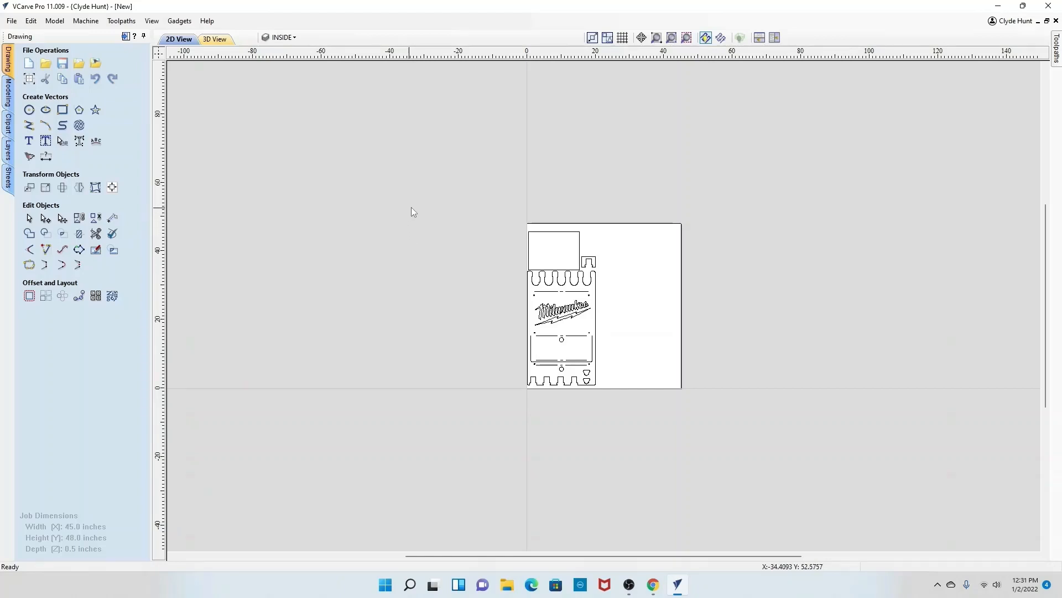
pyautogui.scroll(2, 560, 287)
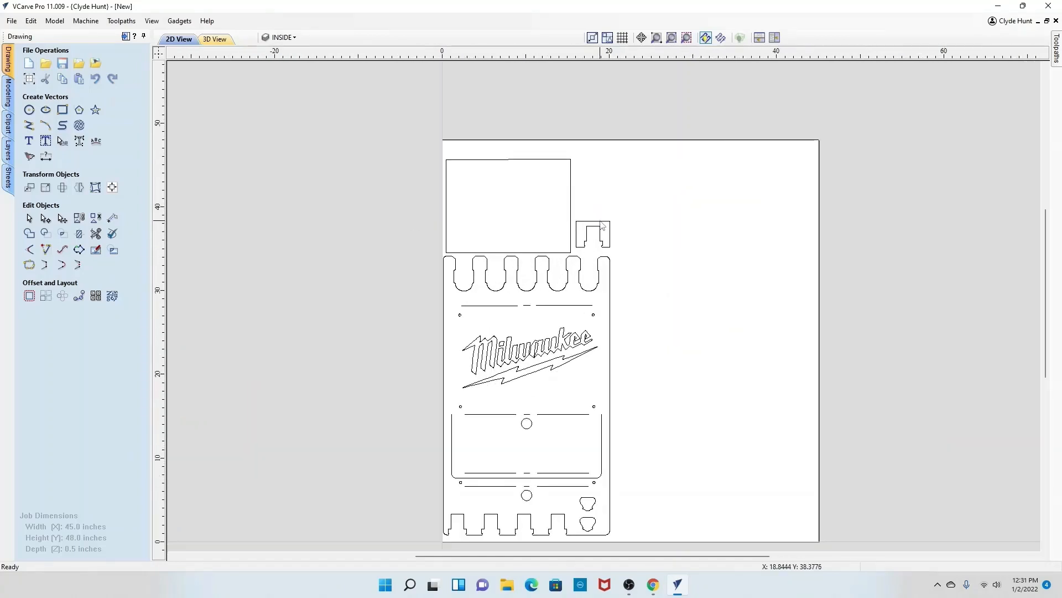
pyautogui.click(601, 227)
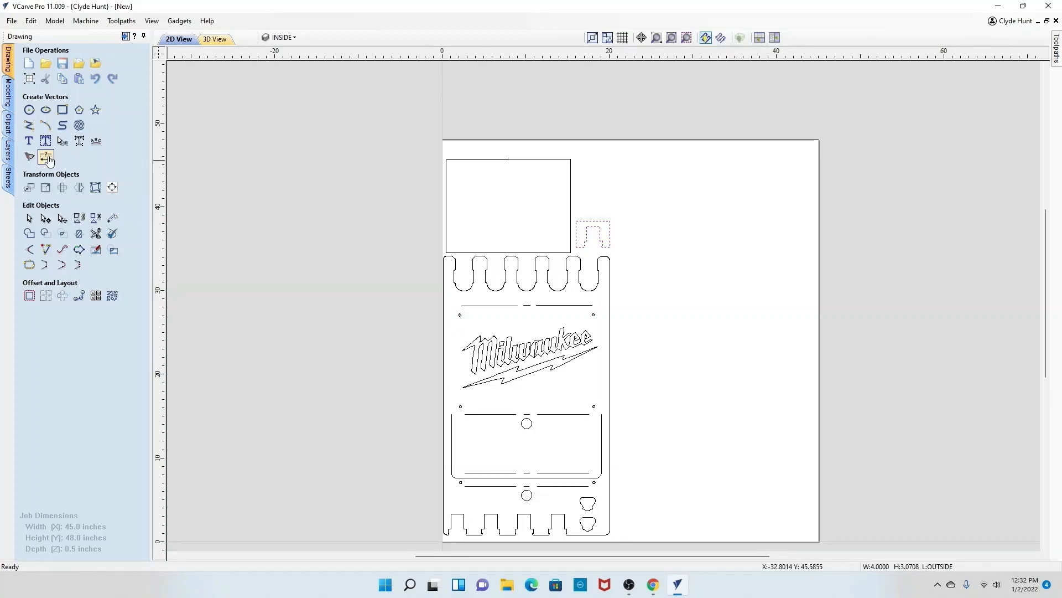
pyautogui.click(47, 158)
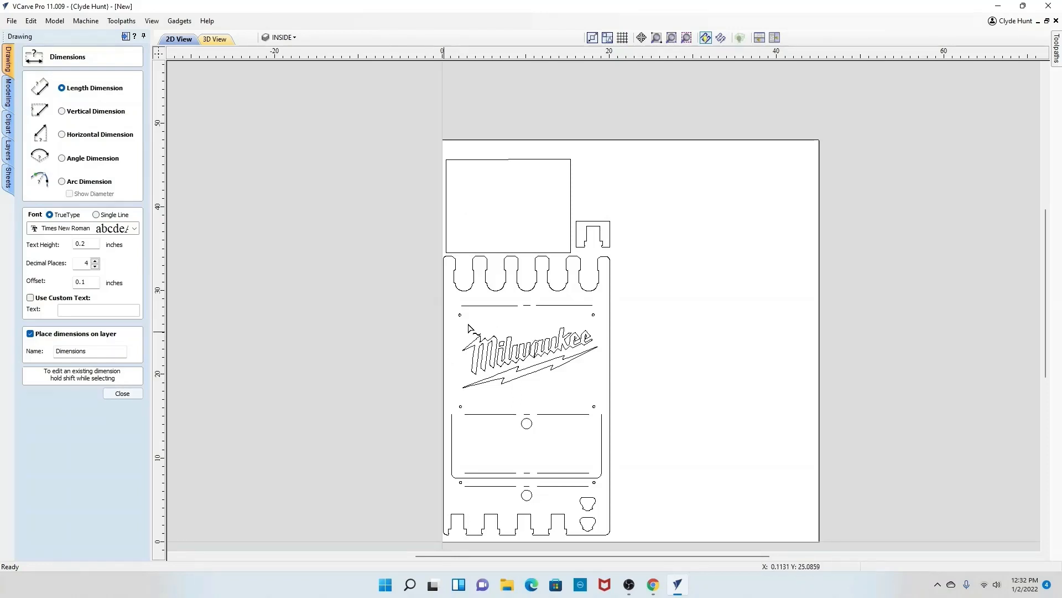
pyautogui.scroll(2, 461, 335)
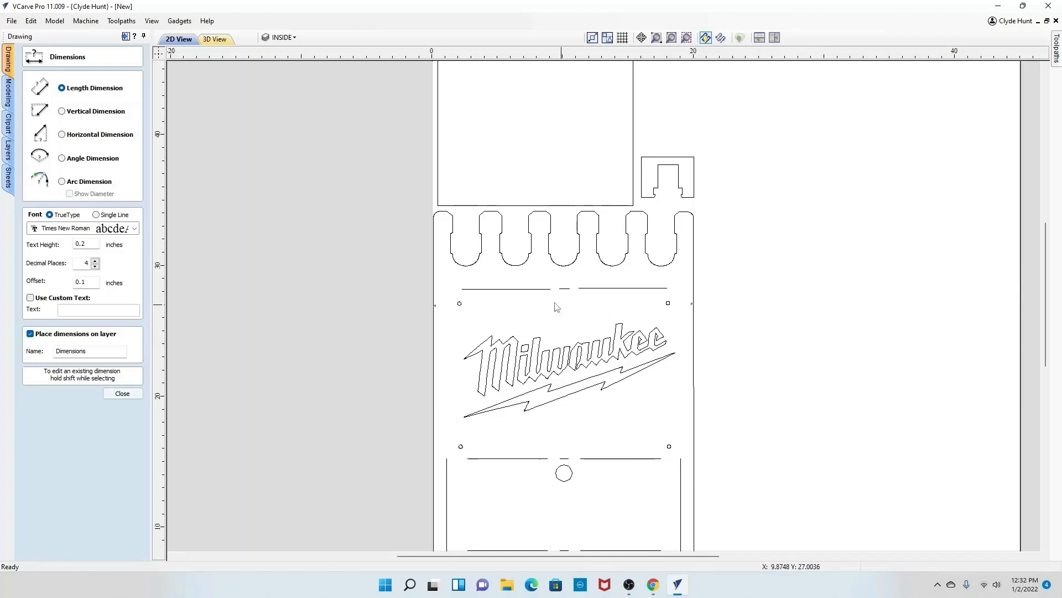
pyautogui.click(551, 323)
pyautogui.scroll(5, 552, 325)
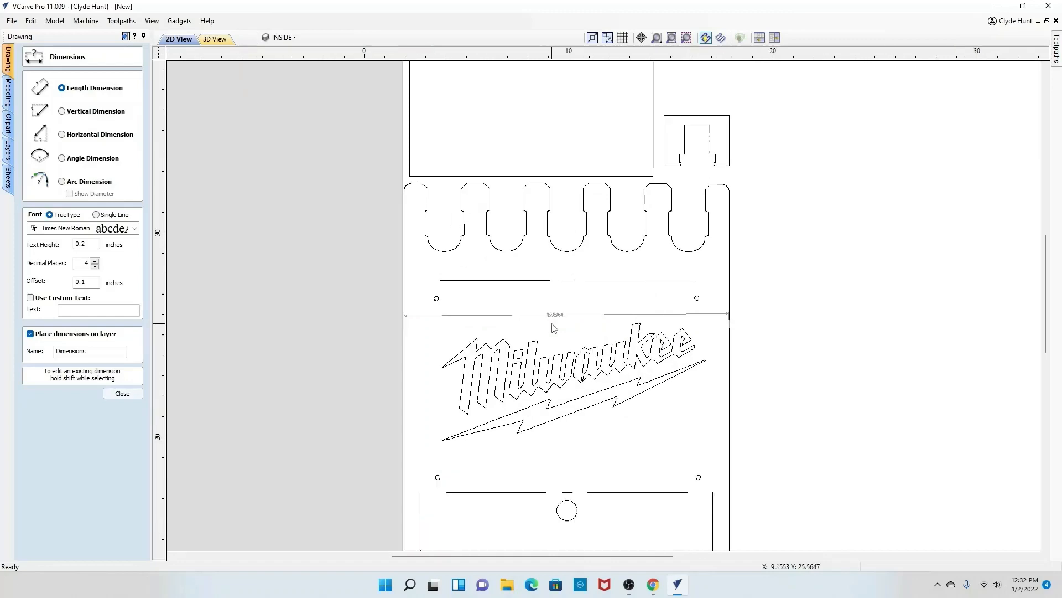
pyautogui.scroll(-3, 592, 326)
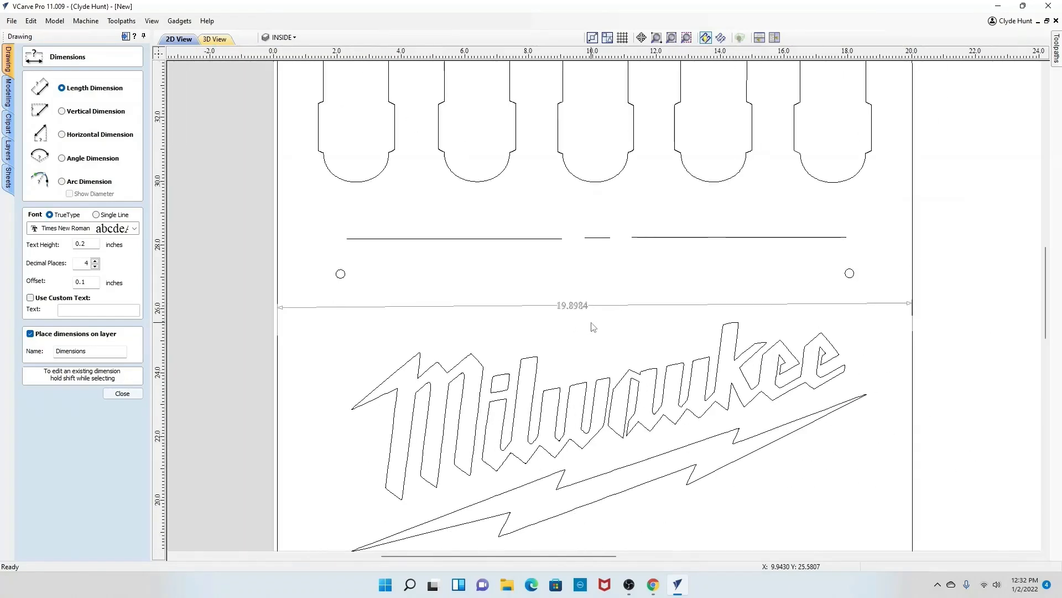
# Step: Add a length dimension along the full height of the holder's right edge, from top corner to bottom corner
pyautogui.scroll(-2, 592, 326)
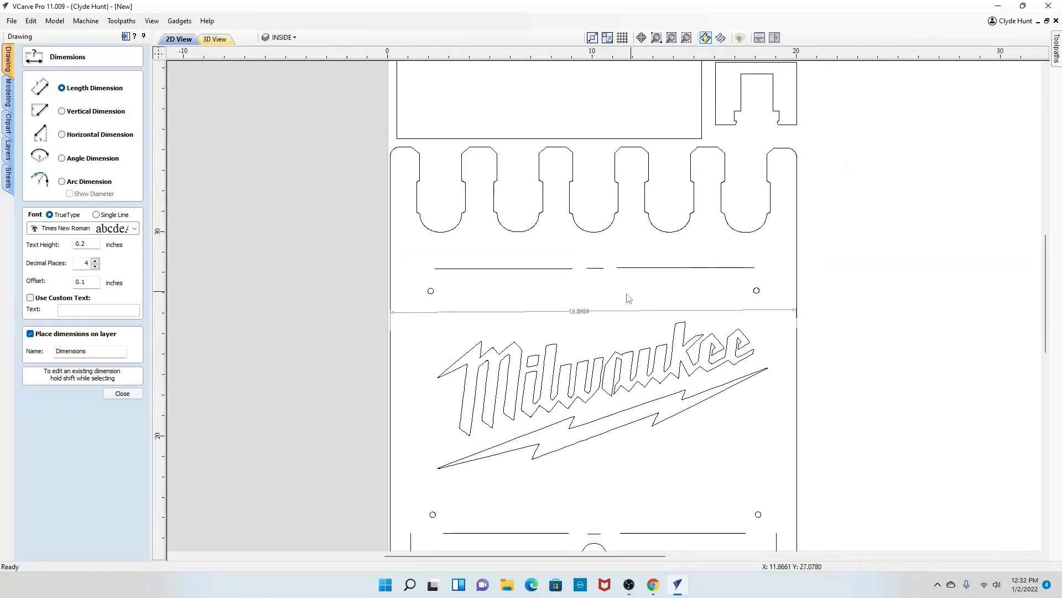
pyautogui.scroll(-2, 628, 302)
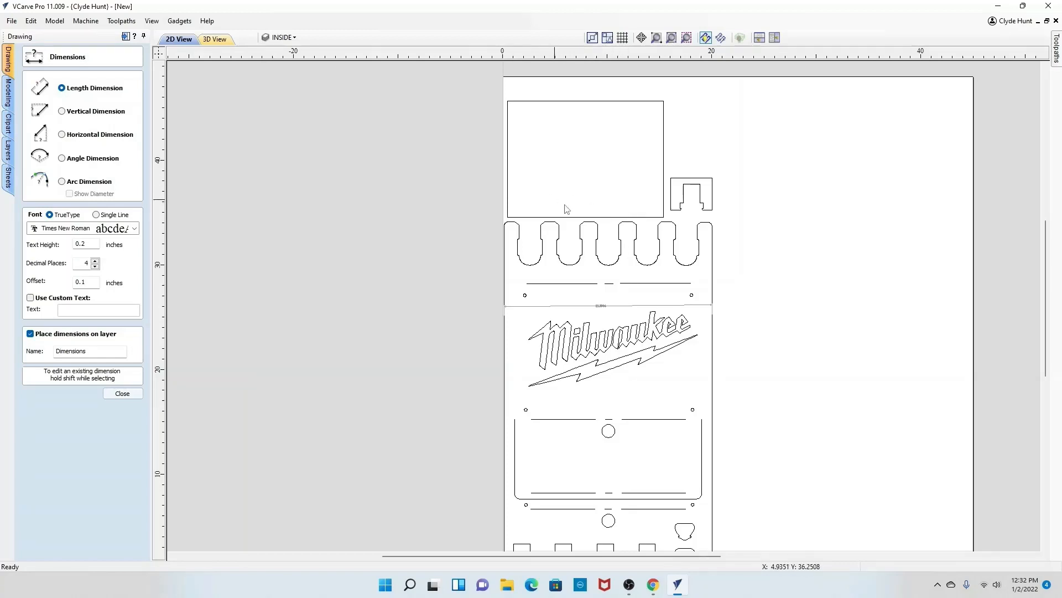
pyautogui.click(671, 218)
pyautogui.scroll(-3, 679, 446)
pyautogui.scroll(4, 572, 470)
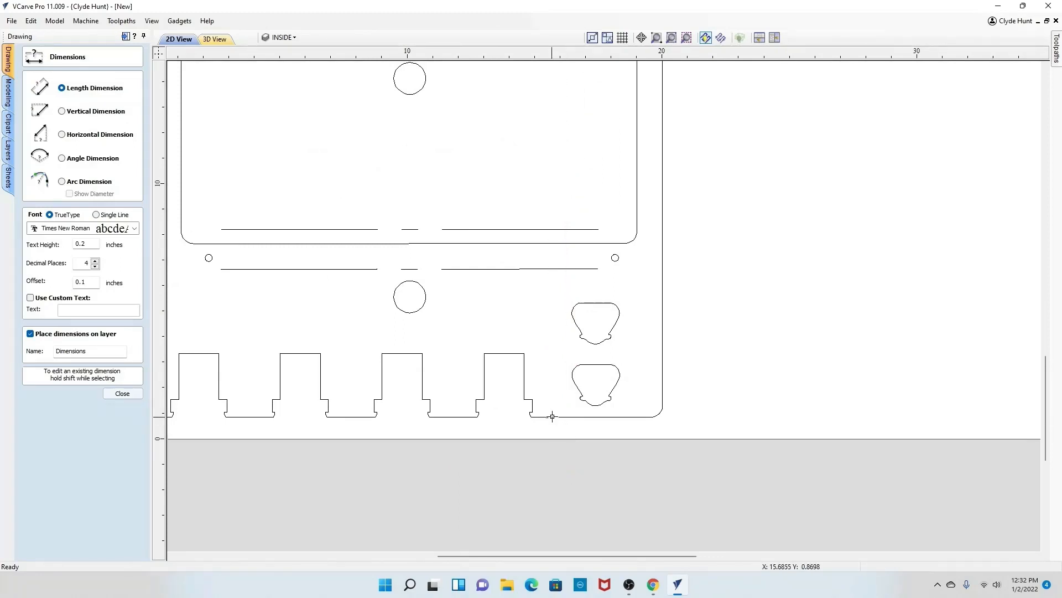
pyautogui.click(584, 411)
pyautogui.click(719, 387)
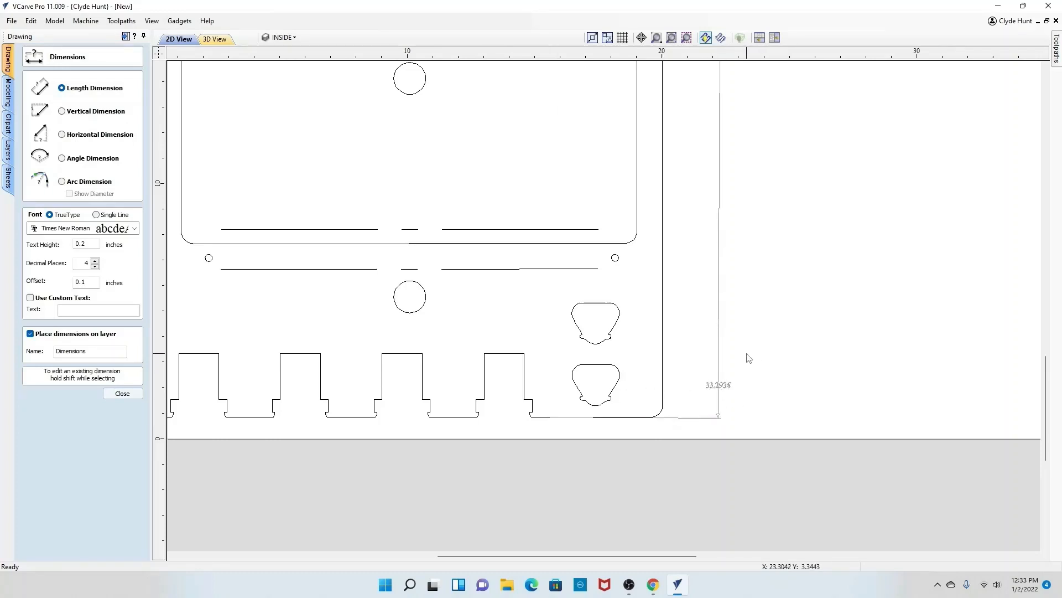
# Step: Inspect the new height dimension at the holder's lower right corner, then close the dimensions tool
pyautogui.scroll(-5, 736, 352)
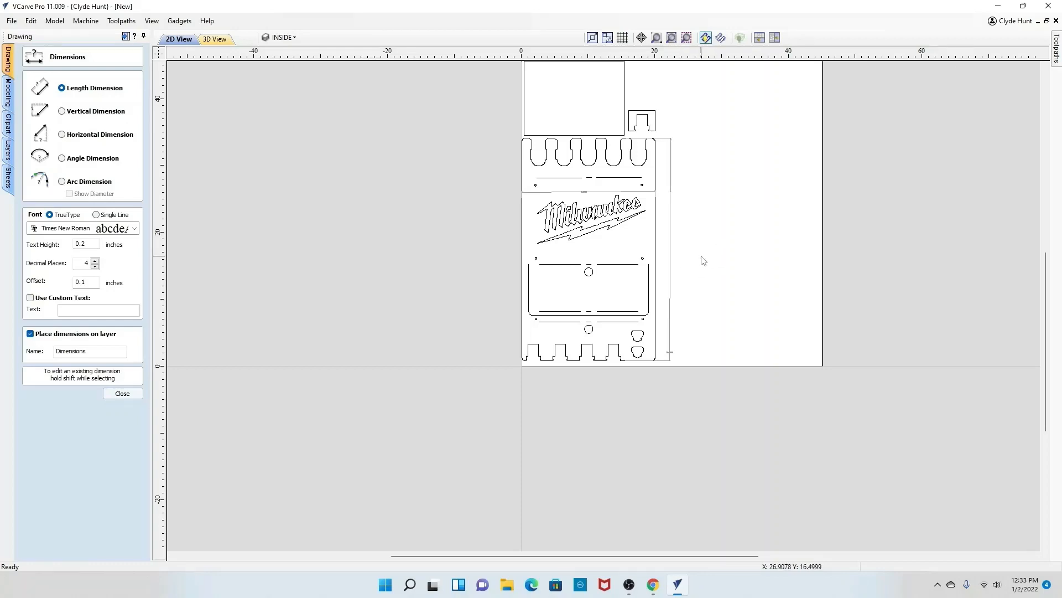
pyautogui.scroll(3, 701, 260)
pyautogui.scroll(4, 607, 488)
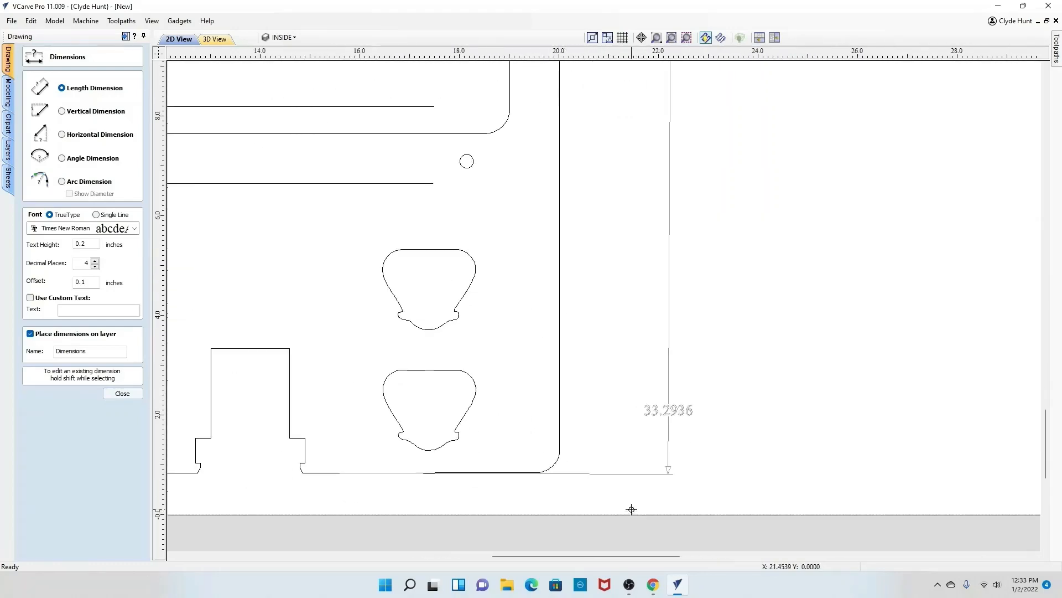
pyautogui.scroll(-4, 699, 416)
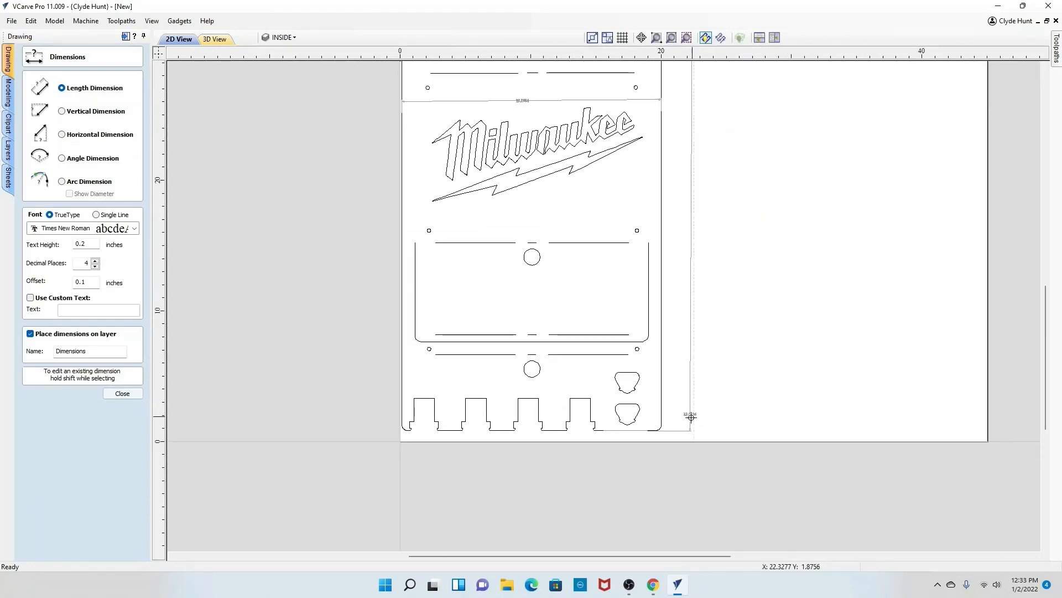
pyautogui.scroll(3, 686, 417)
pyautogui.scroll(2, 690, 430)
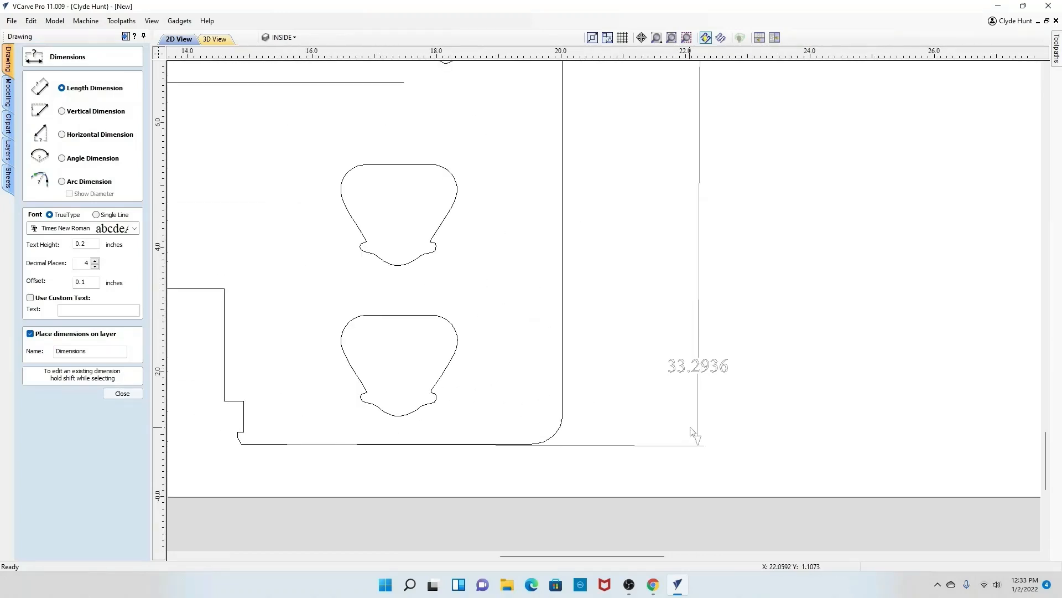
pyautogui.scroll(-6, 691, 407)
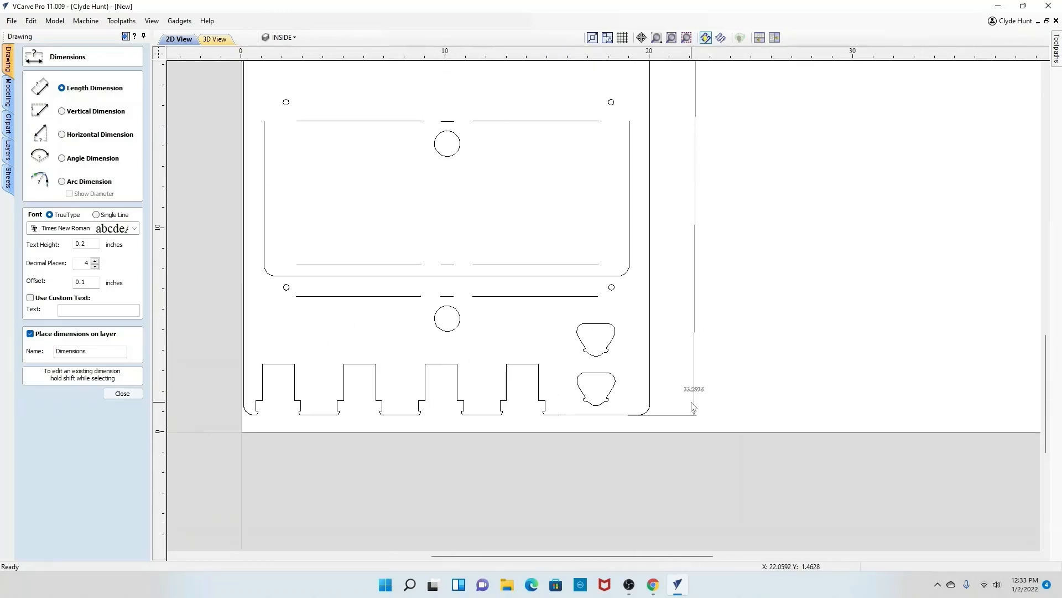
pyautogui.scroll(-1, 458, 435)
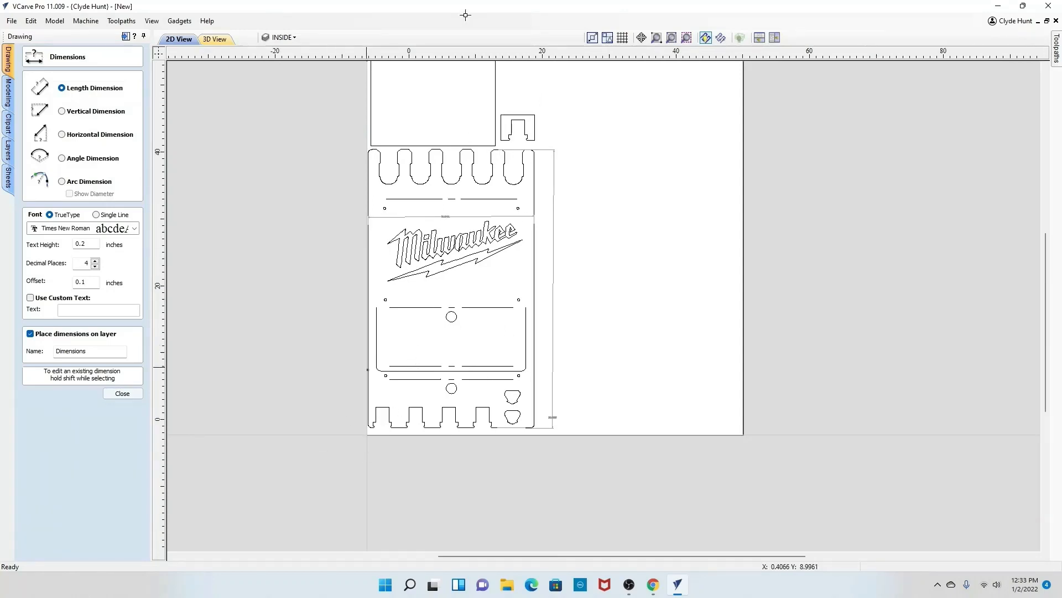
pyautogui.scroll(-1, 450, 75)
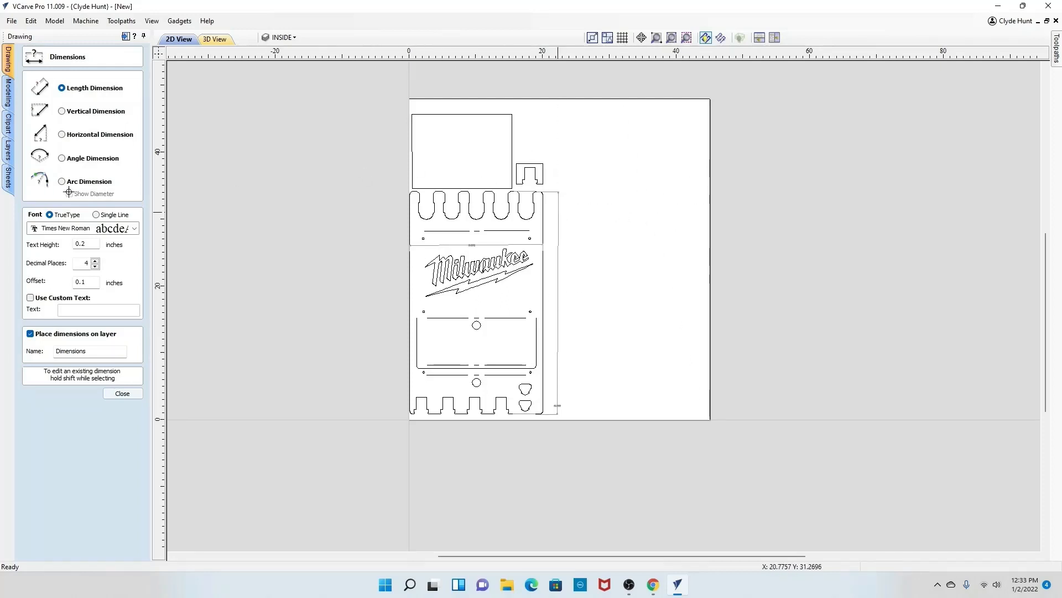
pyautogui.click(127, 394)
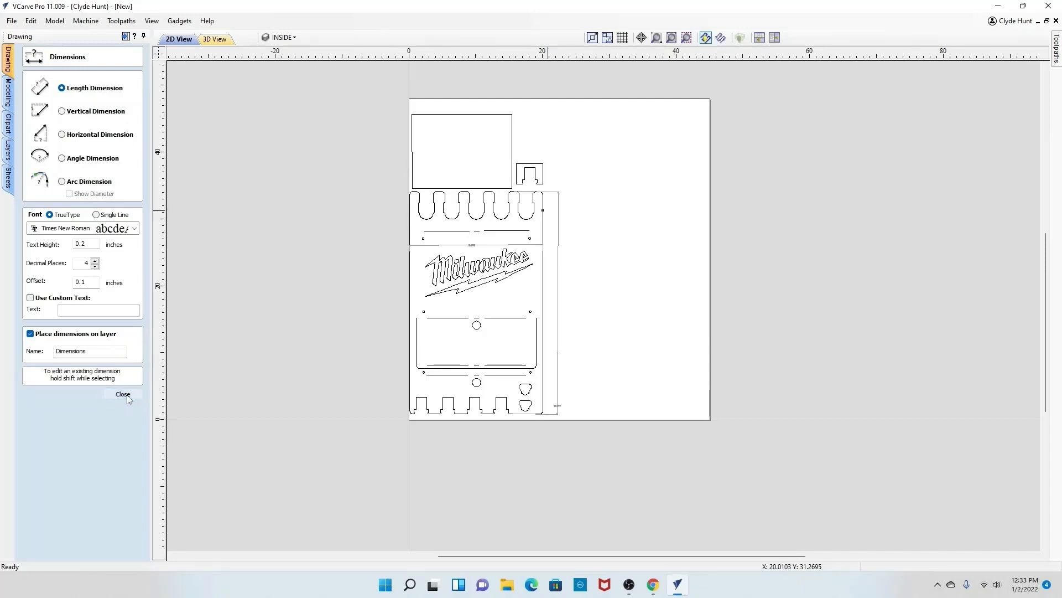
# Step: Move the spare rectangle onto the logo panel and resize it to about 17.1 by 8.9 inches to fit the panel
pyautogui.click(513, 142)
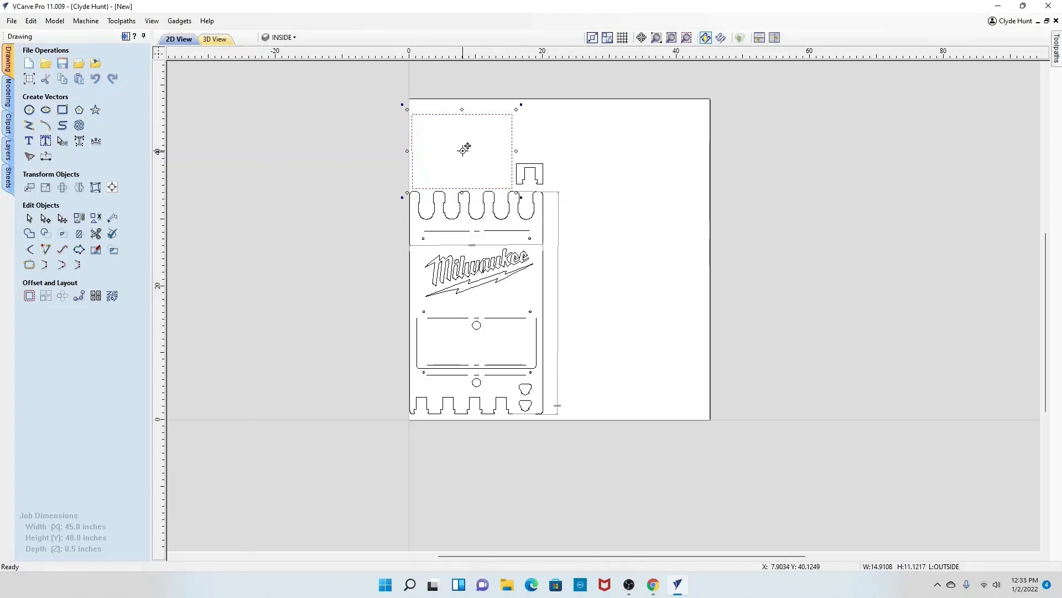
pyautogui.moveTo(464, 152); pyautogui.dragTo(533, 271)
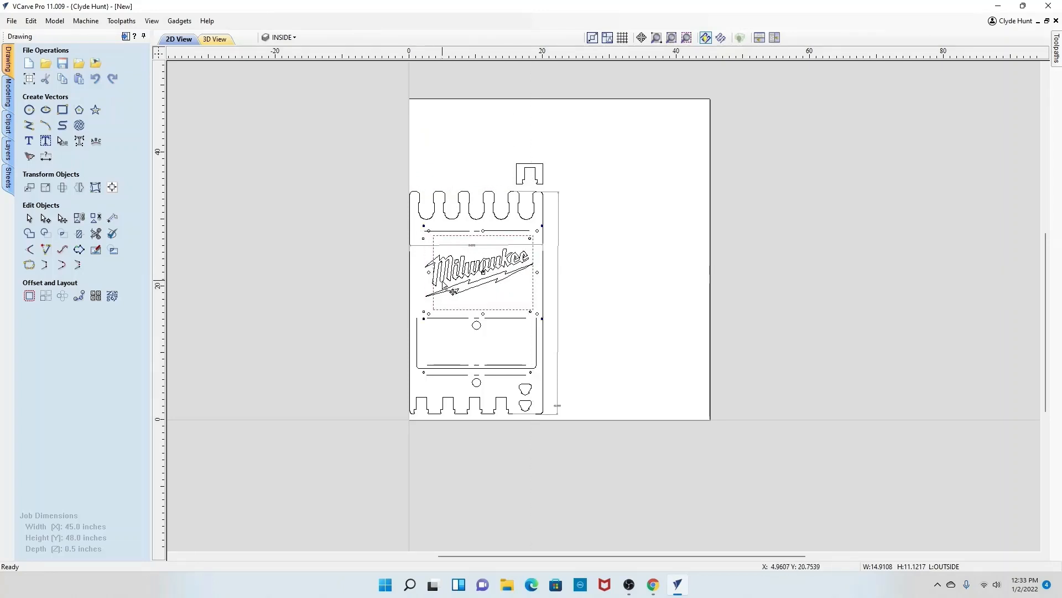
pyautogui.moveTo(429, 272); pyautogui.dragTo(419, 273)
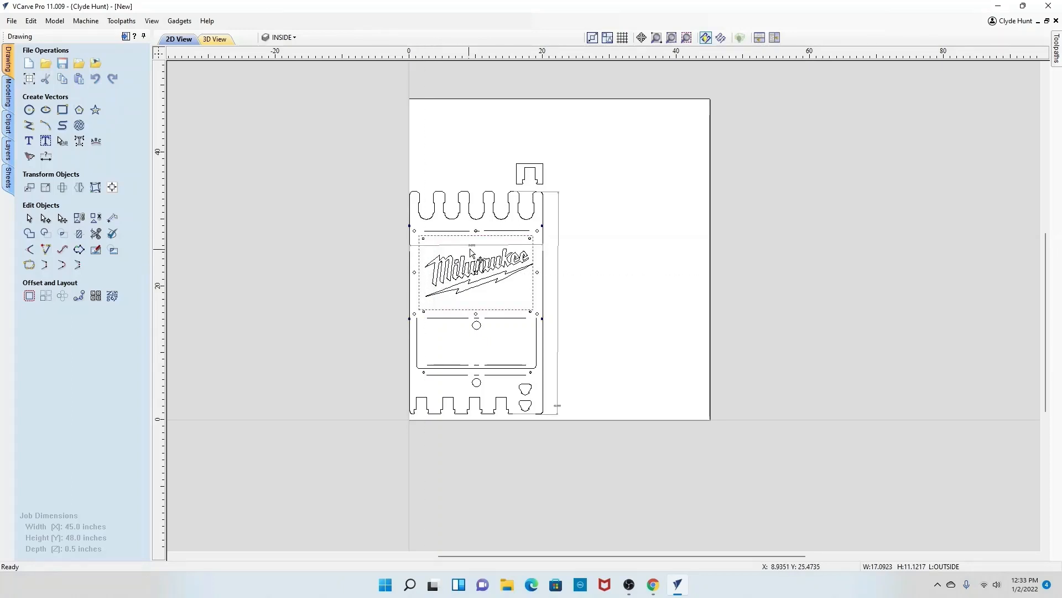
pyautogui.scroll(2, 471, 252)
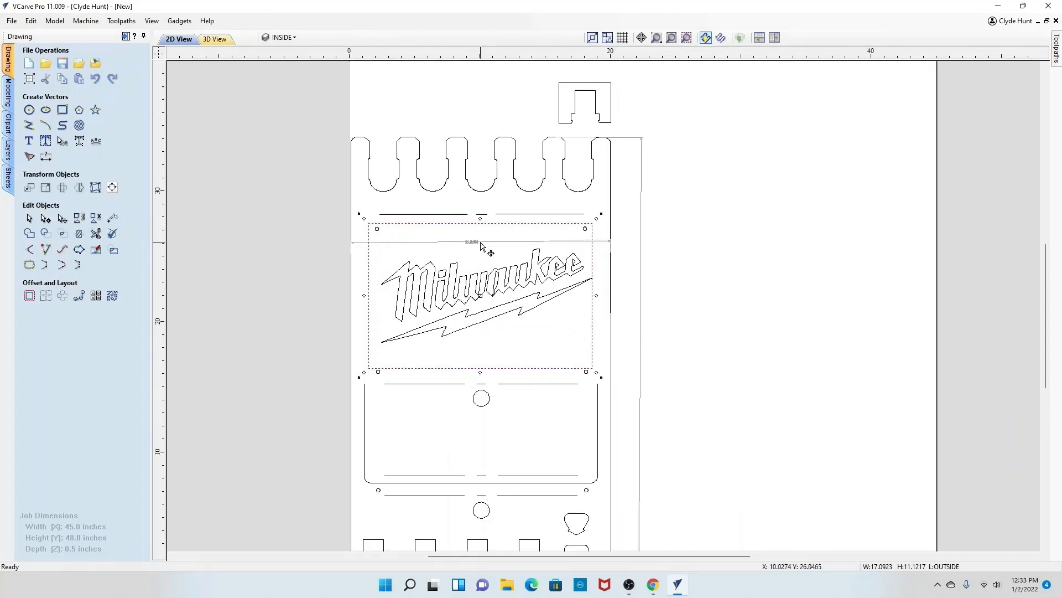
pyautogui.moveTo(480, 229); pyautogui.dragTo(482, 236)
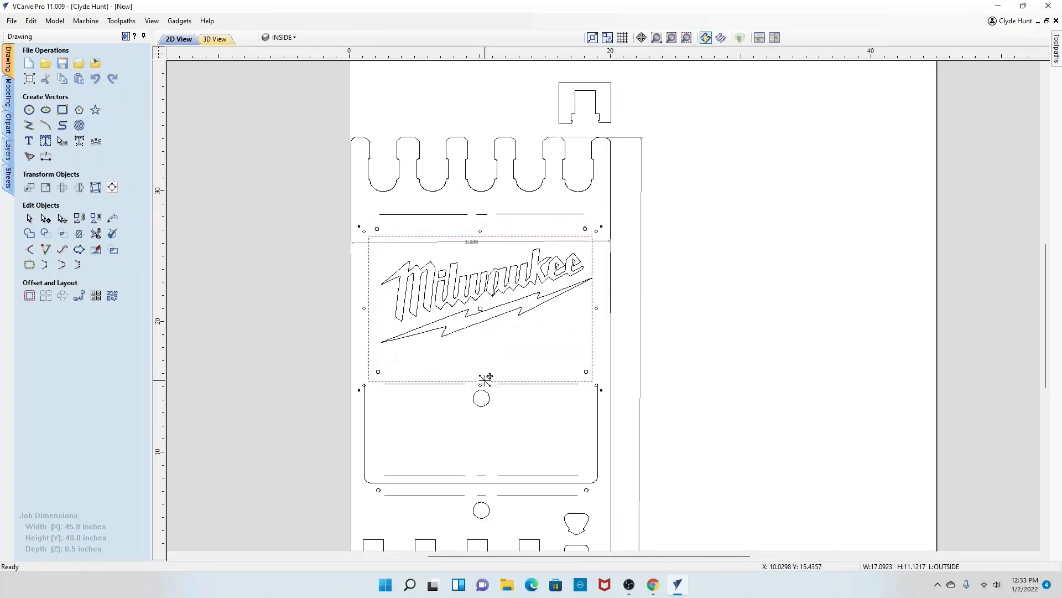
pyautogui.moveTo(481, 384); pyautogui.dragTo(487, 351)
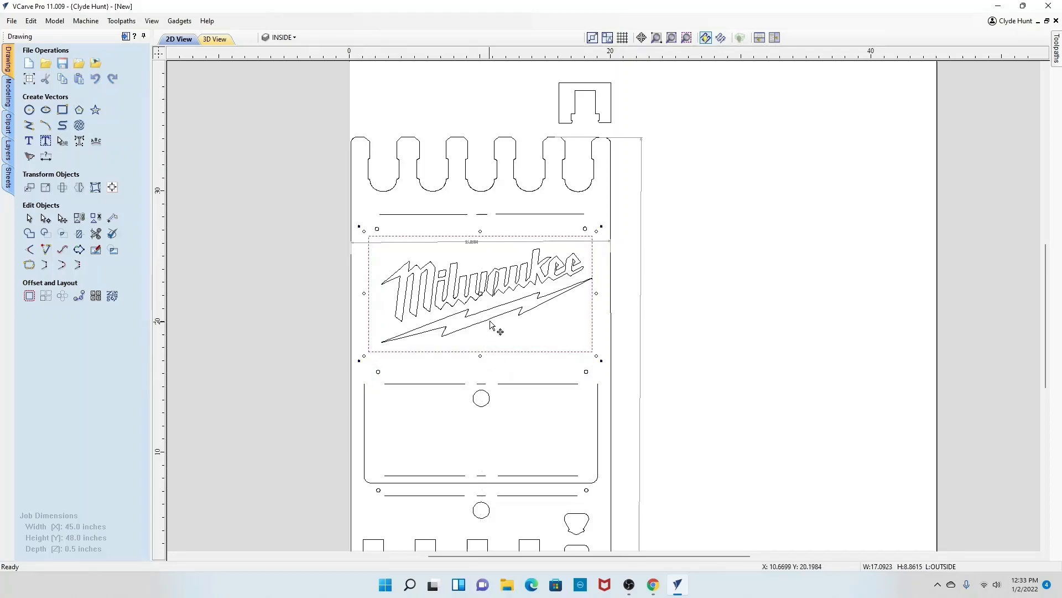
# Step: Move the resized rectangle back to the top of the sheet above the slotted panel
pyautogui.click(484, 294)
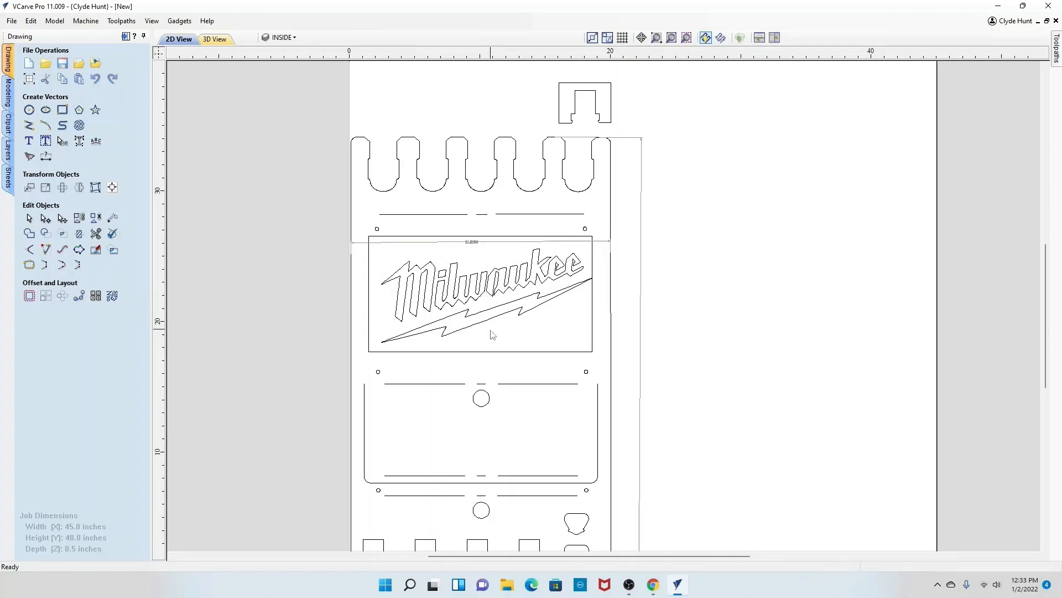
pyautogui.click(493, 352)
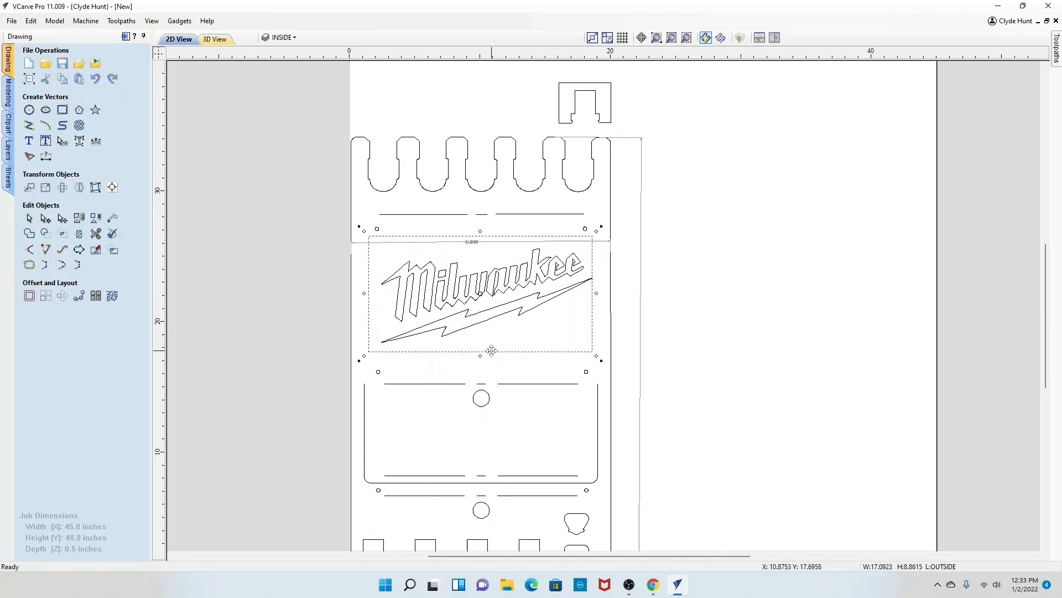
pyautogui.moveTo(480, 294); pyautogui.dragTo(487, 293)
pyautogui.scroll(-2, 485, 302)
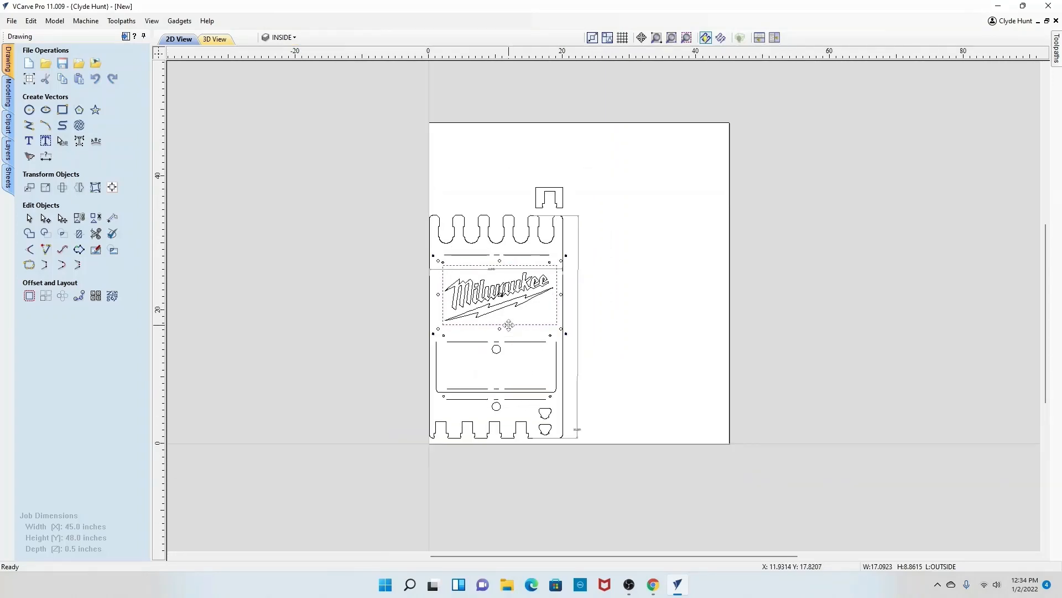
pyautogui.moveTo(506, 301); pyautogui.dragTo(488, 179)
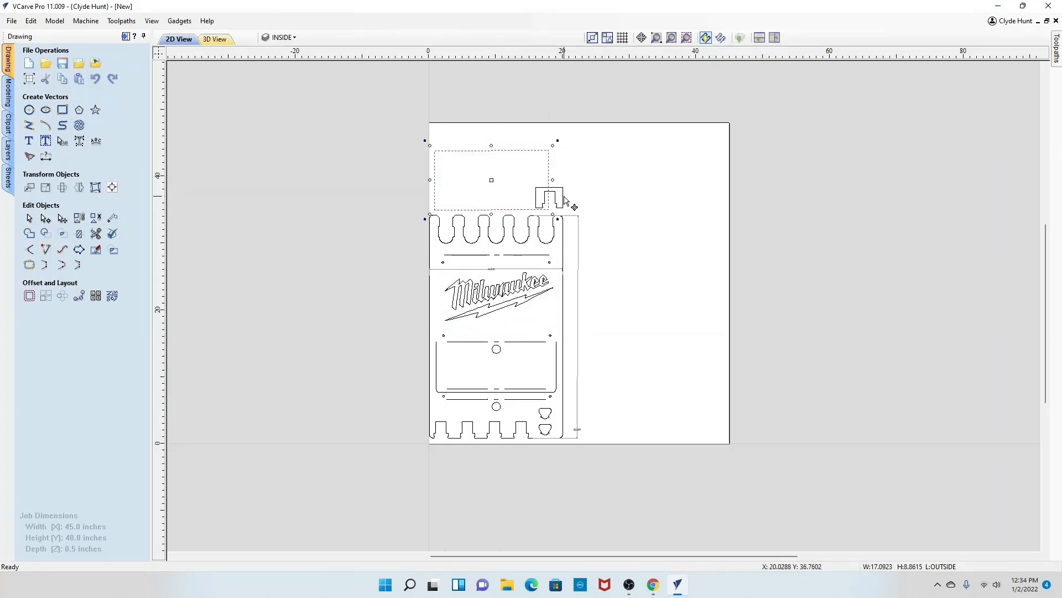
# Step: Move the small notched piece to the top-left corner of the sheet above the rectangle
pyautogui.click(563, 197)
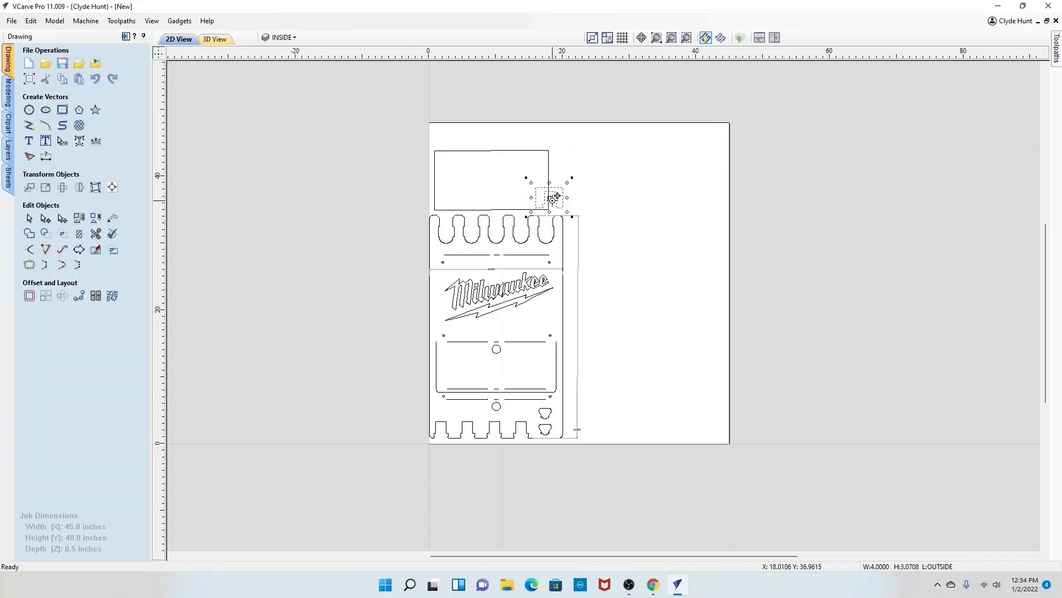
pyautogui.moveTo(557, 196); pyautogui.dragTo(452, 133)
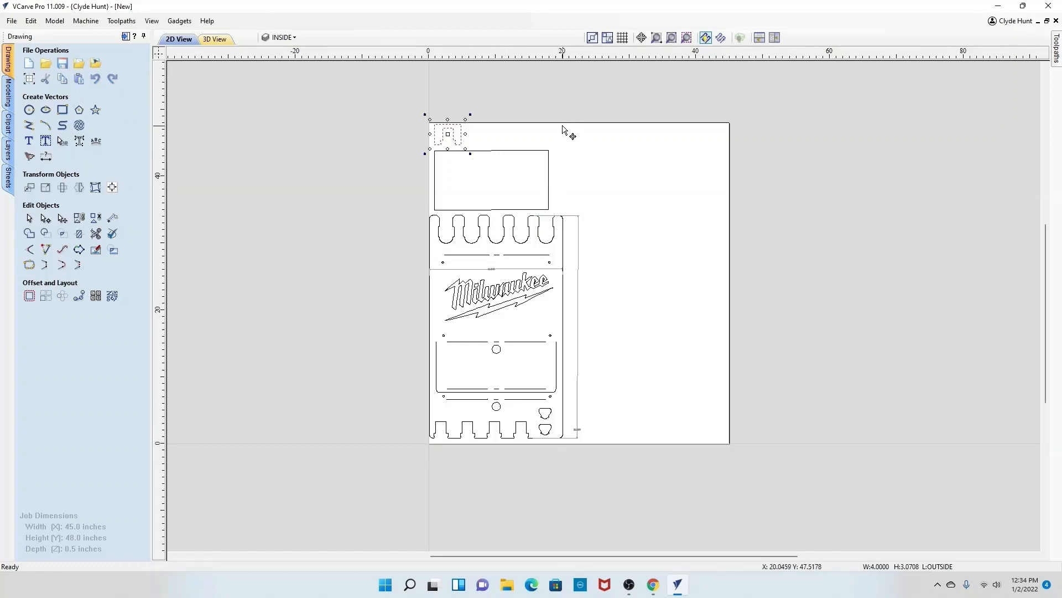
pyautogui.click(602, 198)
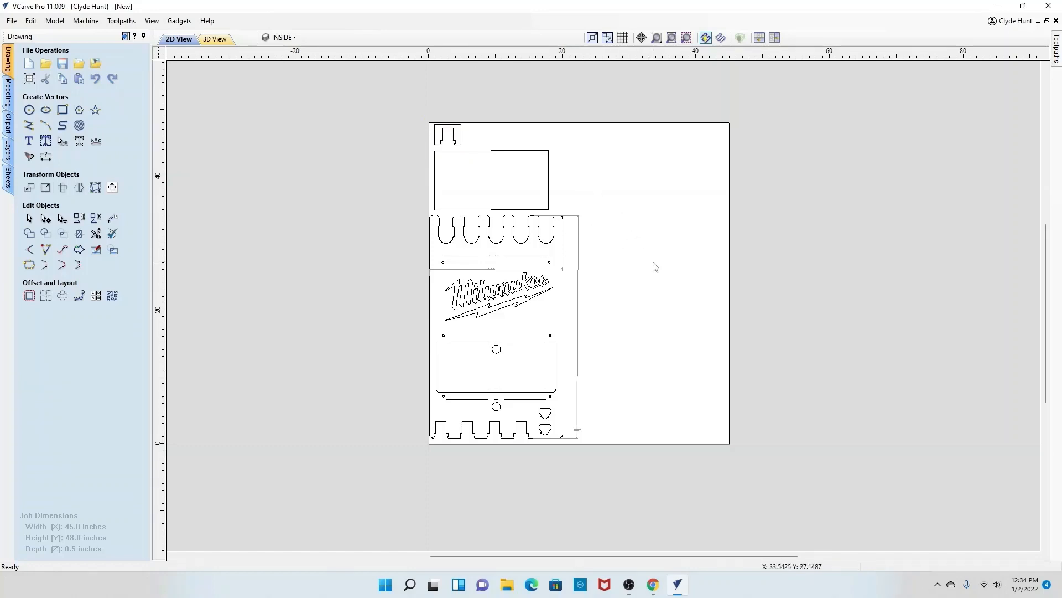
pyautogui.scroll(-2, 634, 265)
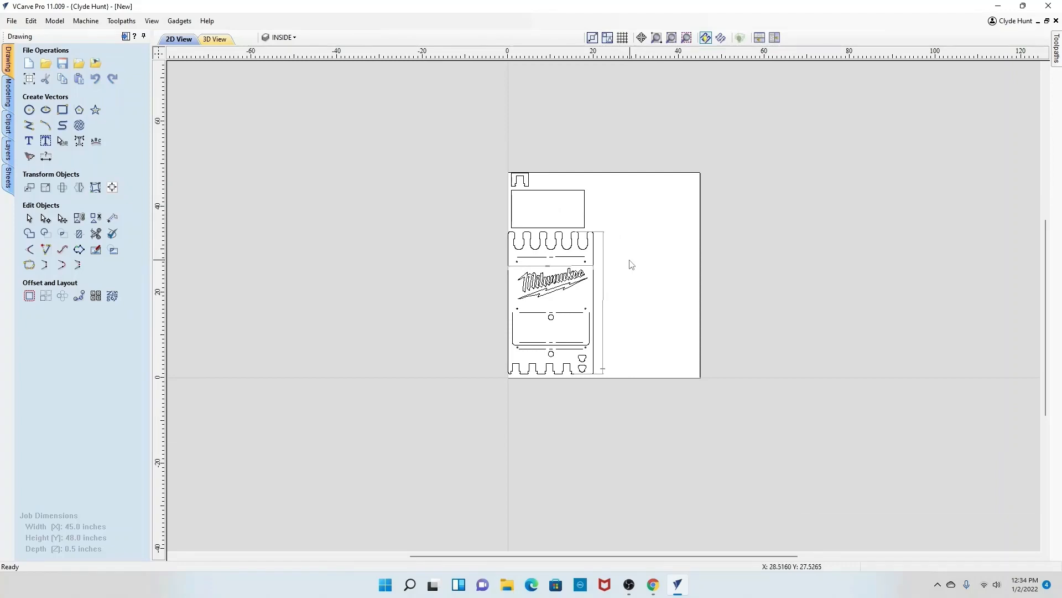